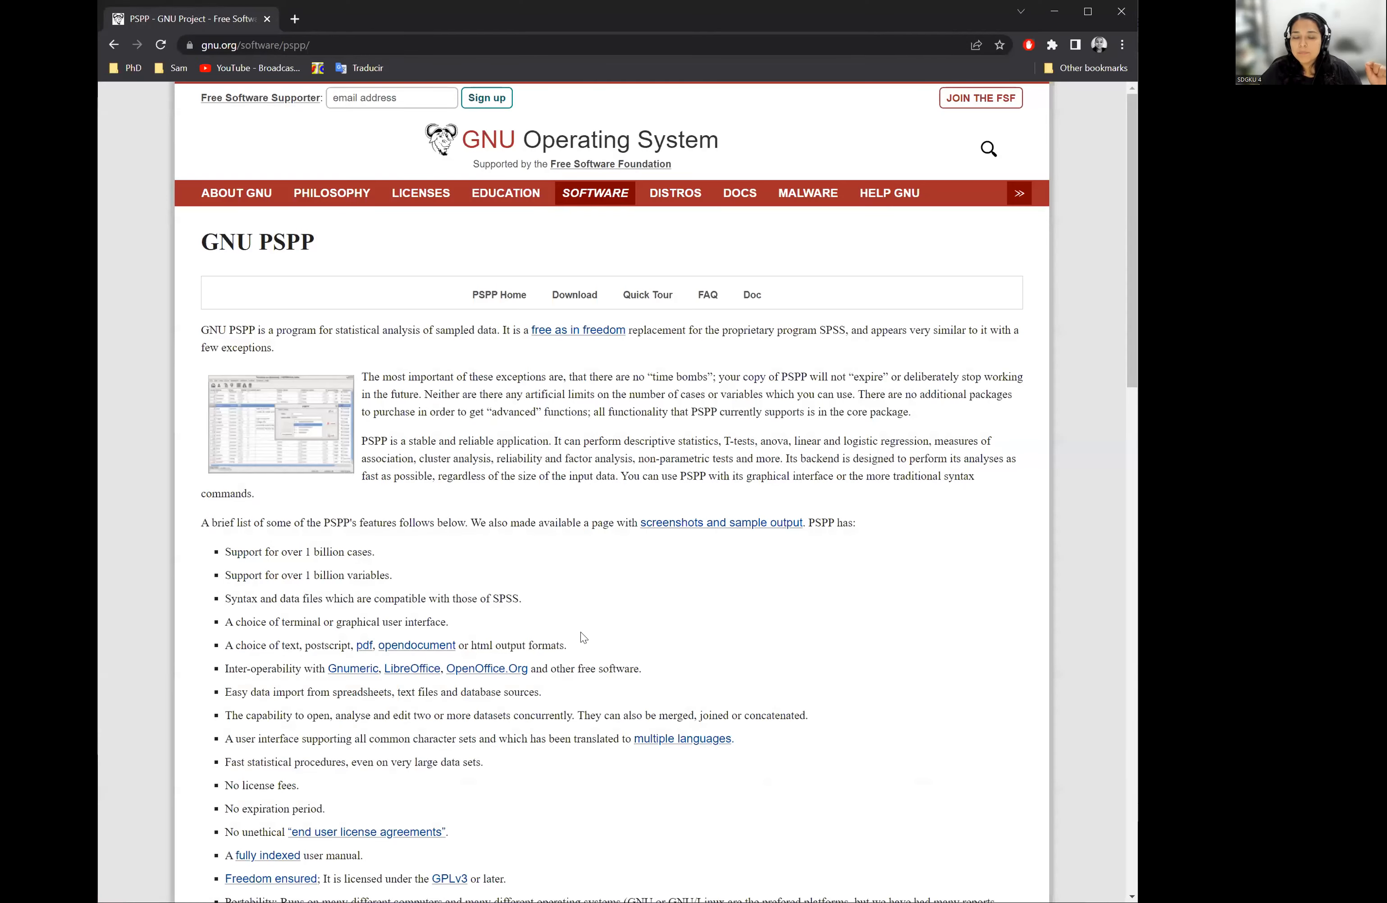
# - Open the GNU site's Software page from the PSPP page and look through it
pyautogui.hotkey('ctrl', 'l')
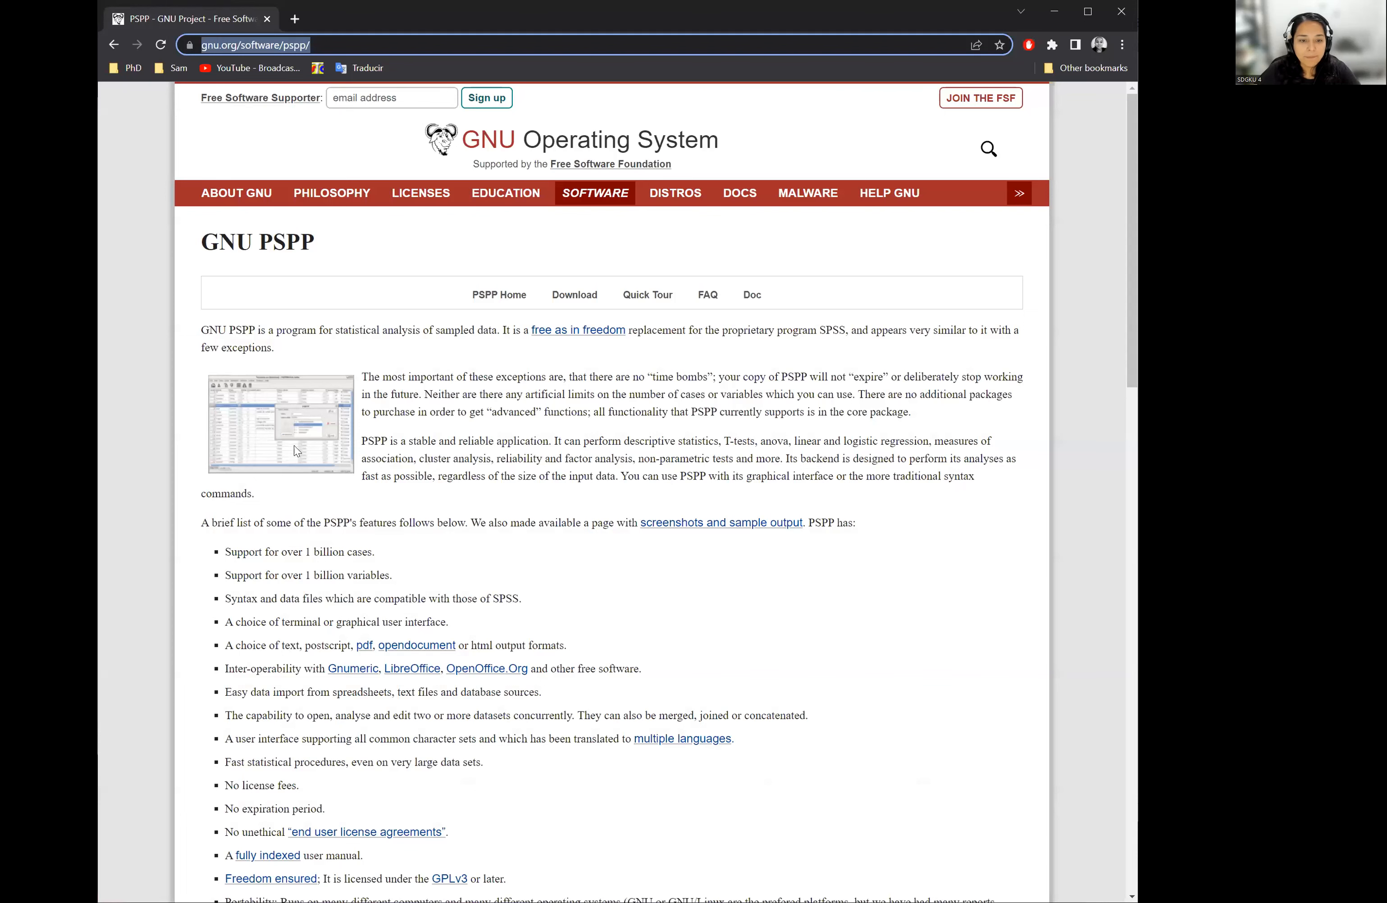
pyautogui.click(600, 200)
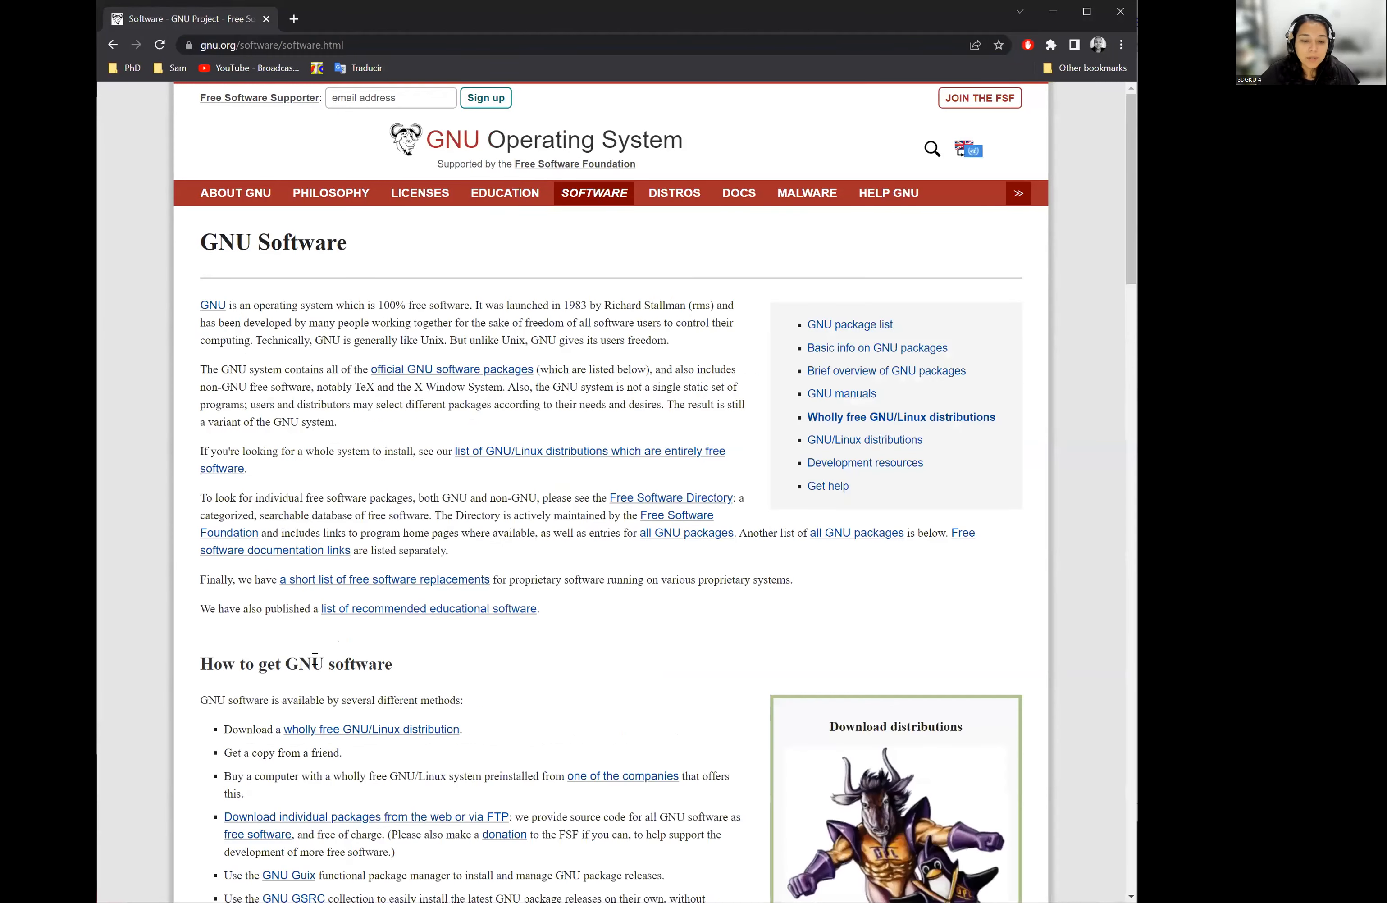
pyautogui.scroll(-3, 337, 337)
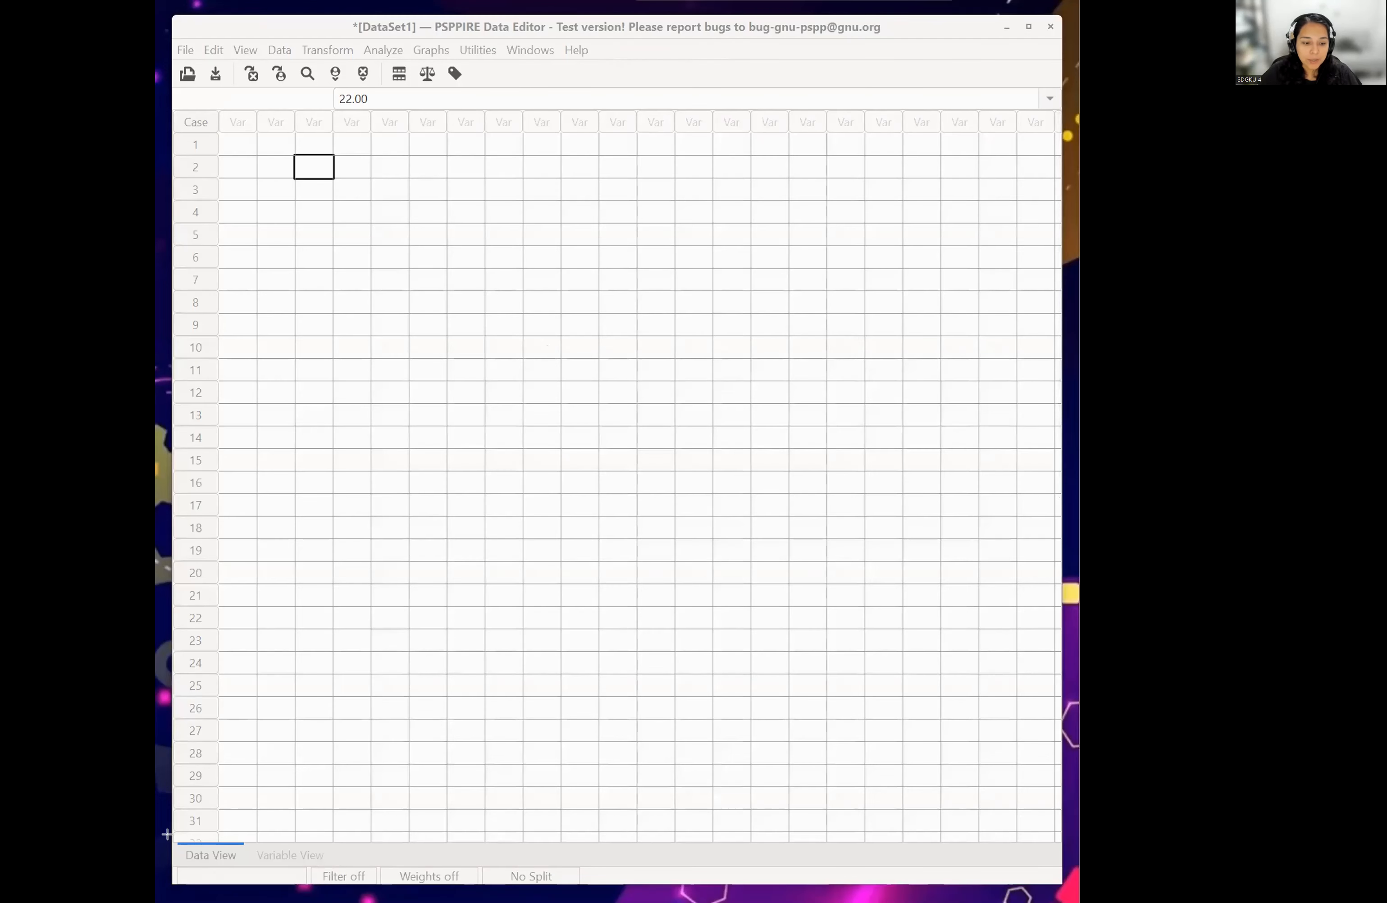
# - Switch to the PSPPIRE Data Editor and name the first variable weather in Variable View
pyautogui.moveTo(171, 836); pyautogui.dragTo(324, 871)
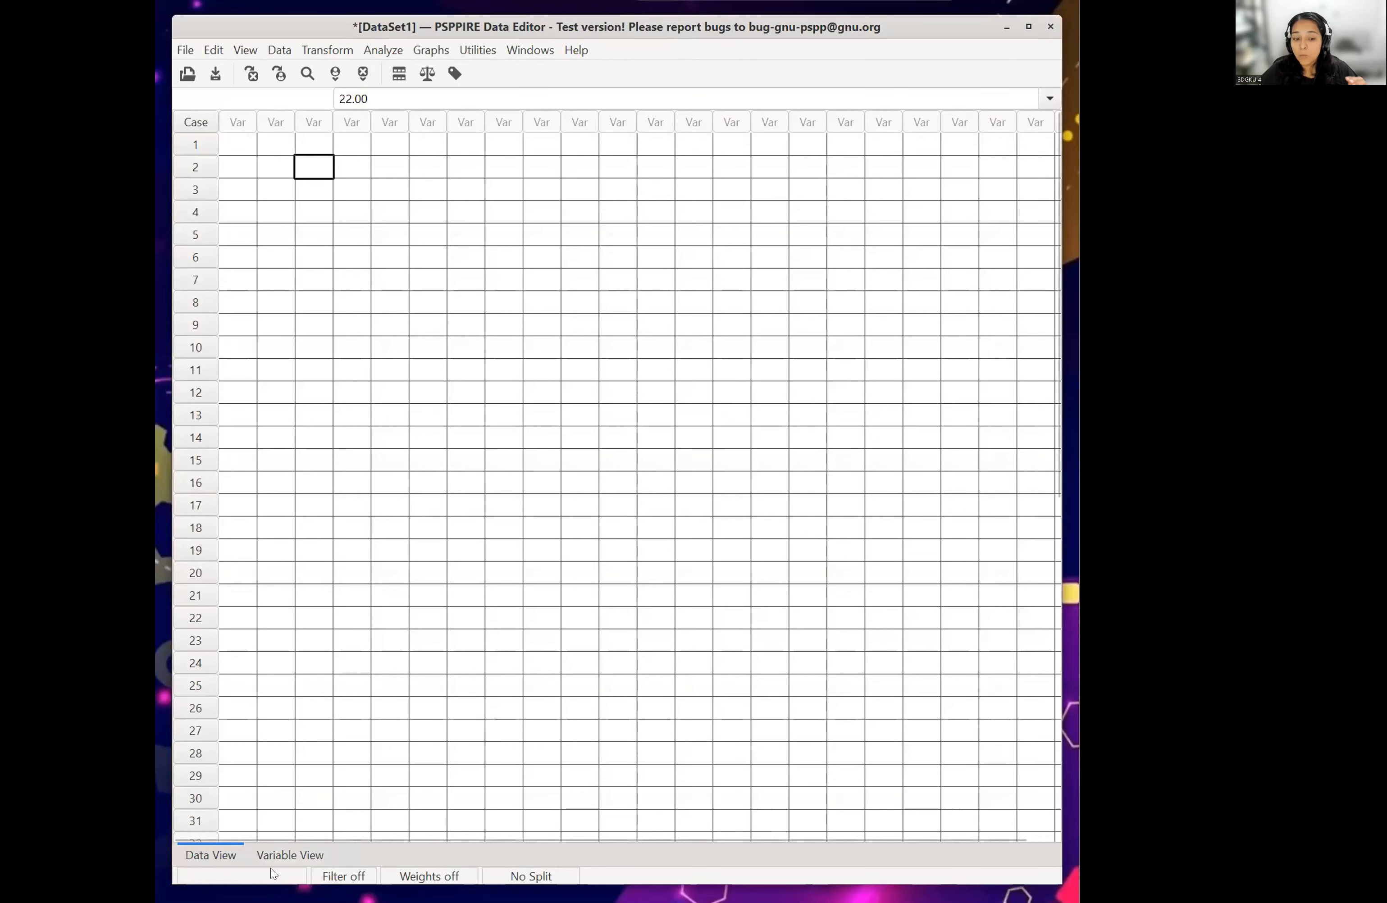
pyautogui.click(279, 854)
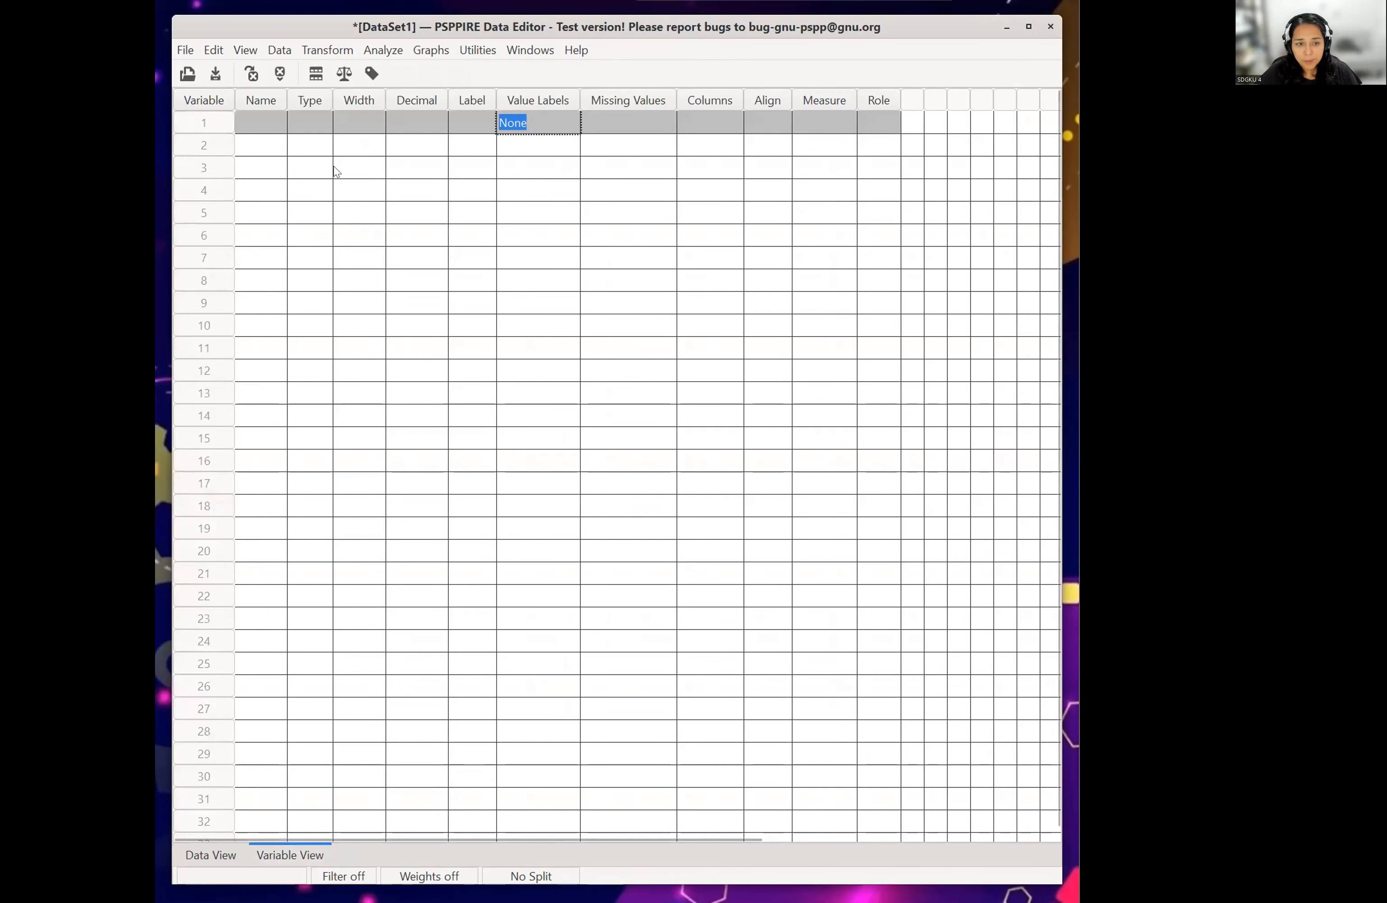
pyautogui.click(250, 125)
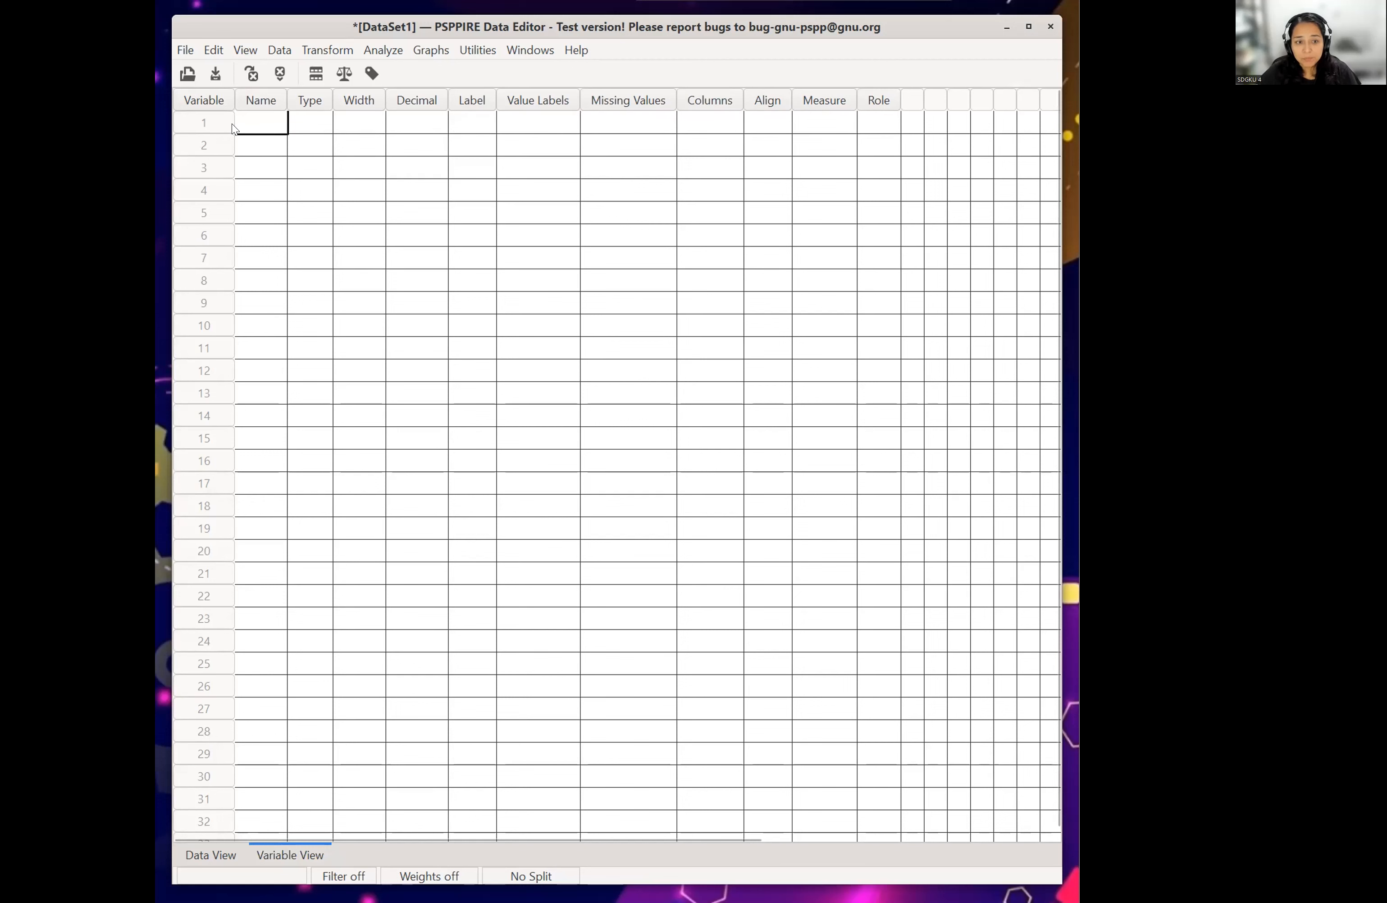
pyautogui.click(266, 119)
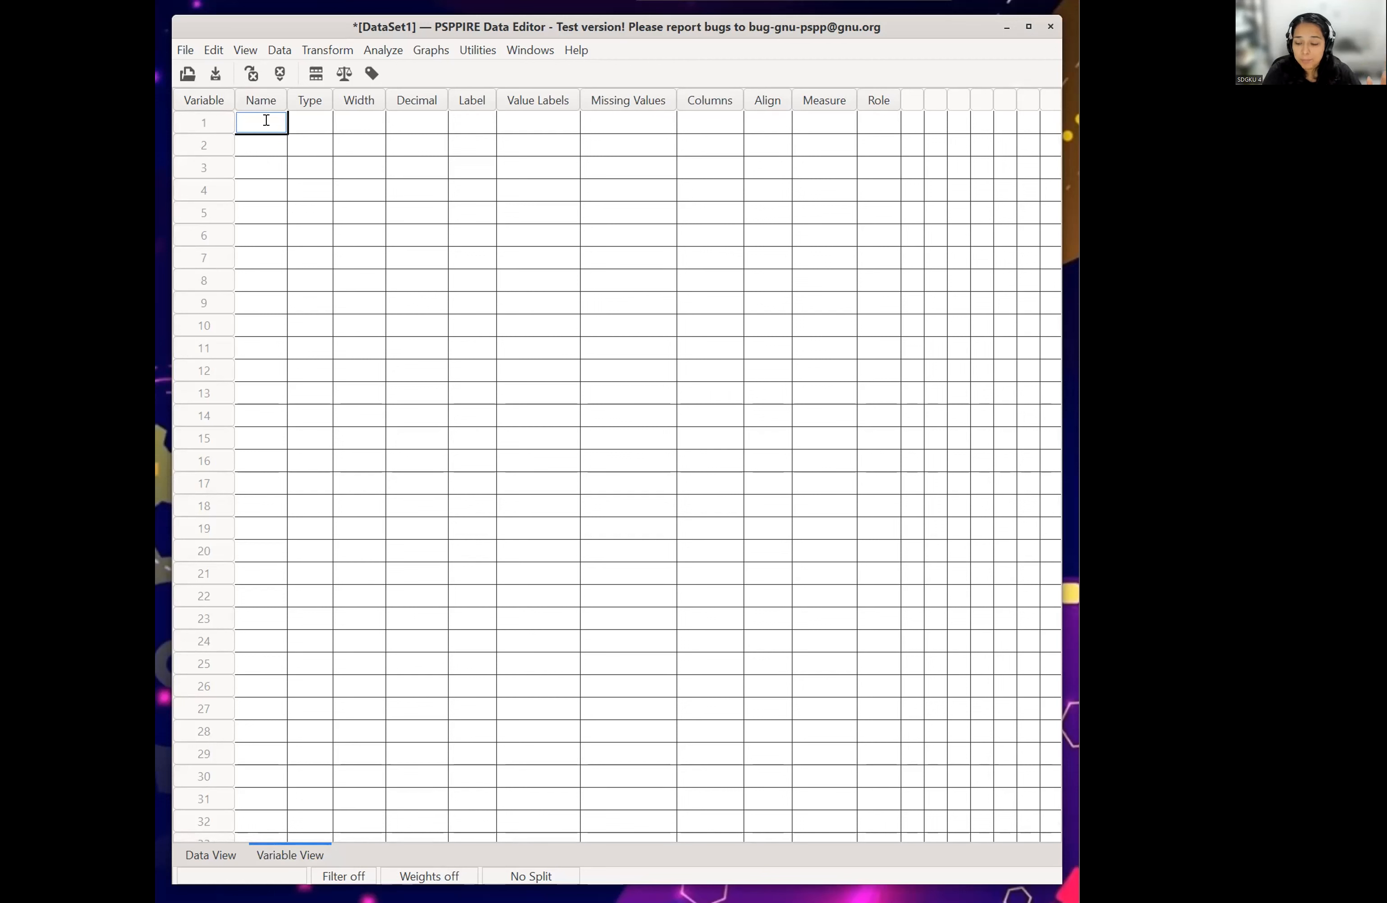
pyautogui.write('weather')
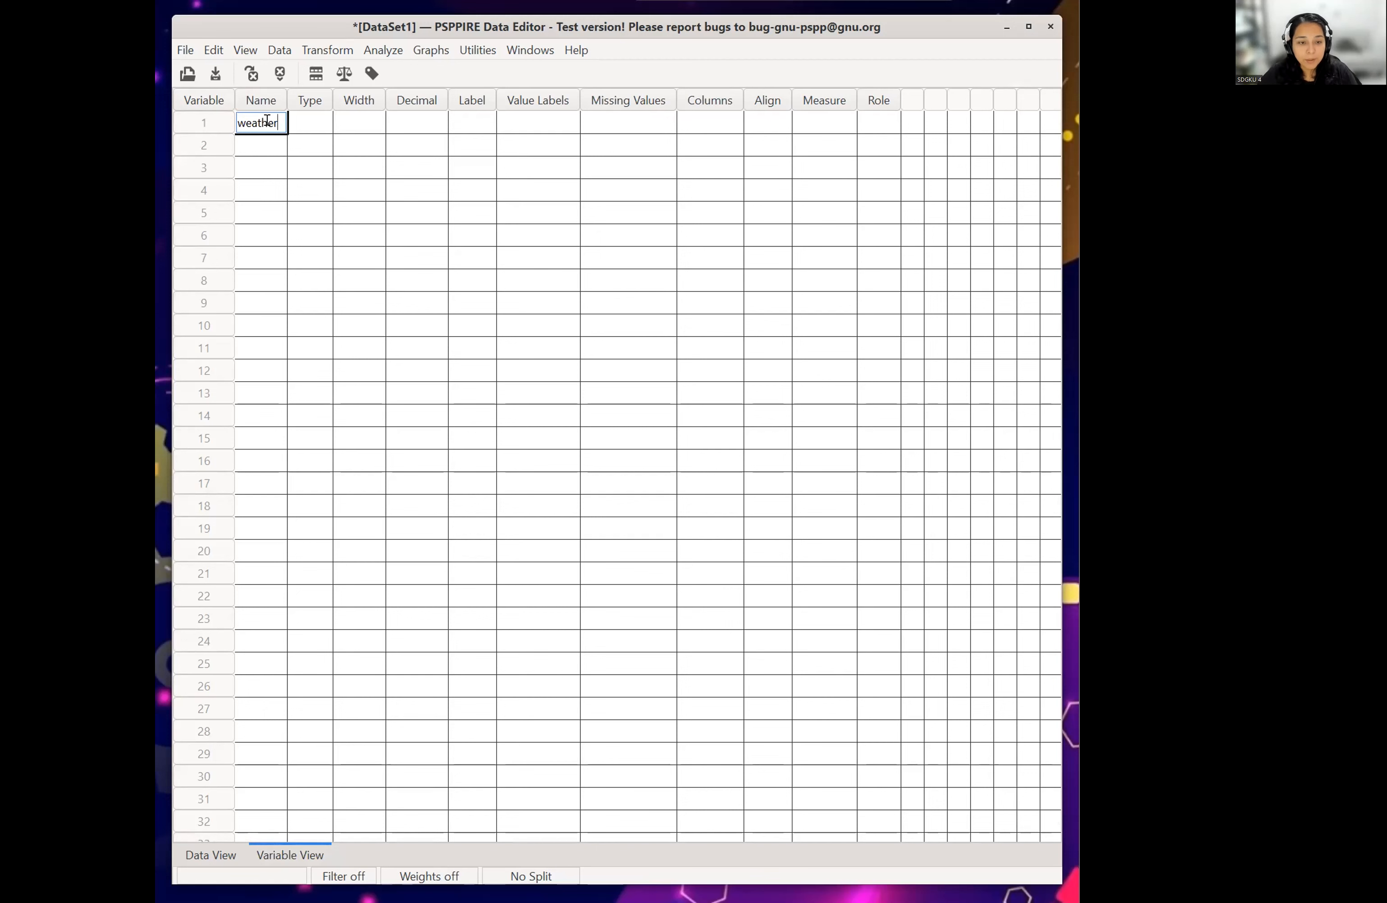
# - Examine the type and format options of the weather variable and close them without changes
pyautogui.click(318, 115)
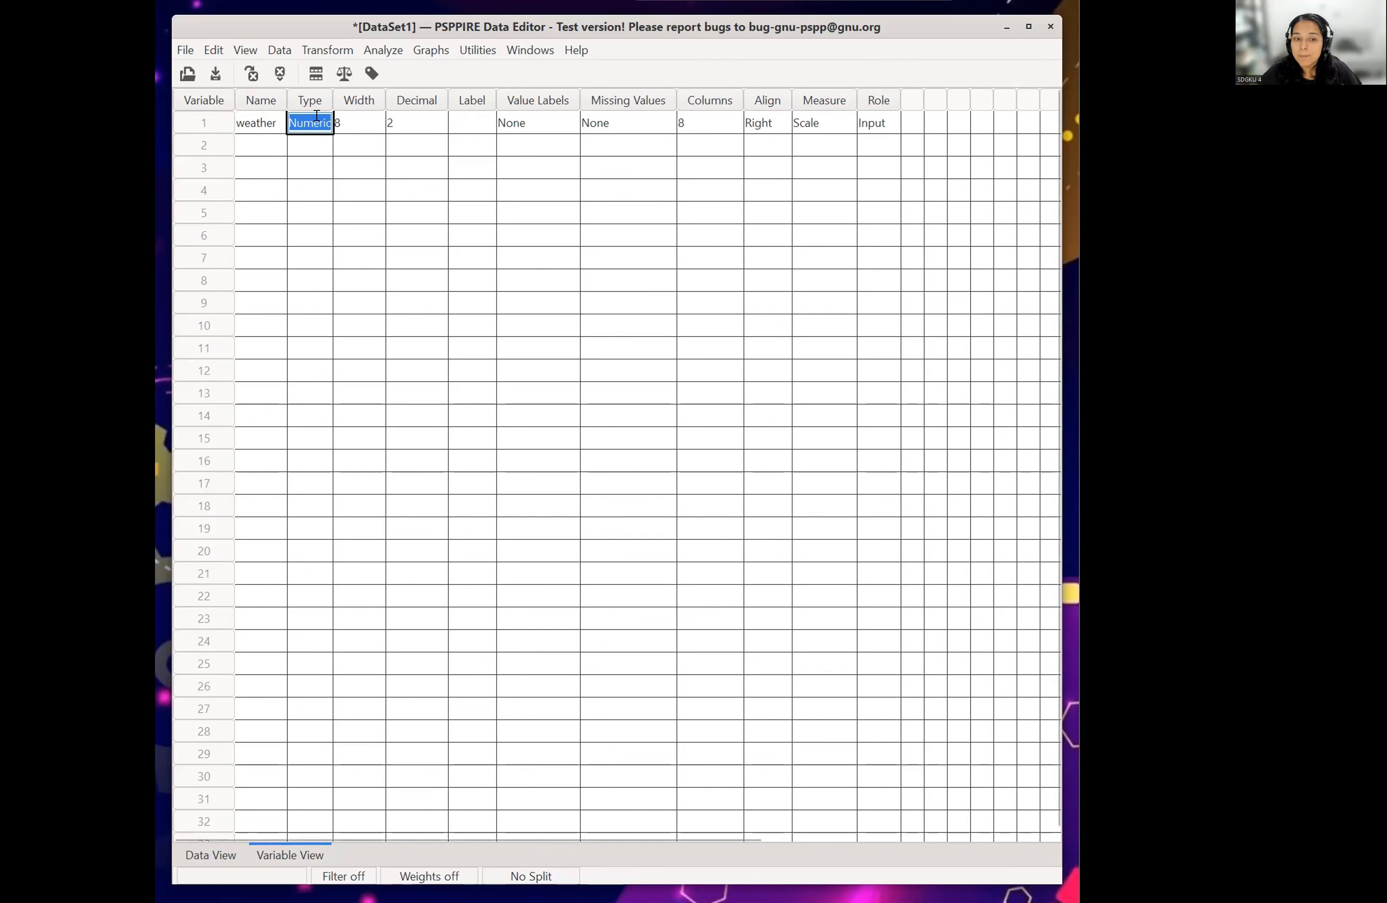
pyautogui.click(317, 115)
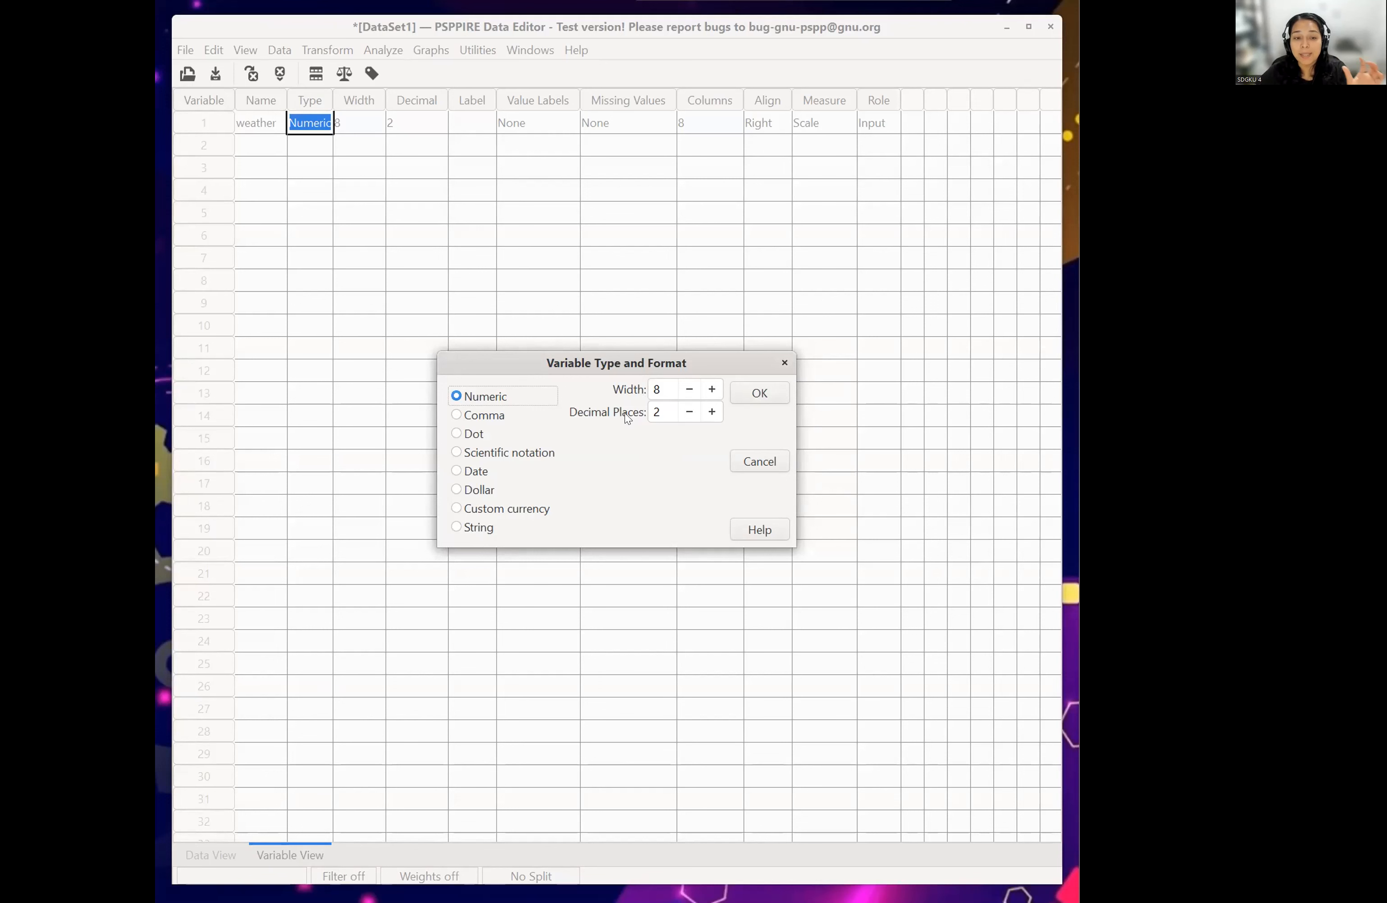
pyautogui.click(785, 364)
# - Set the weather variable's width to 5 and its decimal places to 0
pyautogui.click(359, 122)
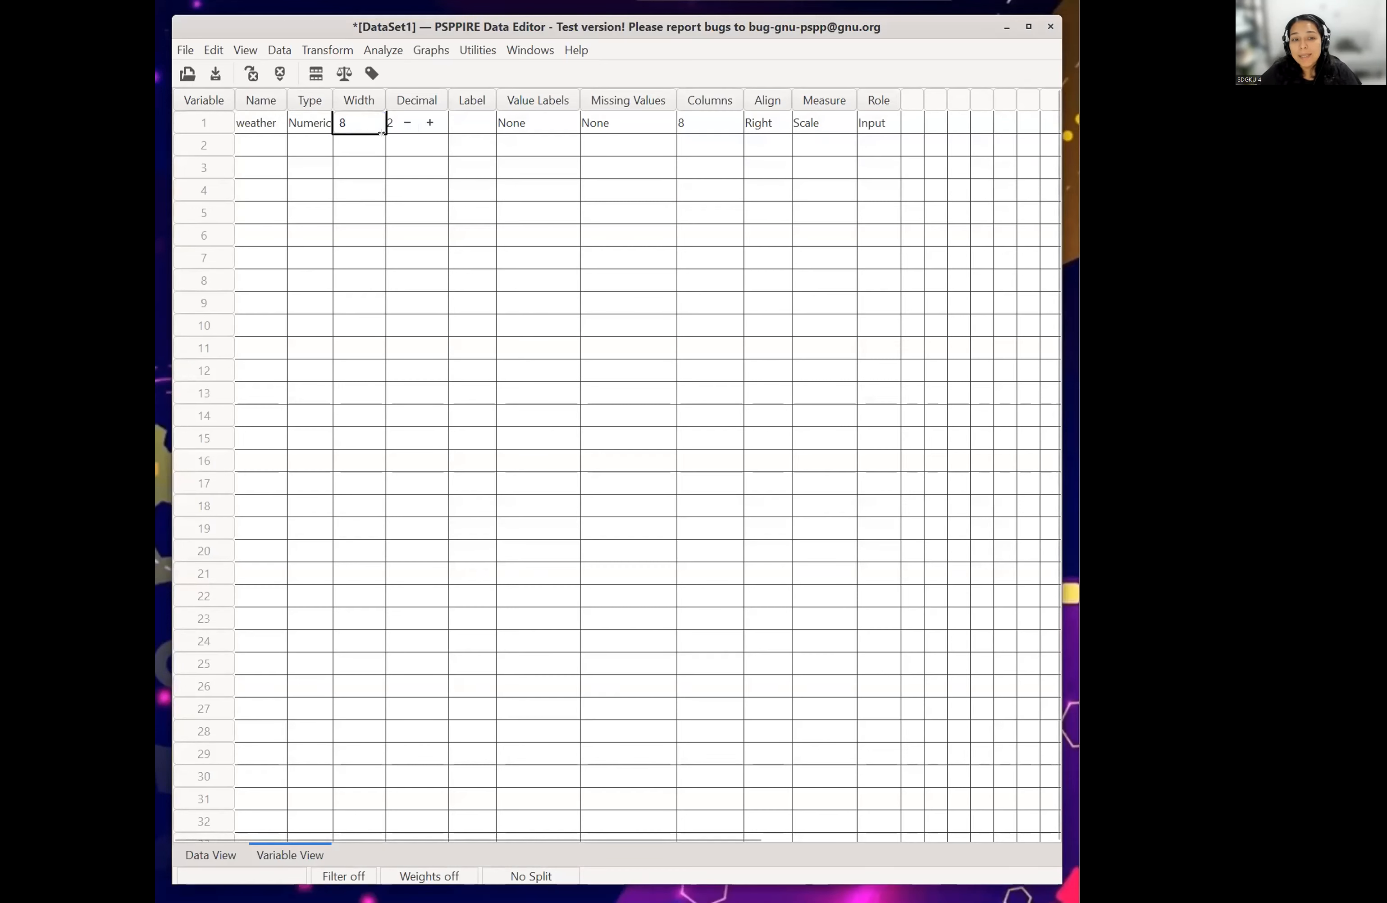
pyautogui.click(408, 123)
pyautogui.click(408, 123)
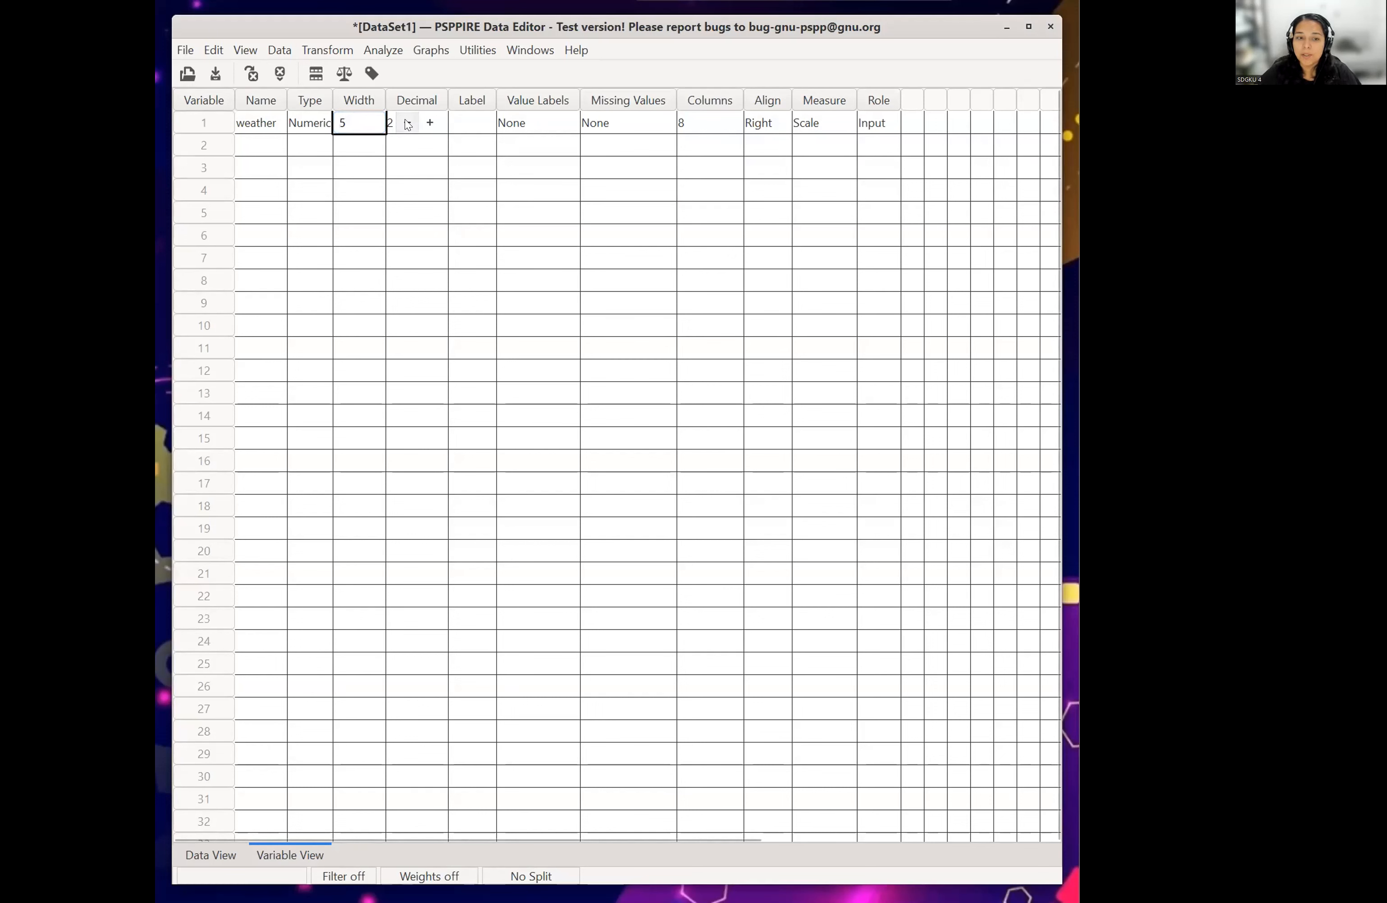
pyautogui.click(408, 122)
pyautogui.click(429, 123)
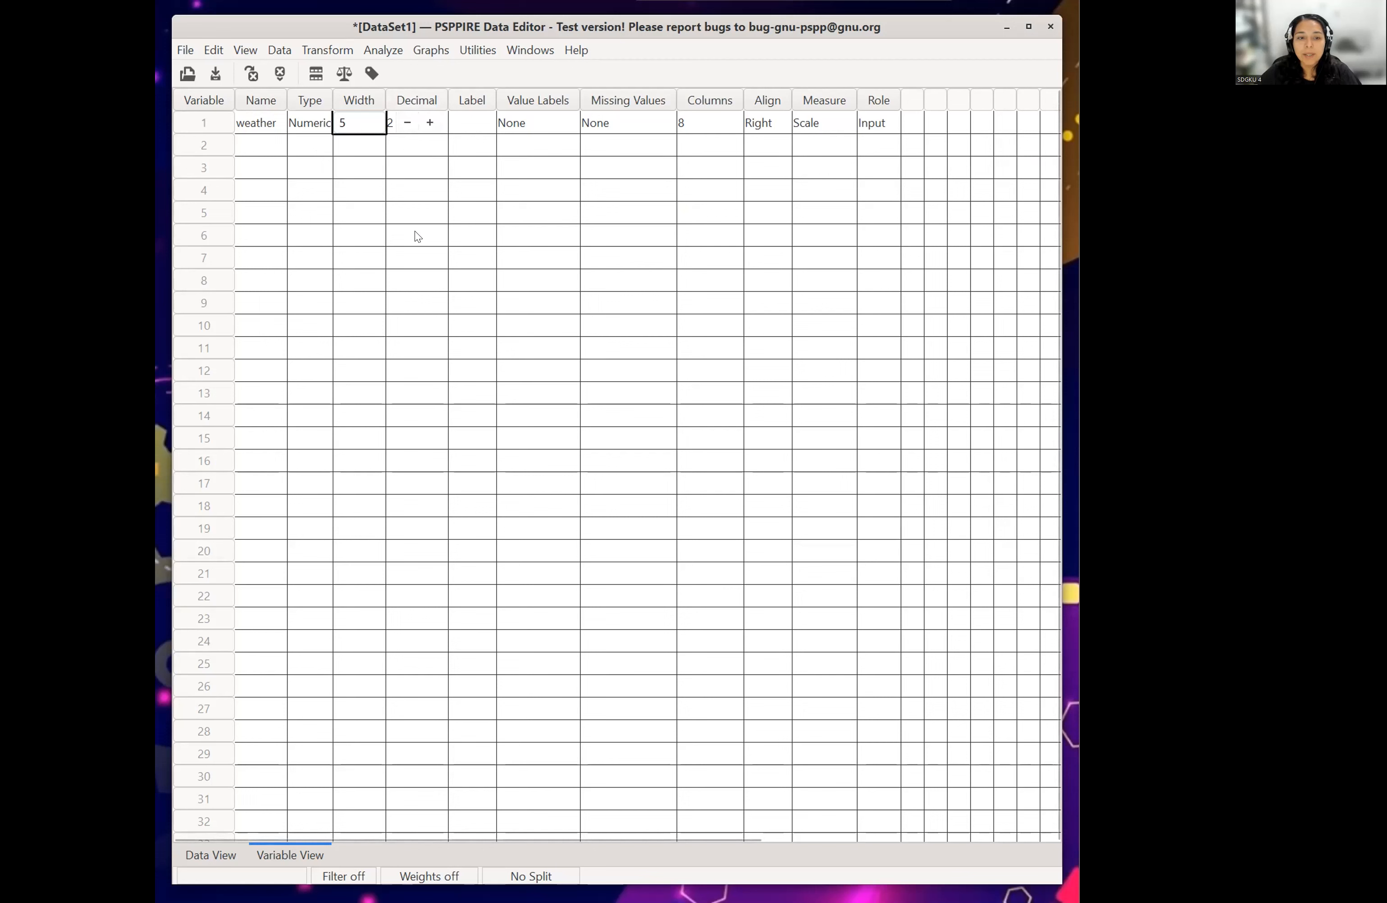
pyautogui.click(460, 120)
pyautogui.click(392, 128)
pyautogui.click(459, 123)
pyautogui.click(459, 123)
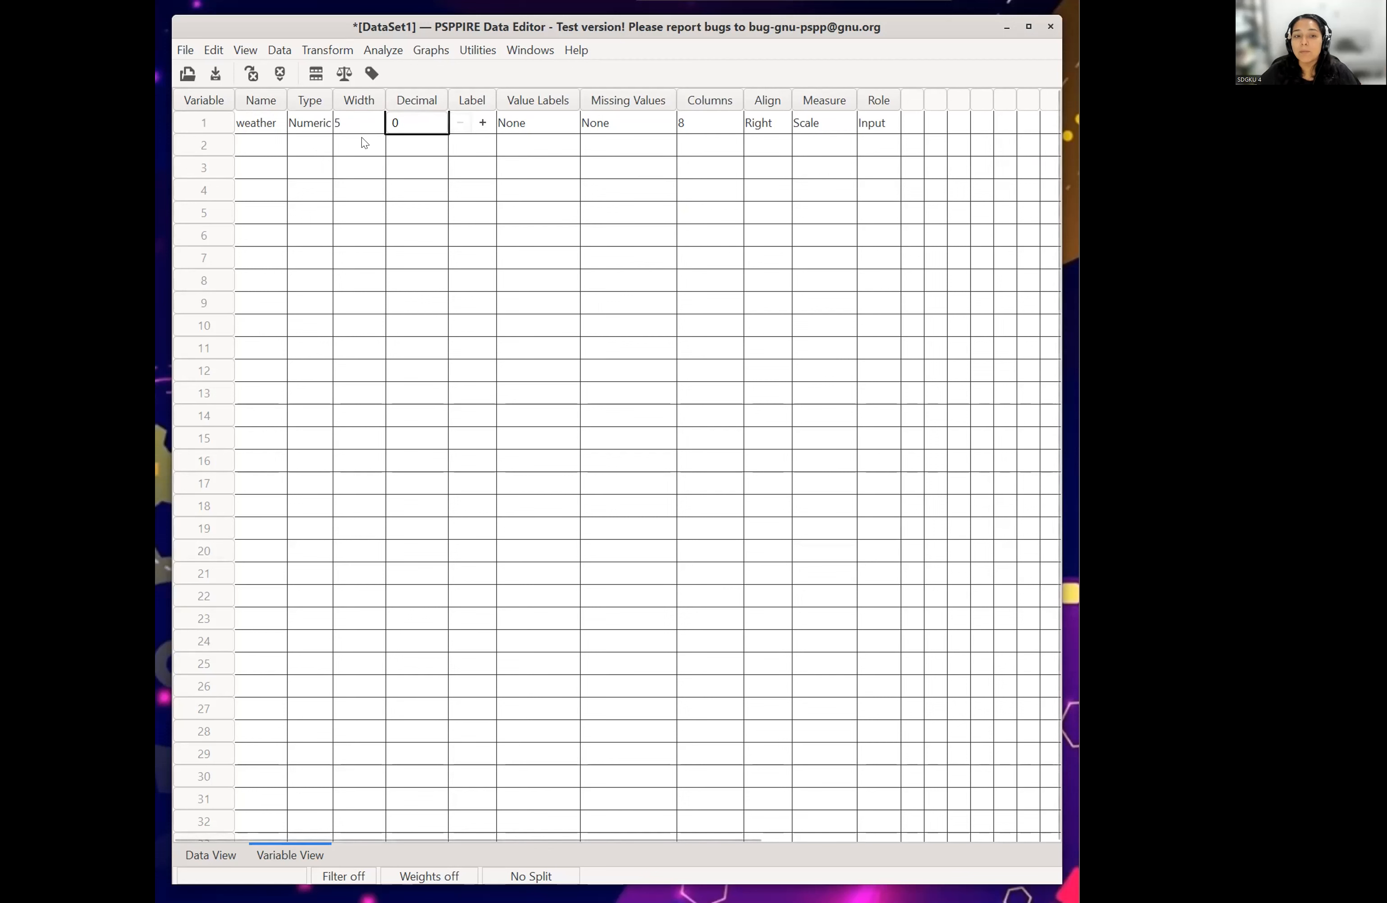
# - Give the weather variable the label Weather Lab and widen the Label column to fit it
pyautogui.click(528, 122)
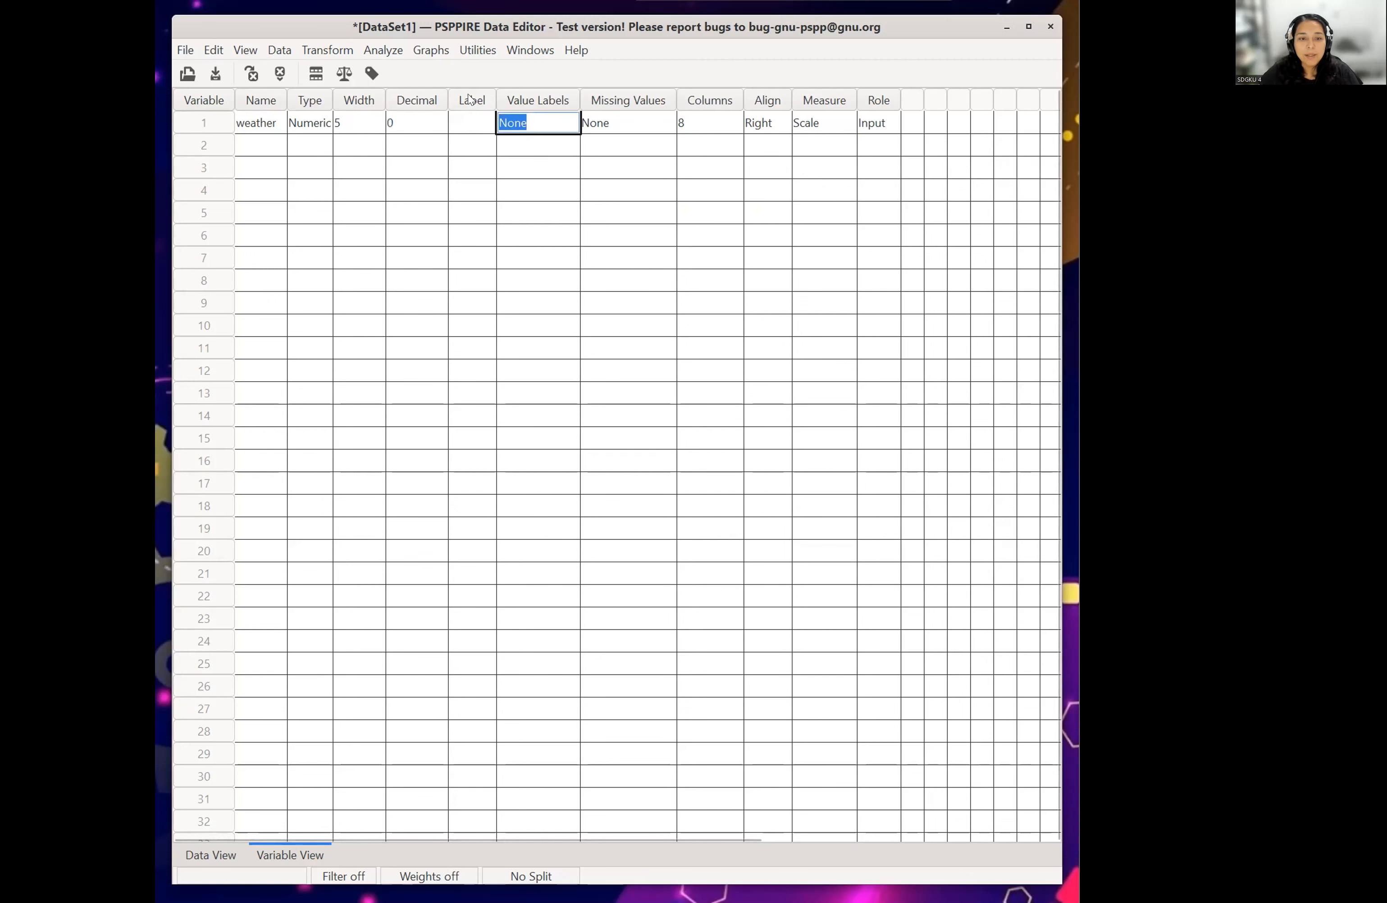
pyautogui.click(467, 121)
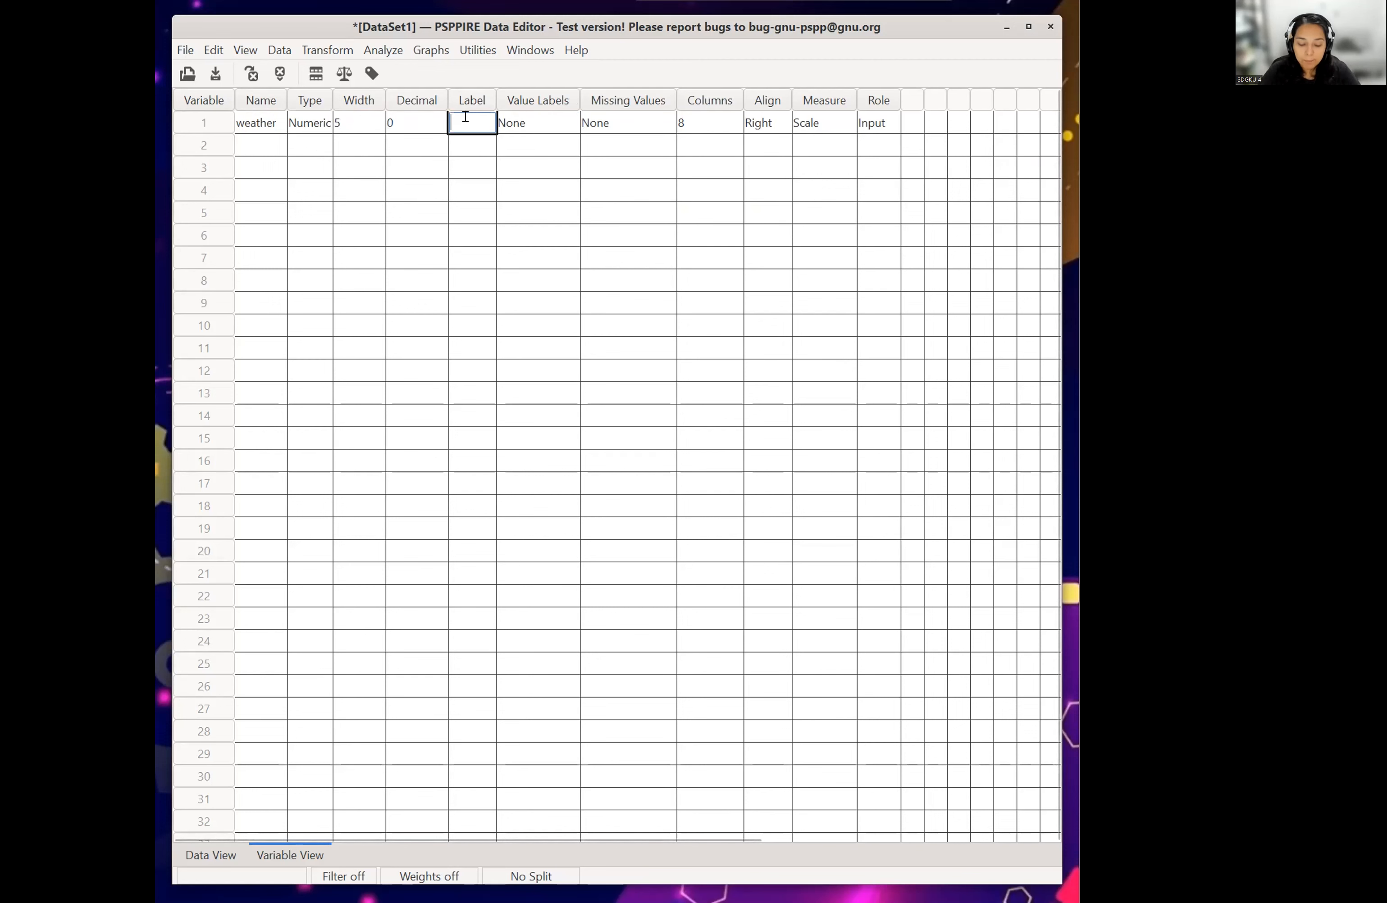
pyautogui.write('Wea')
pyautogui.write('hter')
pyautogui.press('BackSpace')
pyautogui.press('BackSpace')
pyautogui.press('BackSpace')
pyautogui.press('BackSpace')
pyautogui.press('BackSpace')
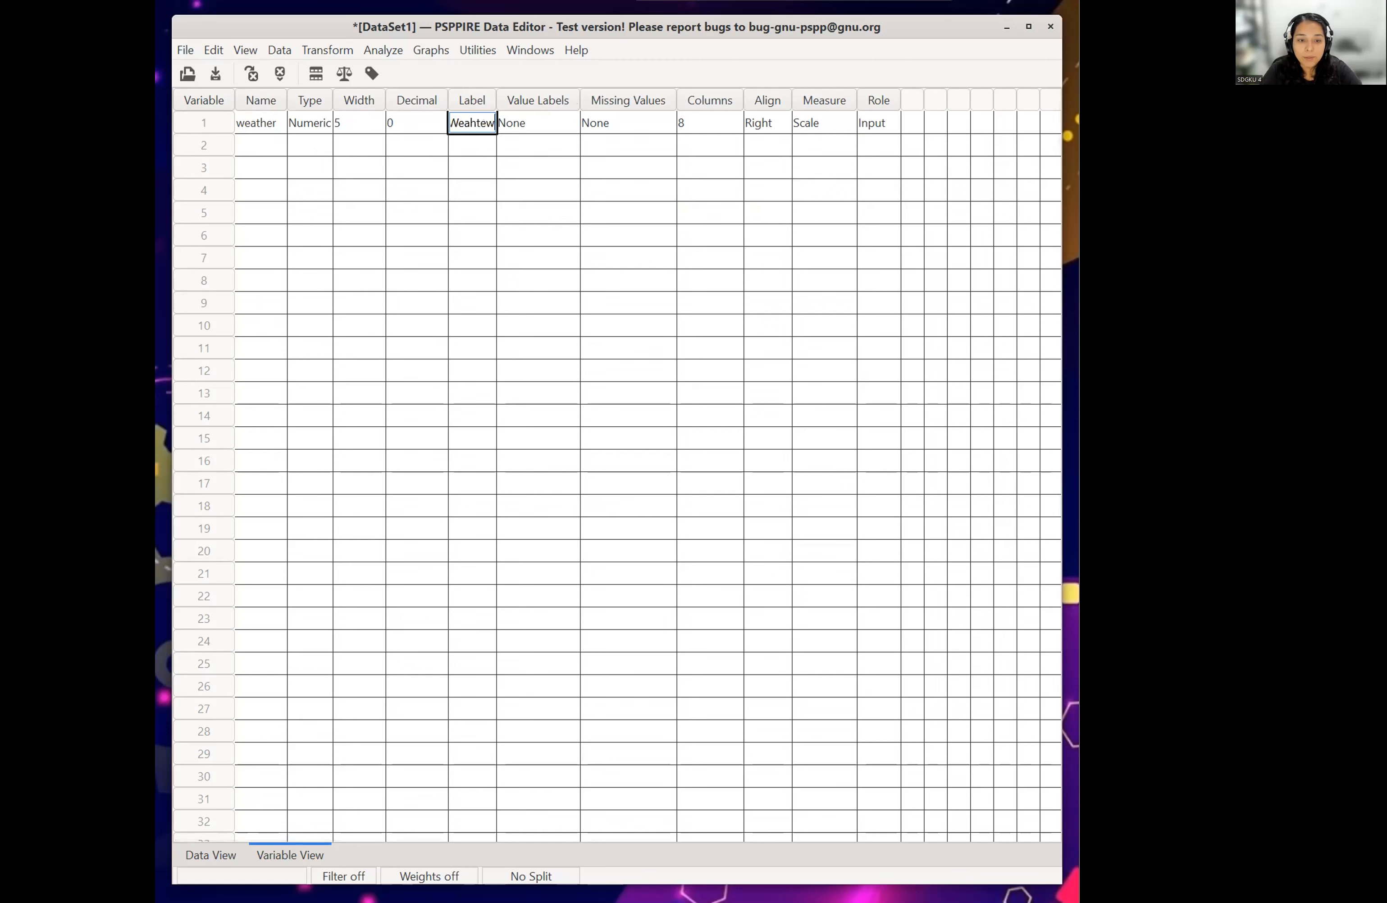
pyautogui.write('ther')
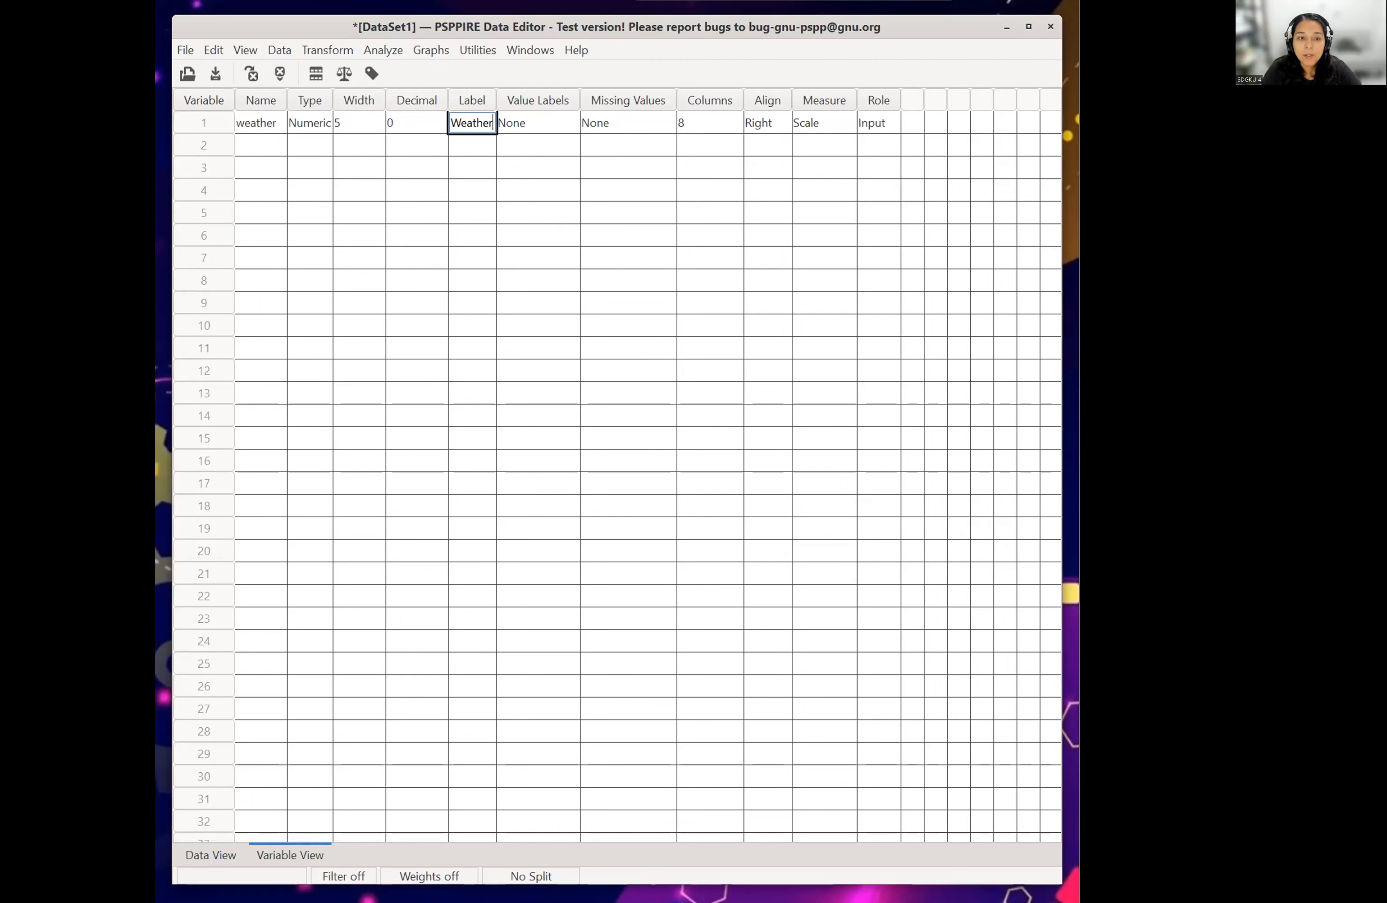
pyautogui.write(' Lab')
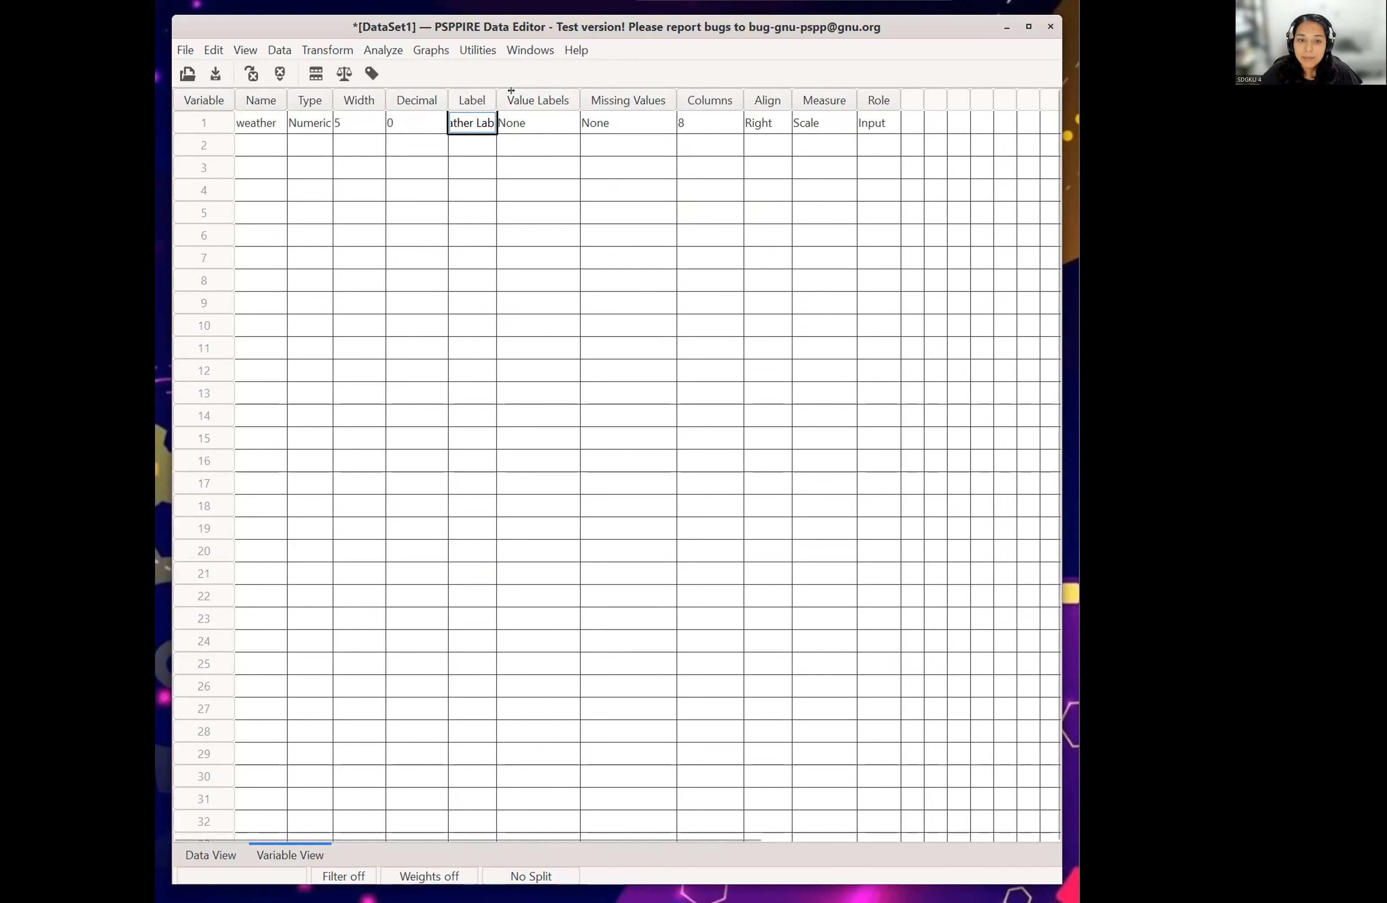
pyautogui.moveTo(498, 90); pyautogui.dragTo(524, 90)
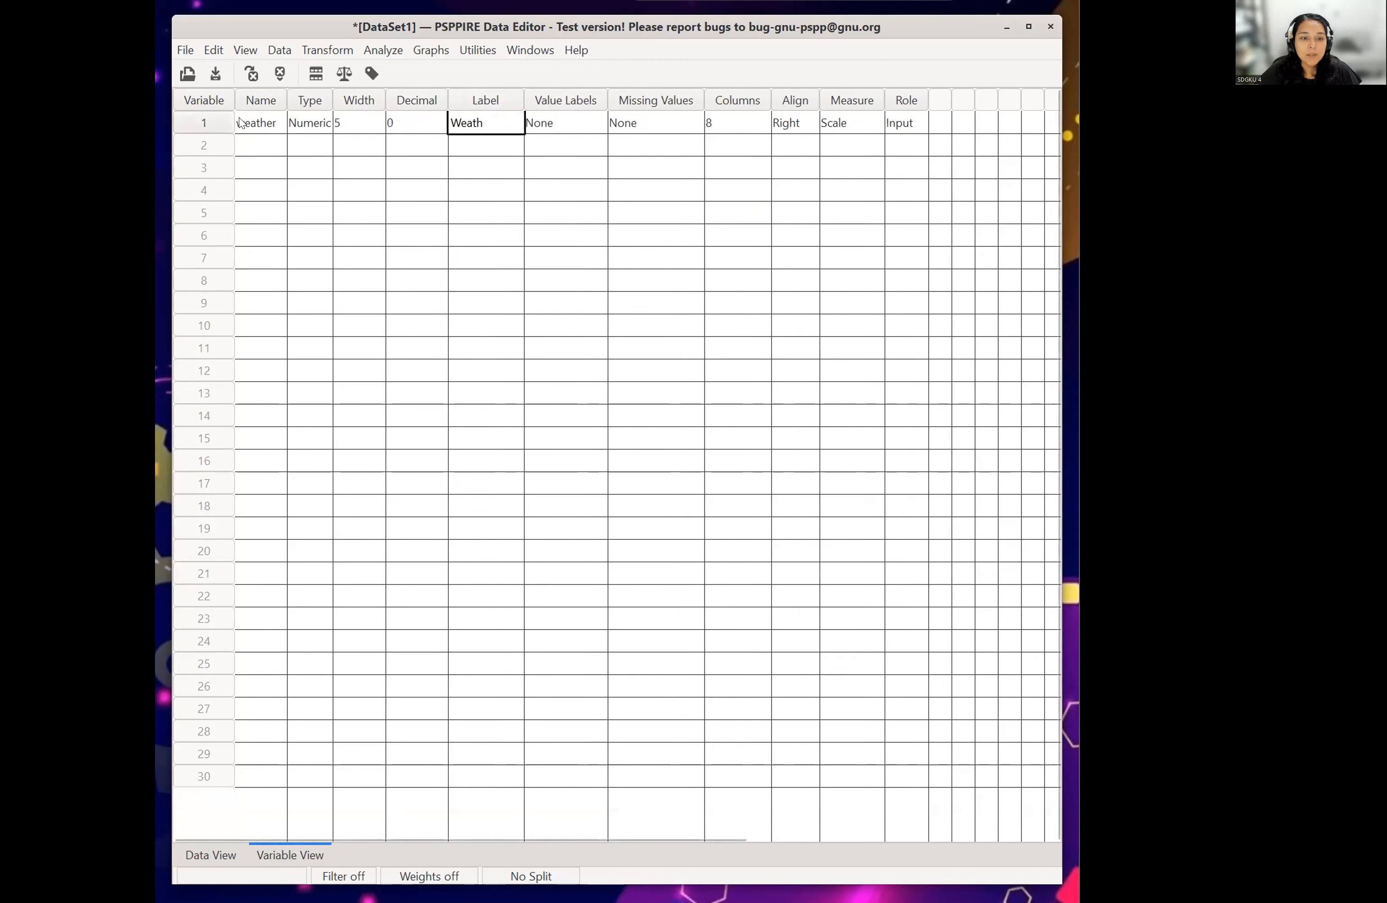
# - Try the name weather1 for the variable and change it back to weather
pyautogui.click(254, 123)
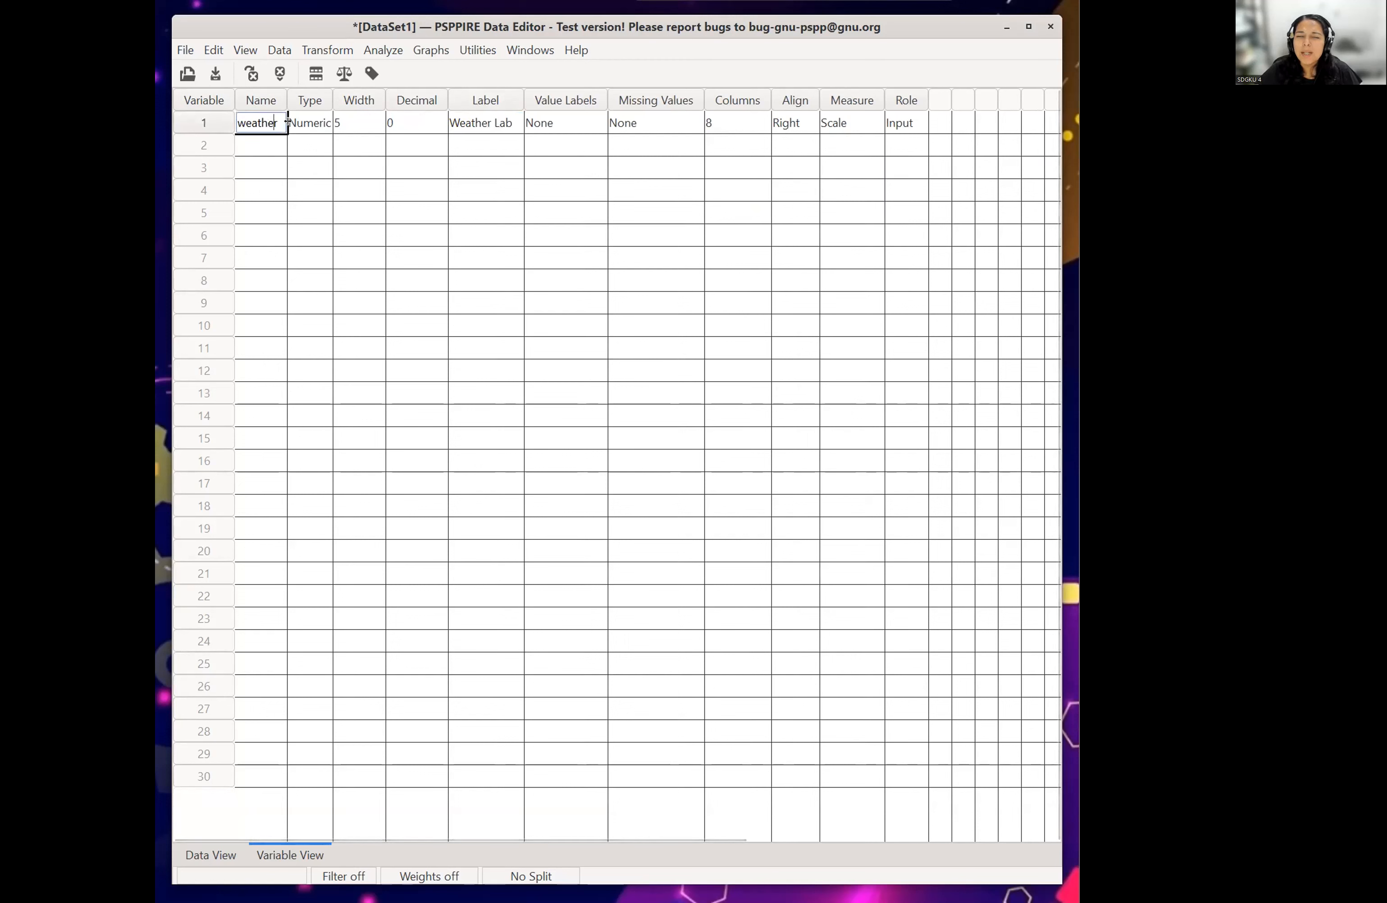
pyautogui.write('1')
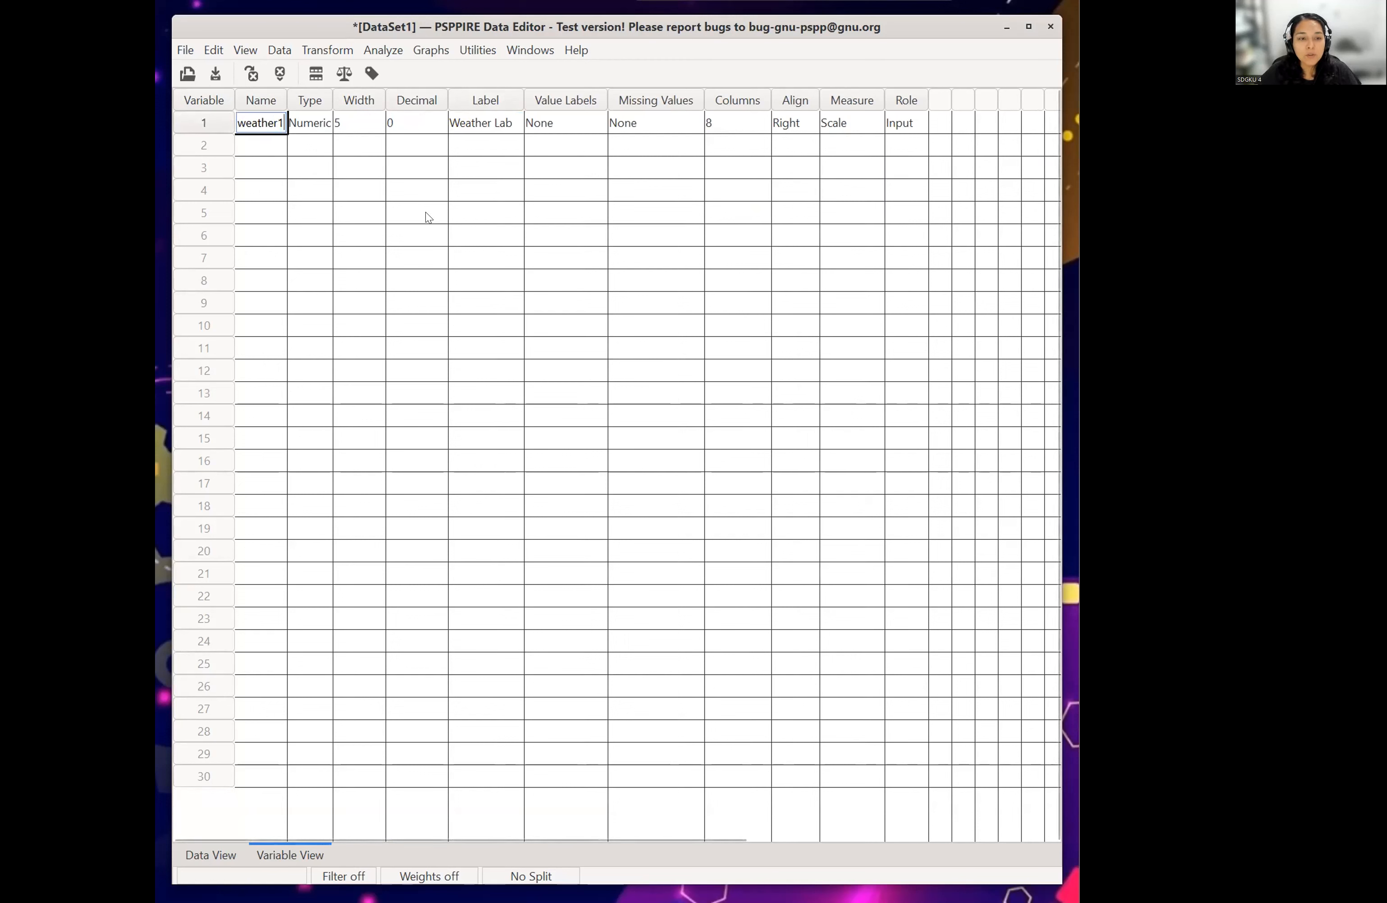
pyautogui.click(304, 122)
pyautogui.click(271, 127)
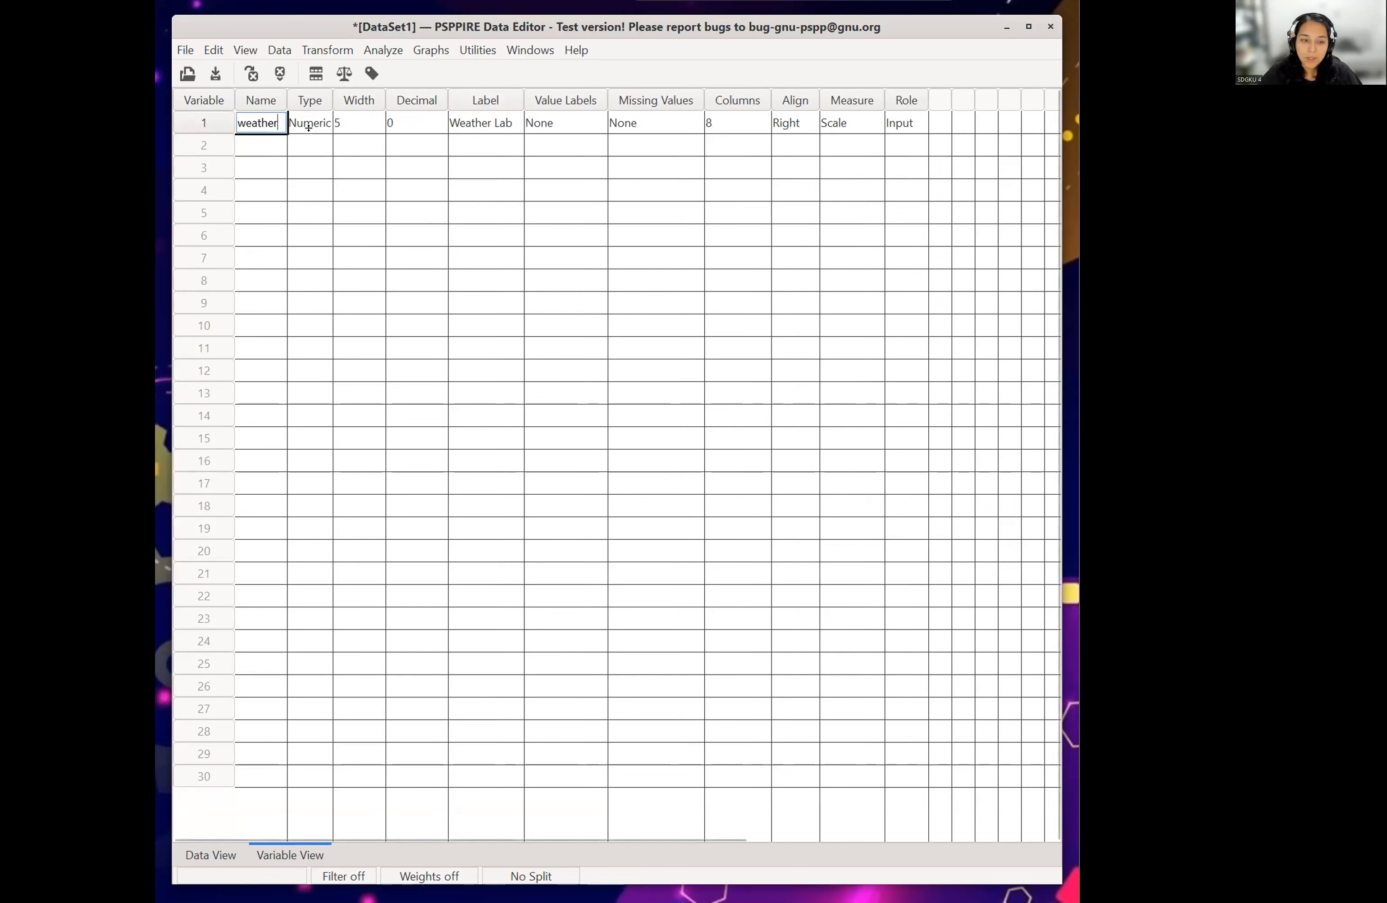
# - Review the weather variable's width, label, value labels, missing values and alignment
pyautogui.click(342, 124)
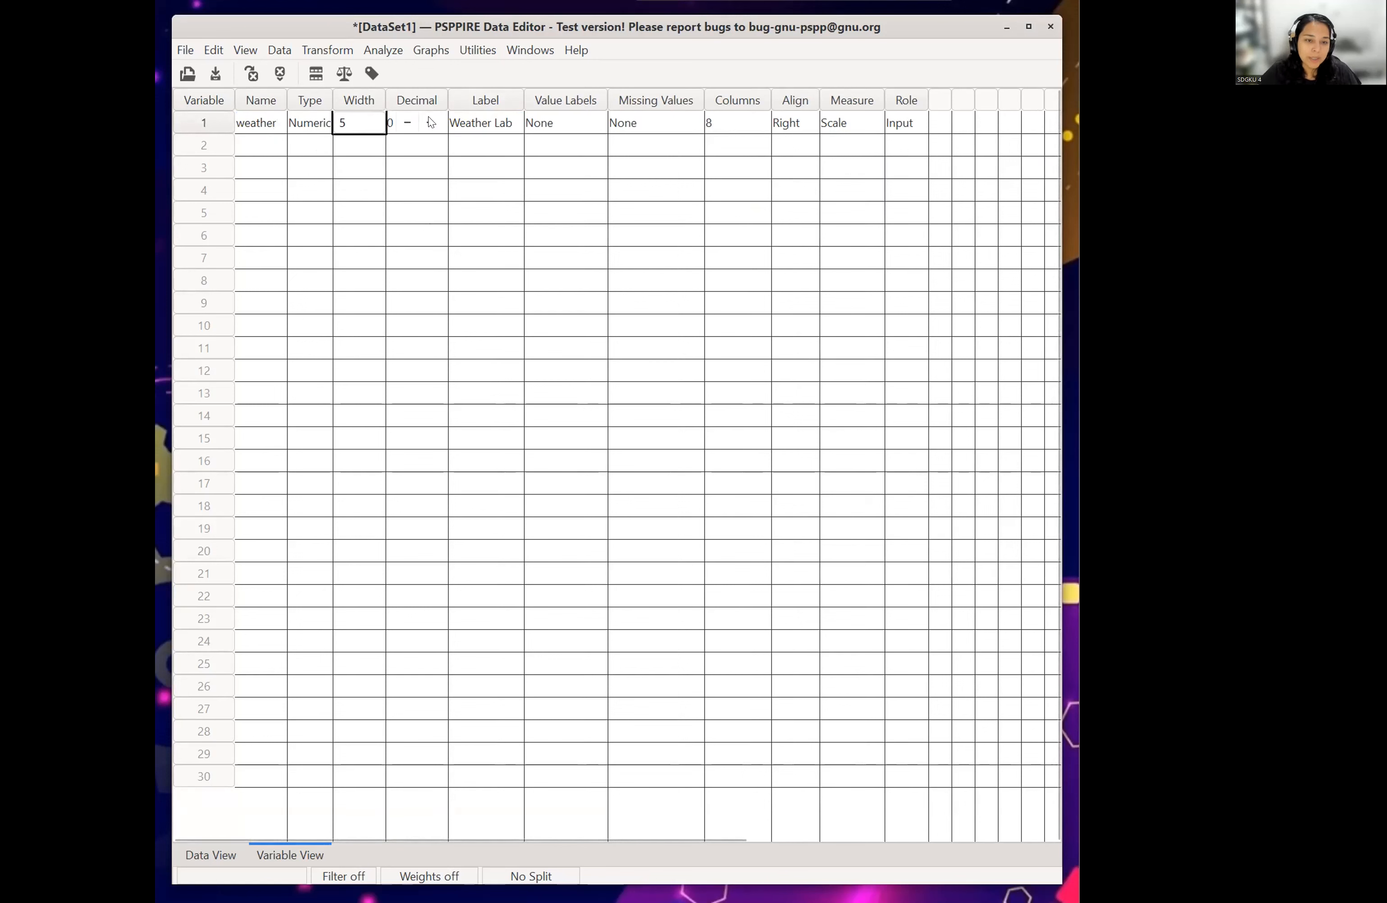
pyautogui.click(462, 120)
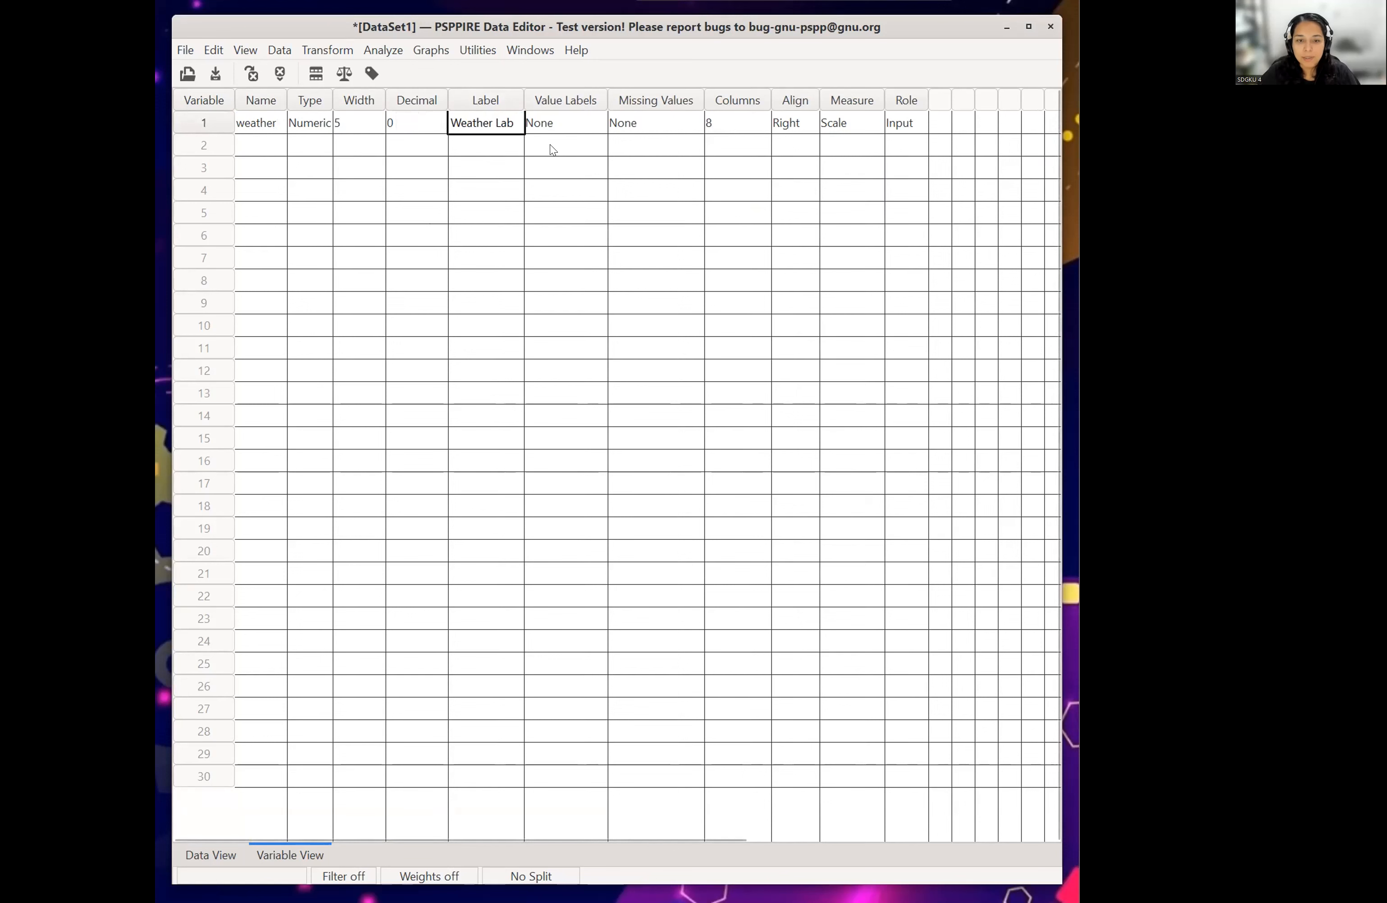
pyautogui.click(556, 114)
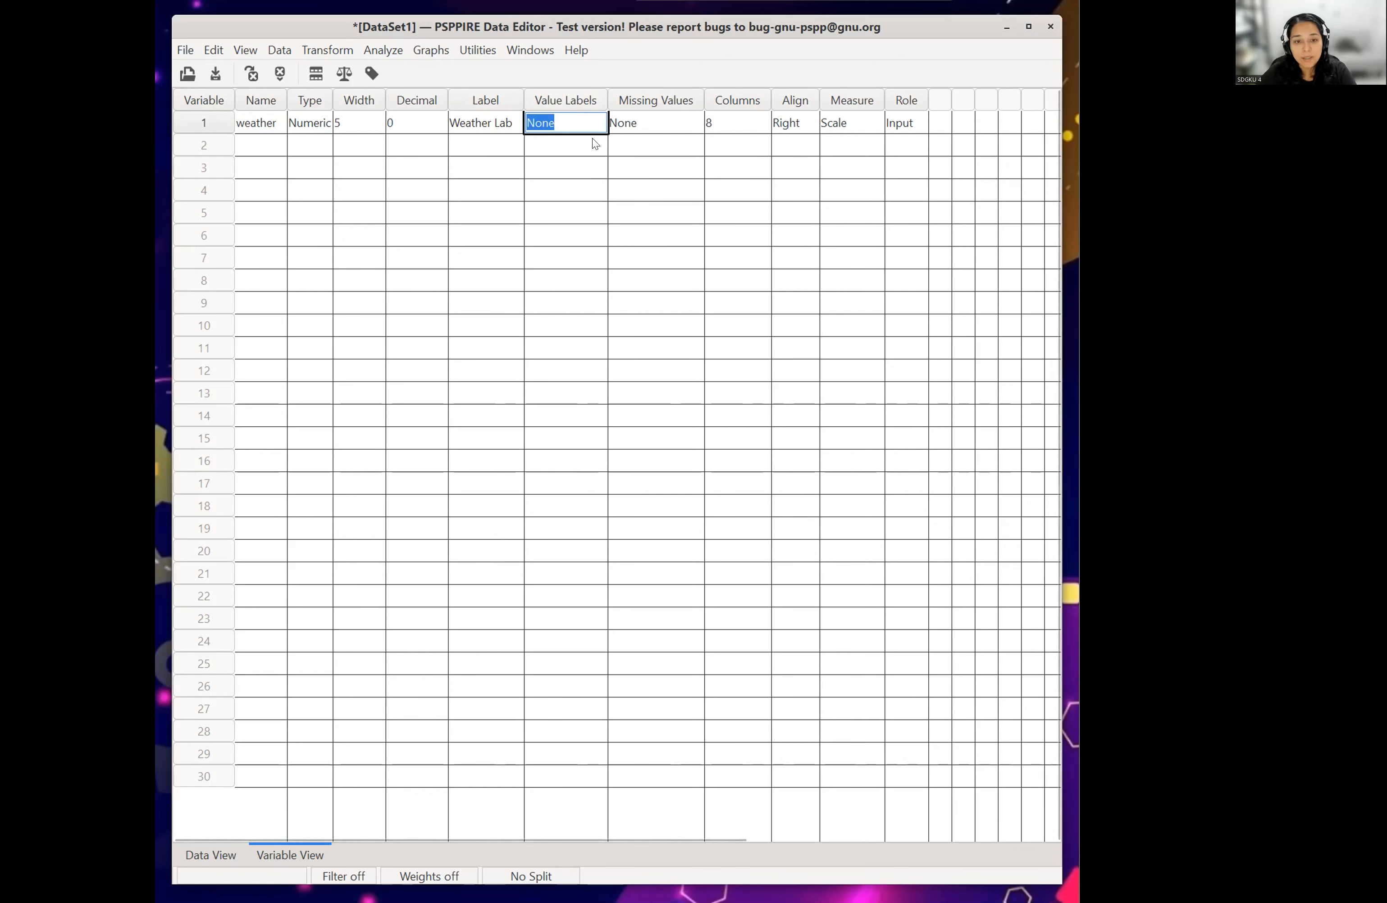
pyautogui.click(464, 128)
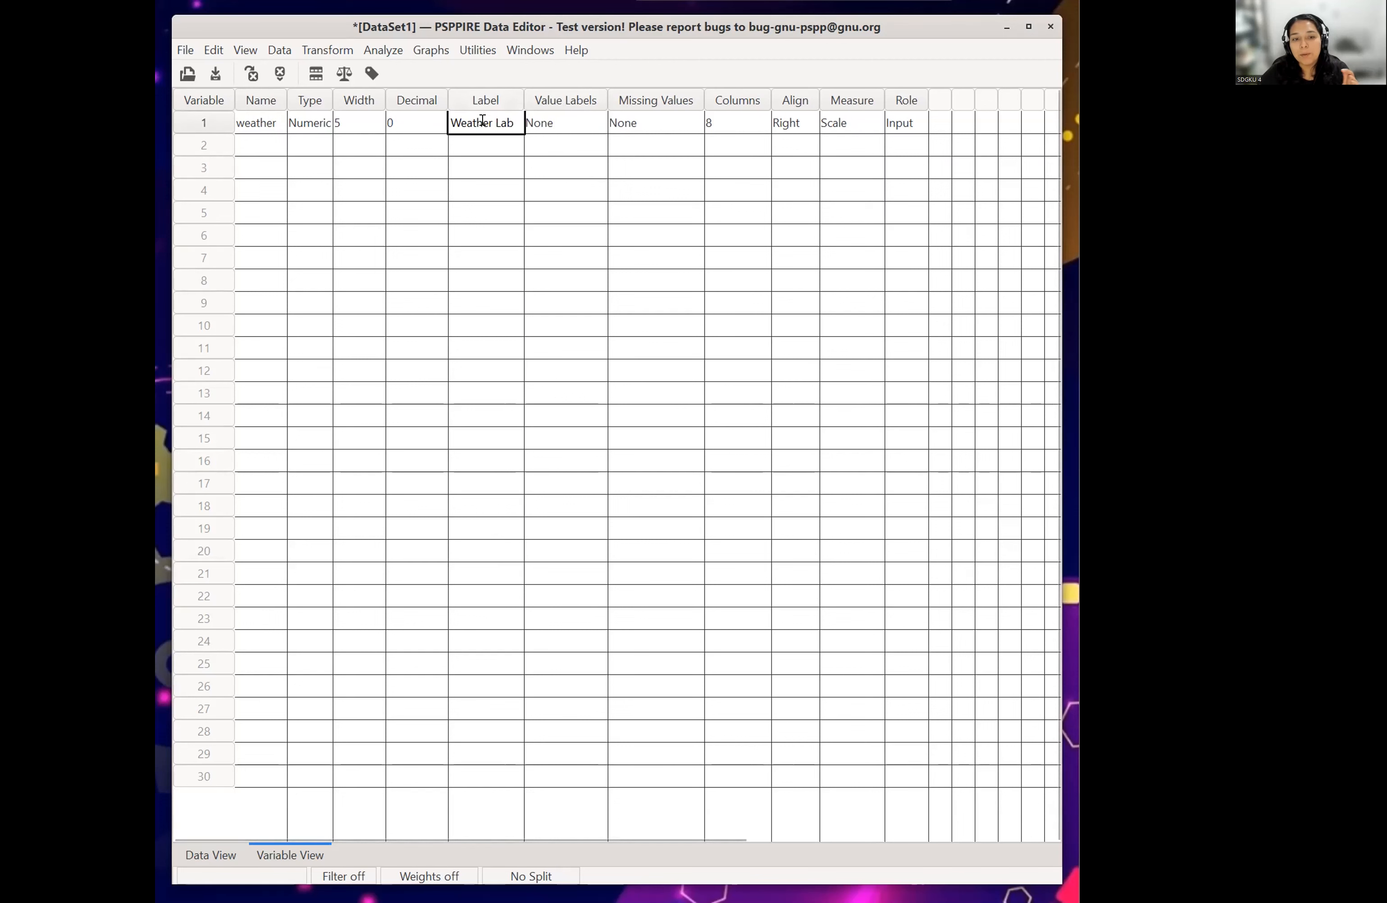
pyautogui.click(631, 115)
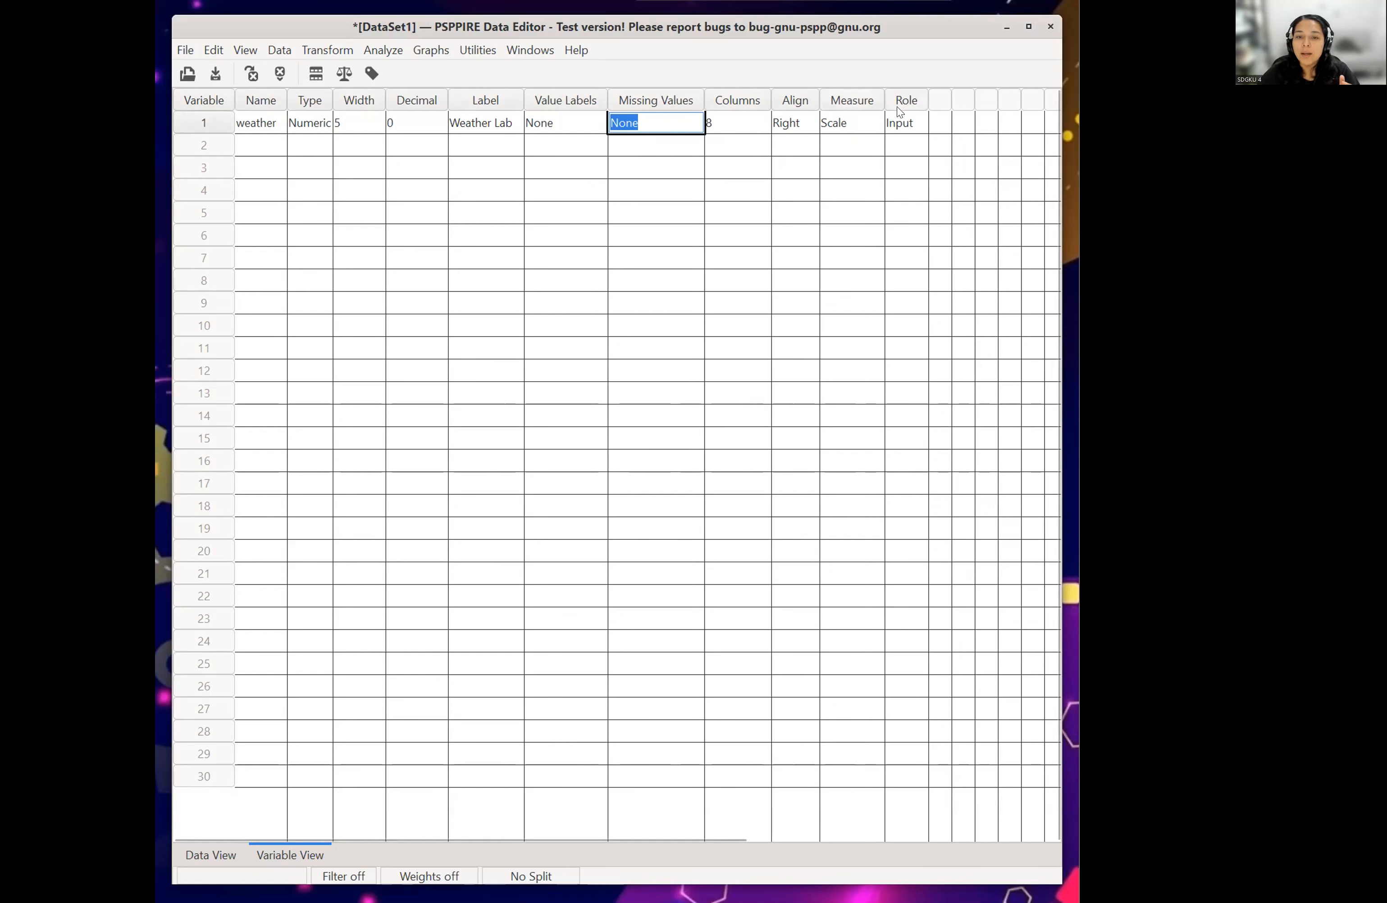
pyautogui.click(807, 121)
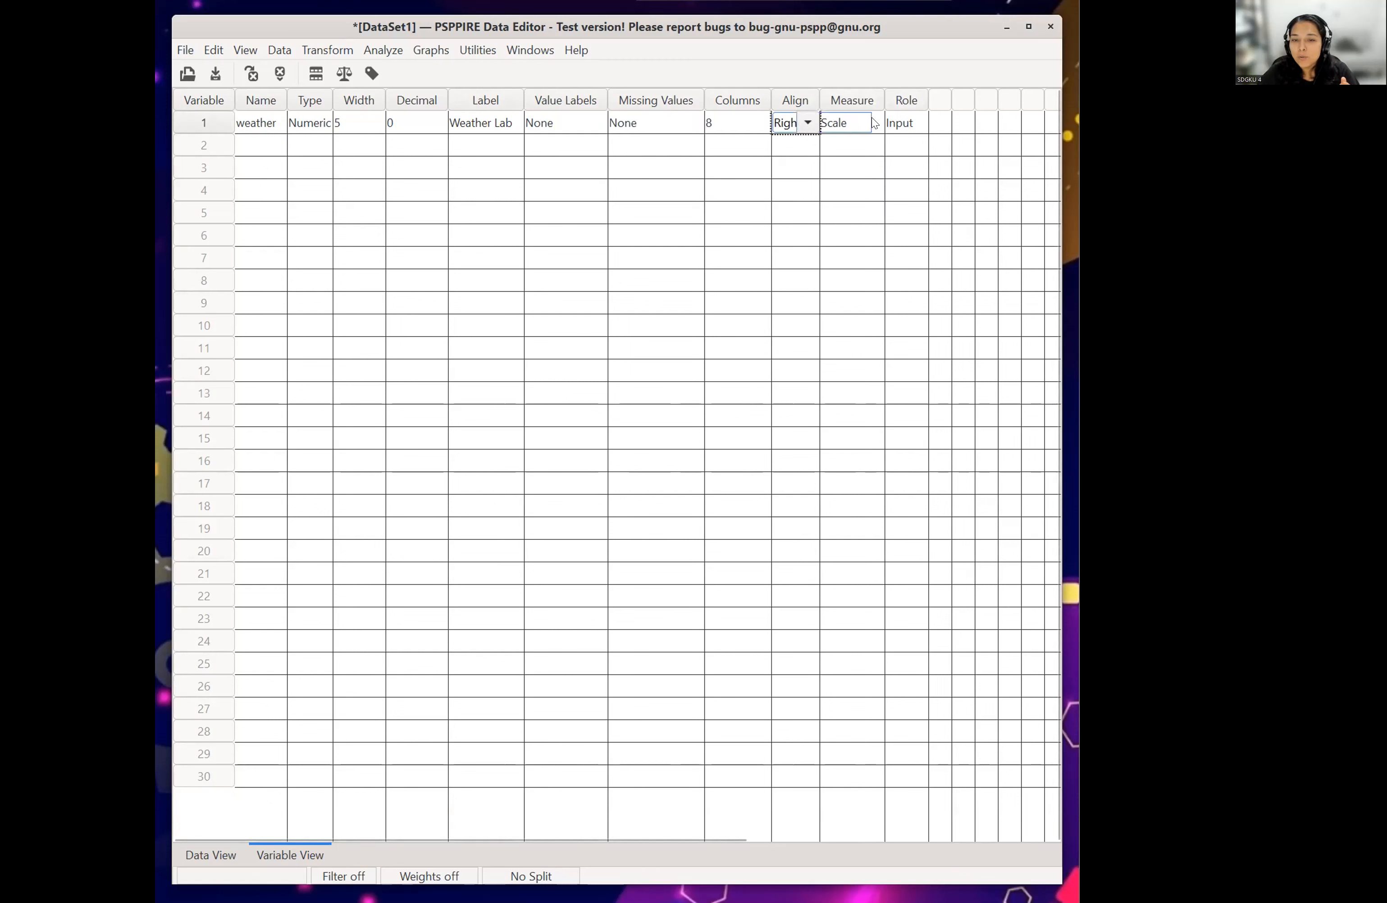
# - Choose Scale as the measurement level of the weather variable
pyautogui.click(847, 123)
pyautogui.click(871, 124)
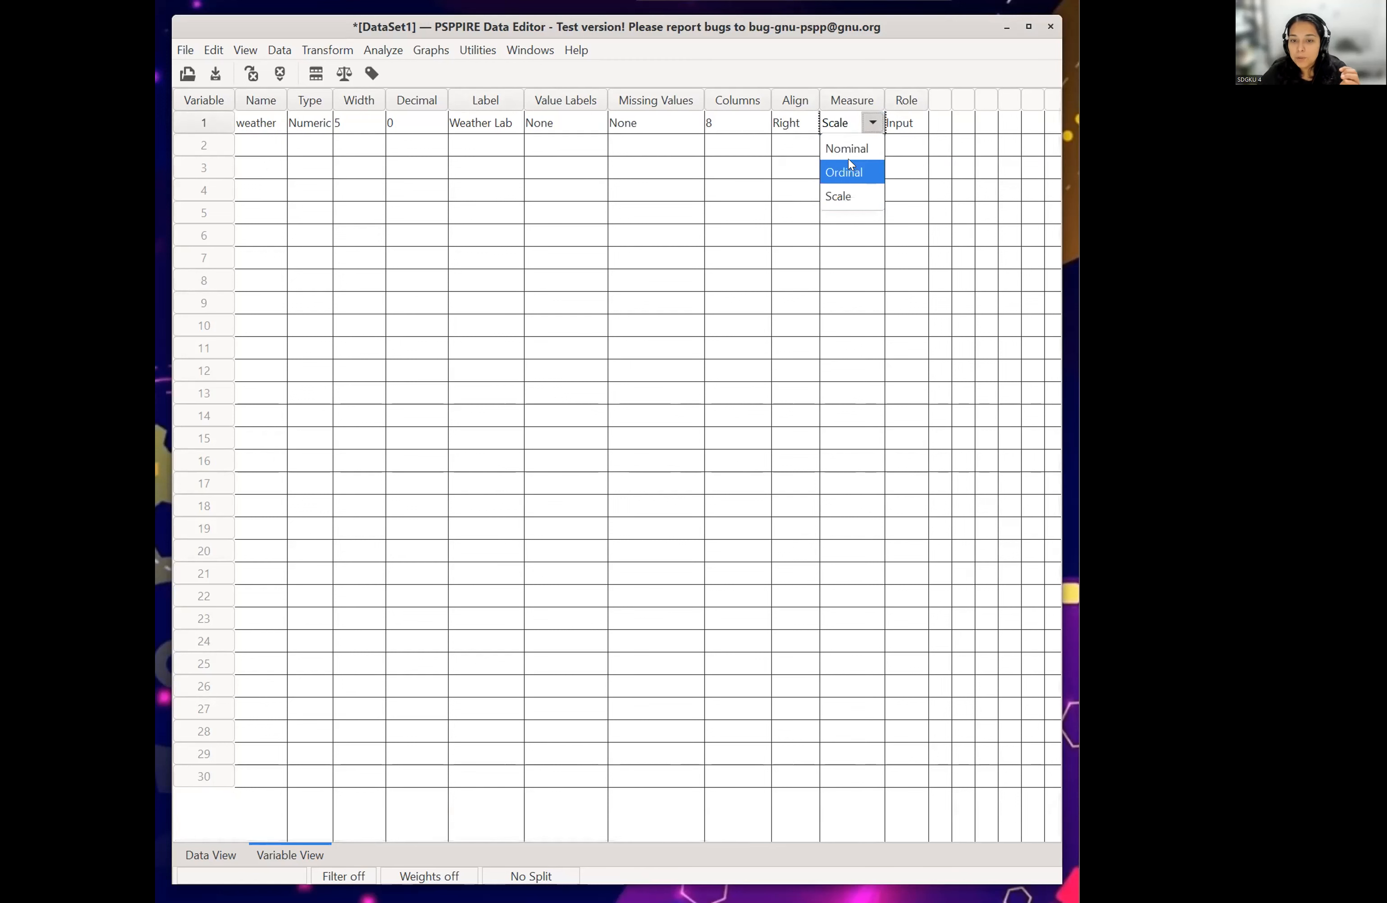
pyautogui.click(838, 197)
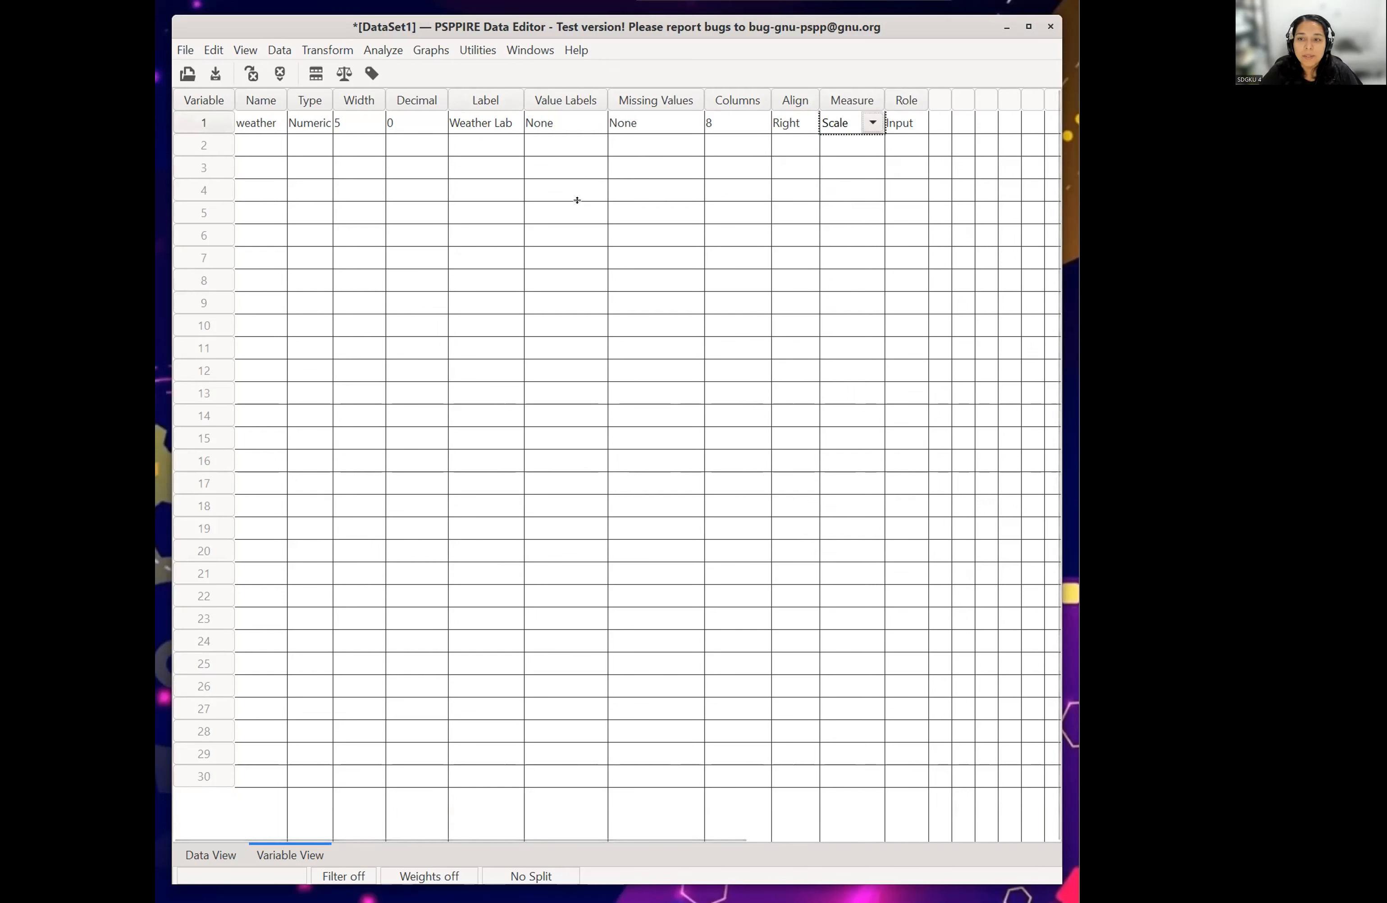
# - Paste the copied values into the weather column in Data View from case 1 and check them down to the last case
pyautogui.click(199, 853)
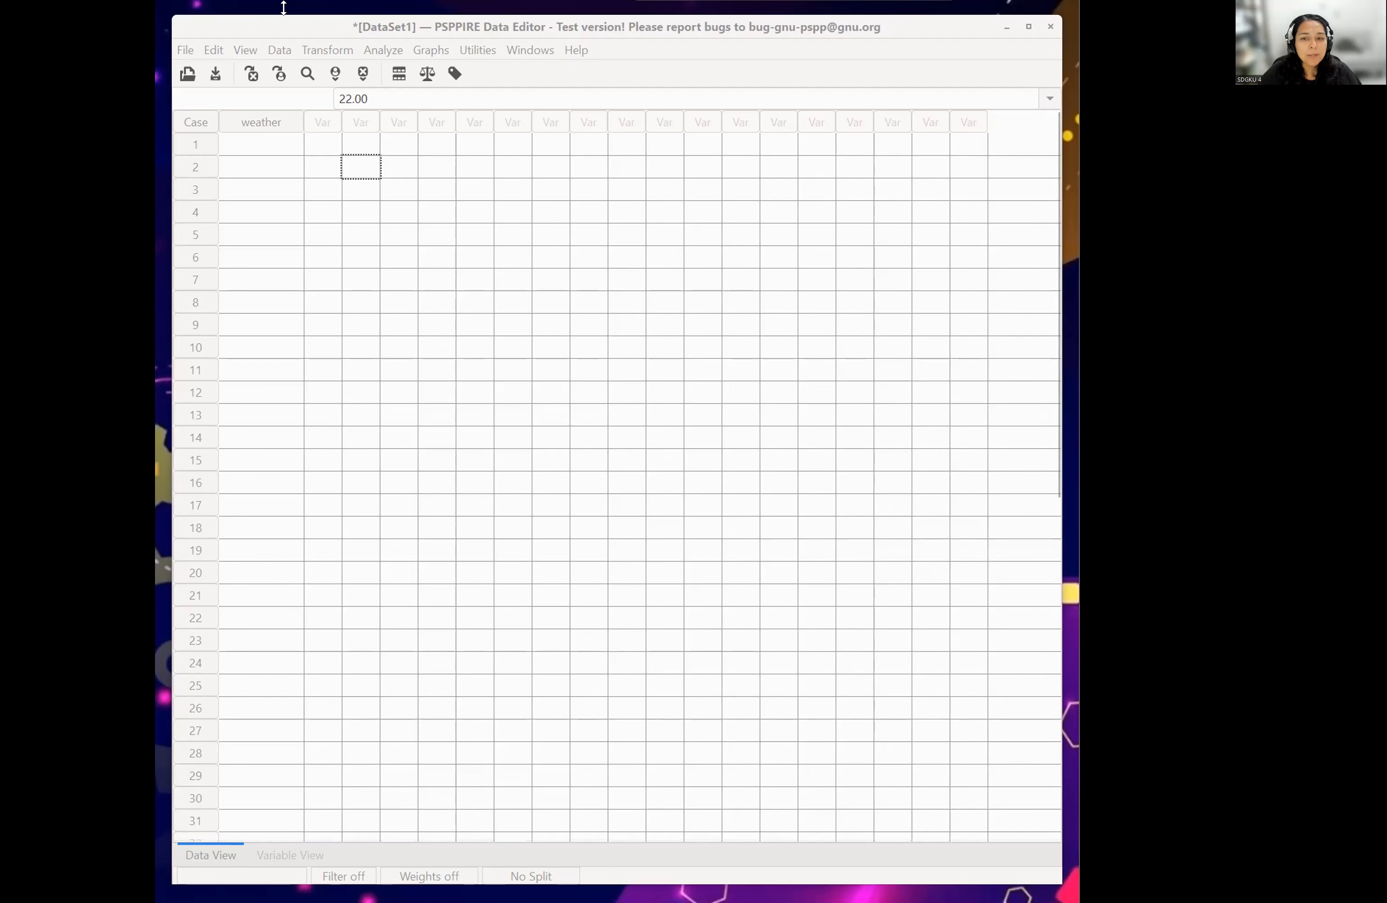
pyautogui.click(258, 142)
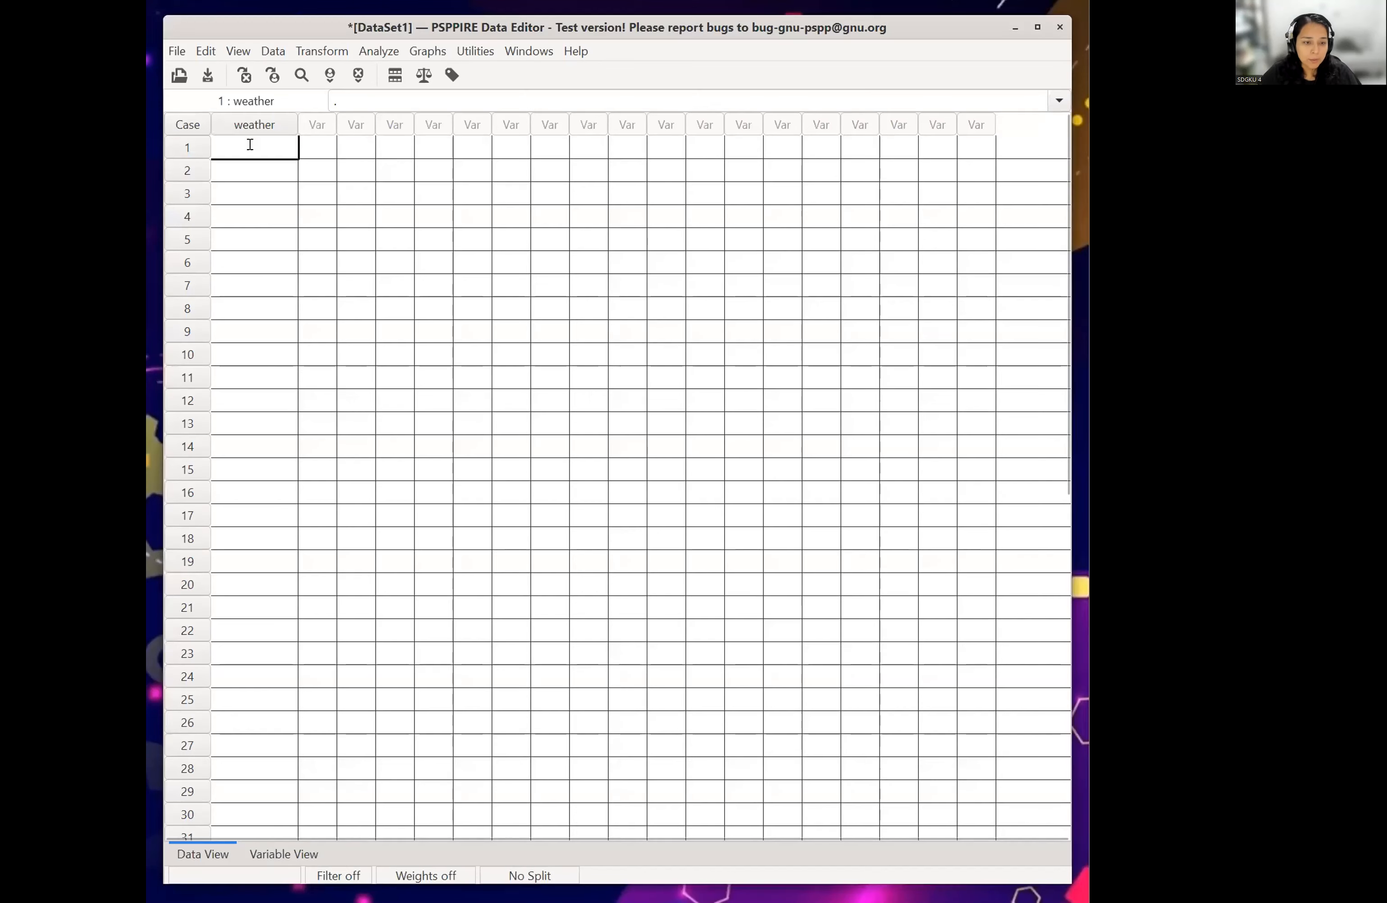
pyautogui.hotkey('ctrl', 'v')
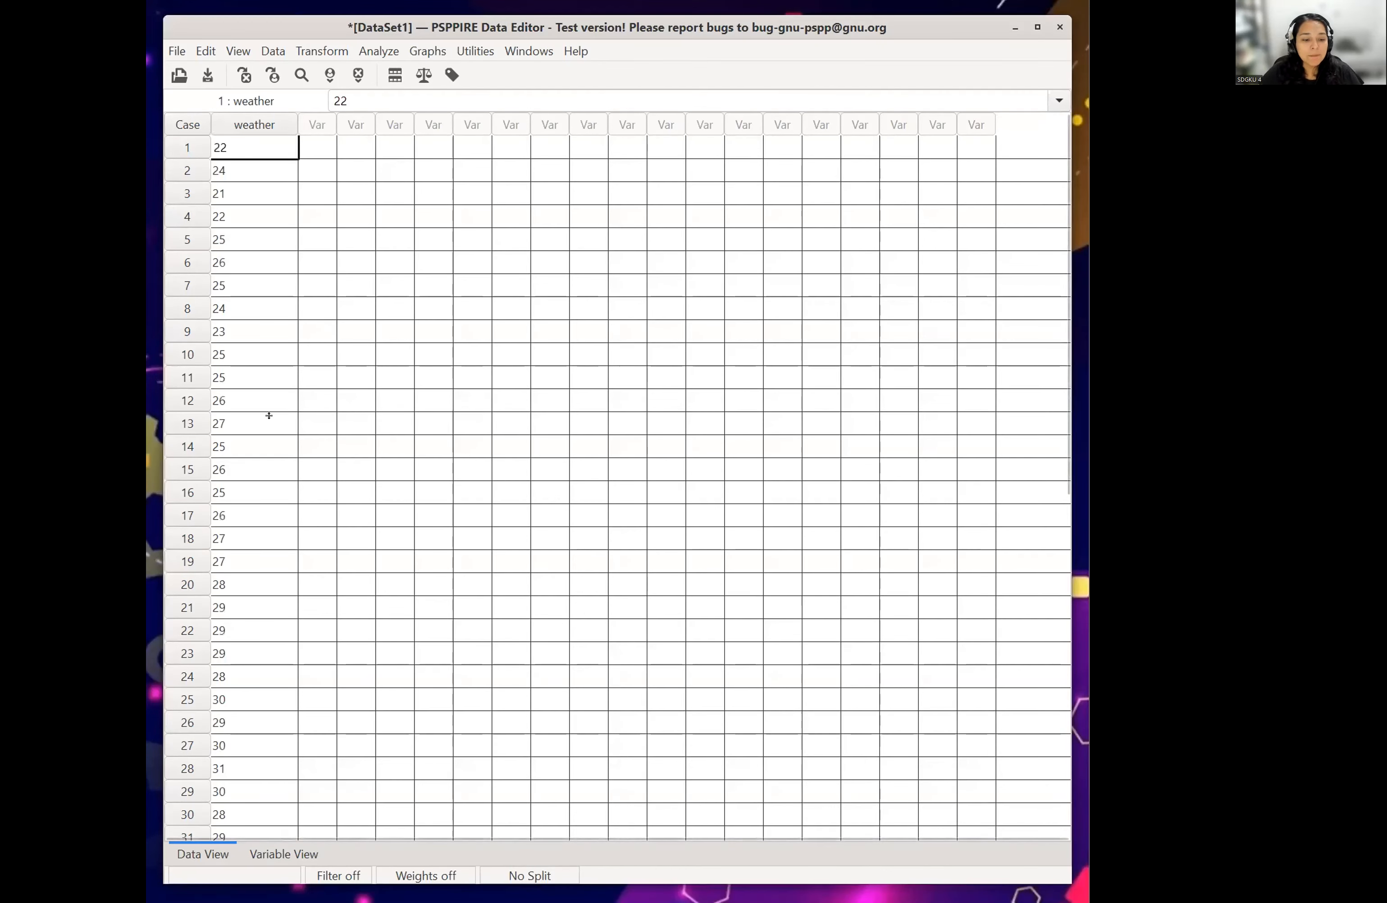
pyautogui.scroll(-1, 288, 522)
pyautogui.scroll(-1, 288, 522)
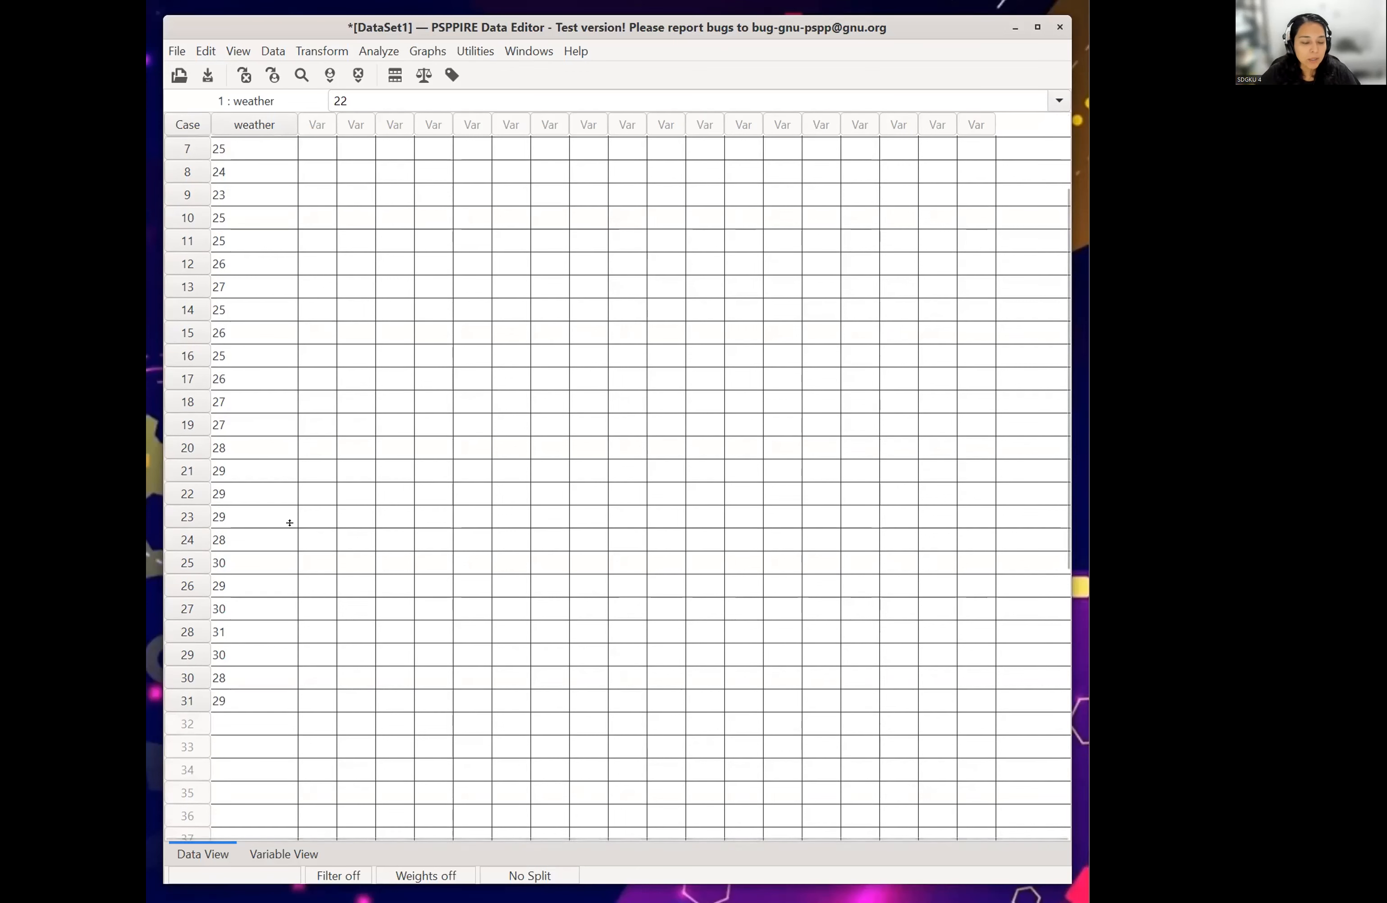
pyautogui.scroll(2, 290, 522)
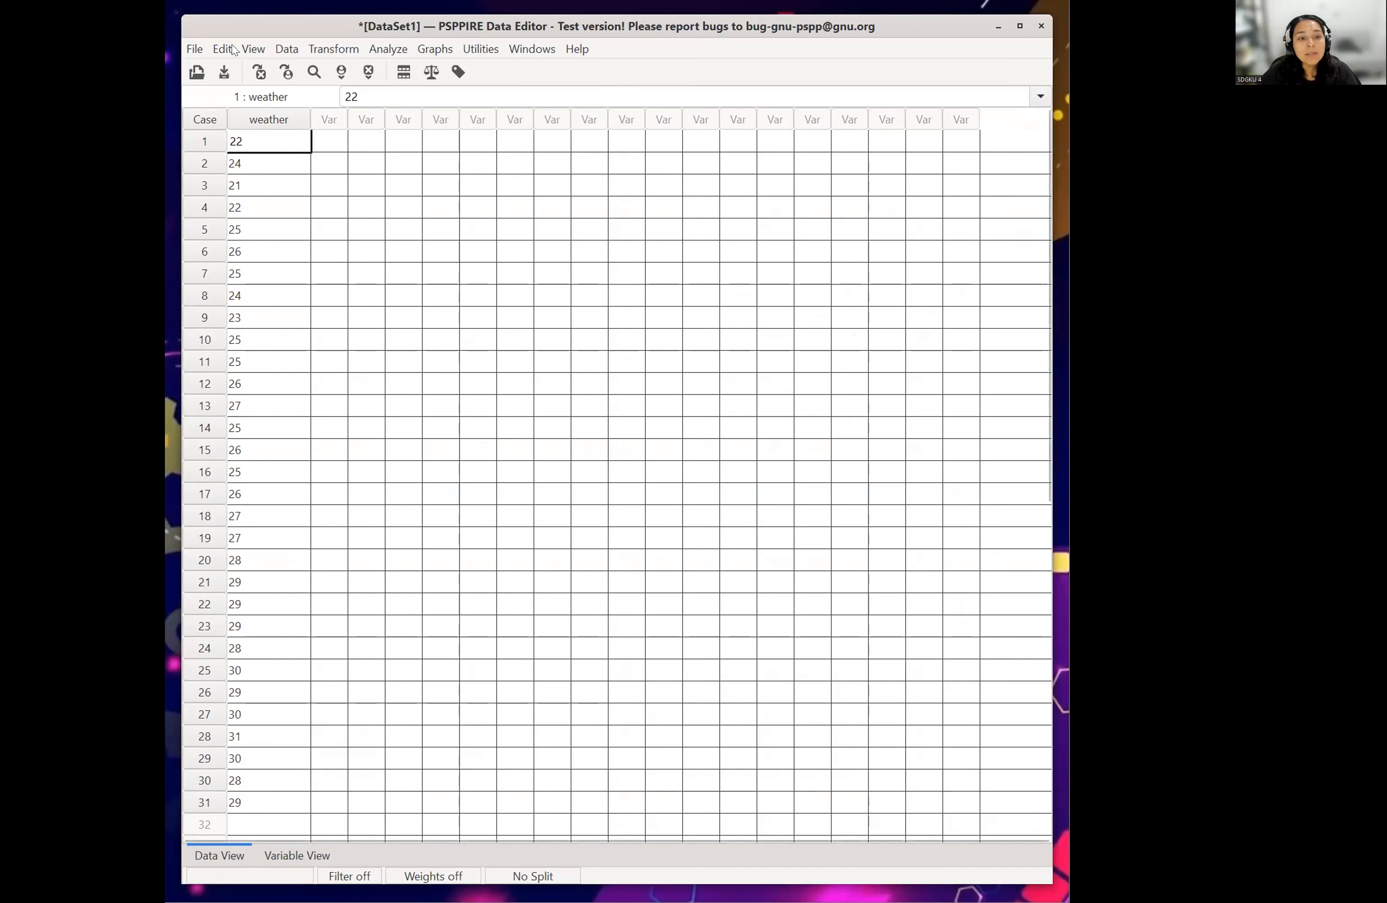
pyautogui.click(192, 50)
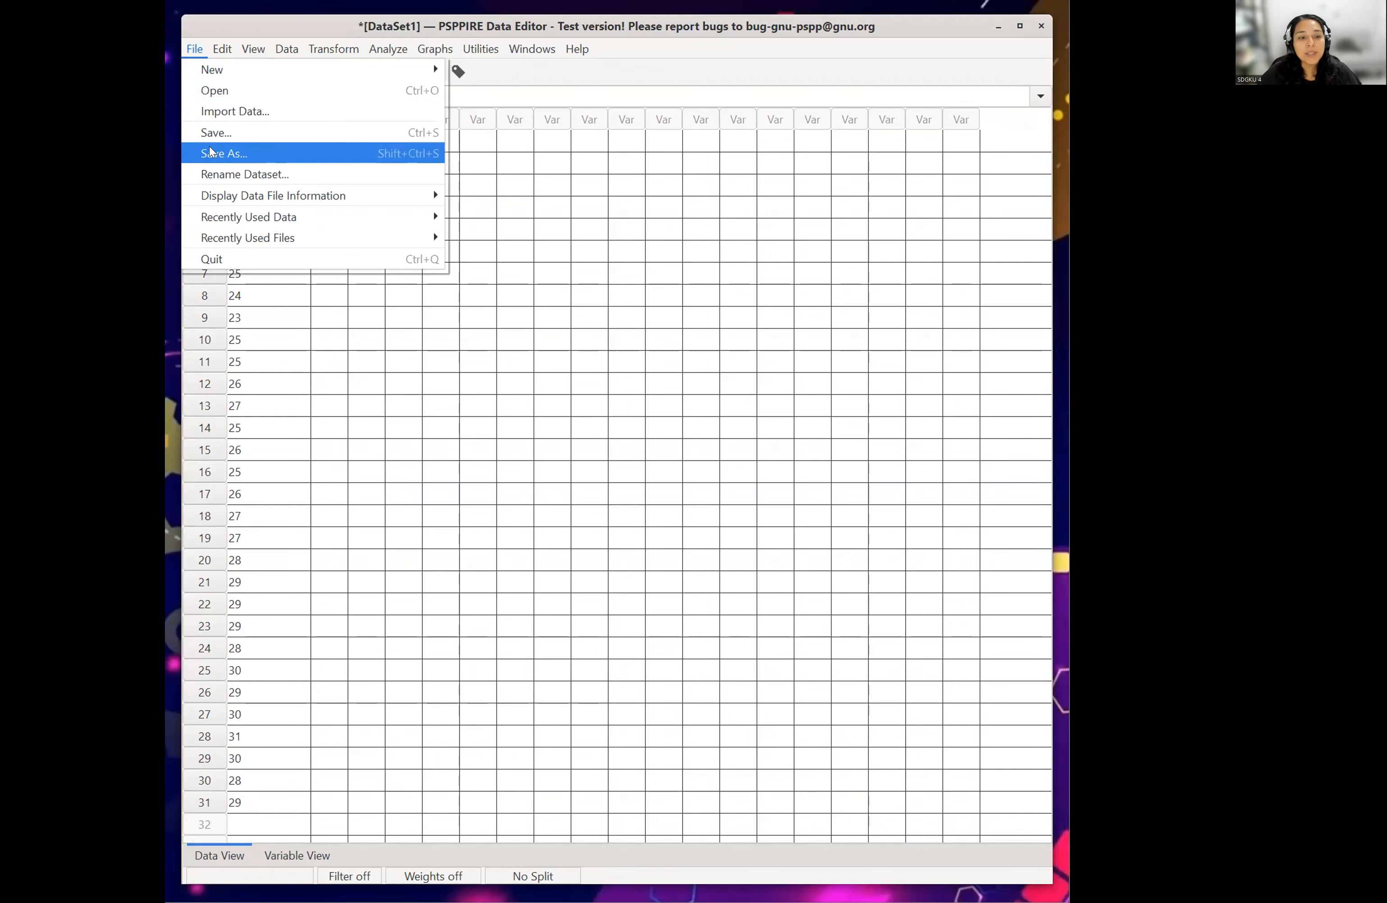
pyautogui.click(680, 235)
# - Open the Descriptives analysis from the descriptive statistics procedures
pyautogui.click(232, 49)
pyautogui.moveTo(249, 45)
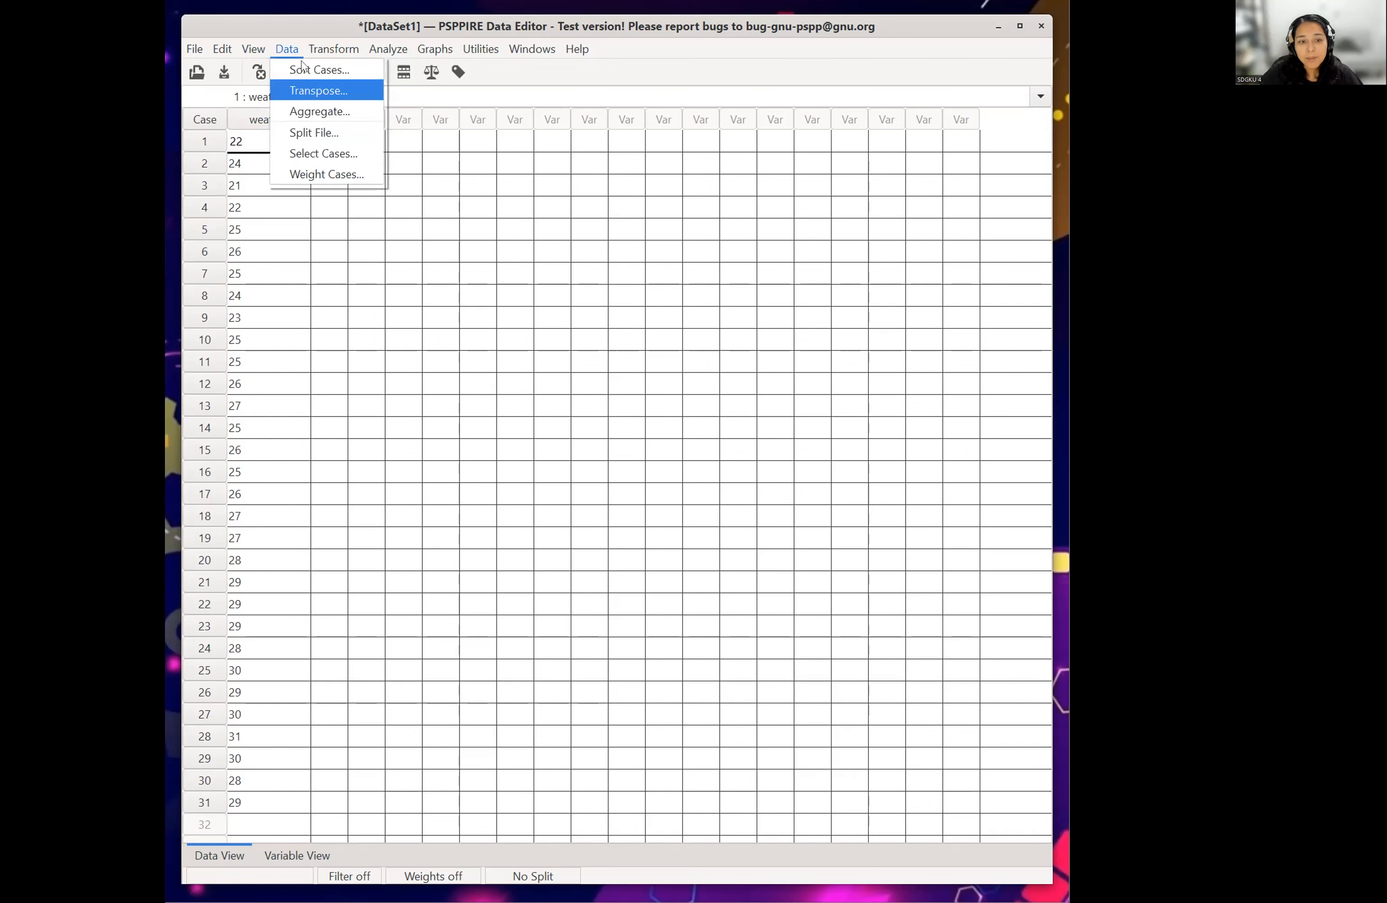
pyautogui.moveTo(333, 49)
pyautogui.moveTo(381, 49)
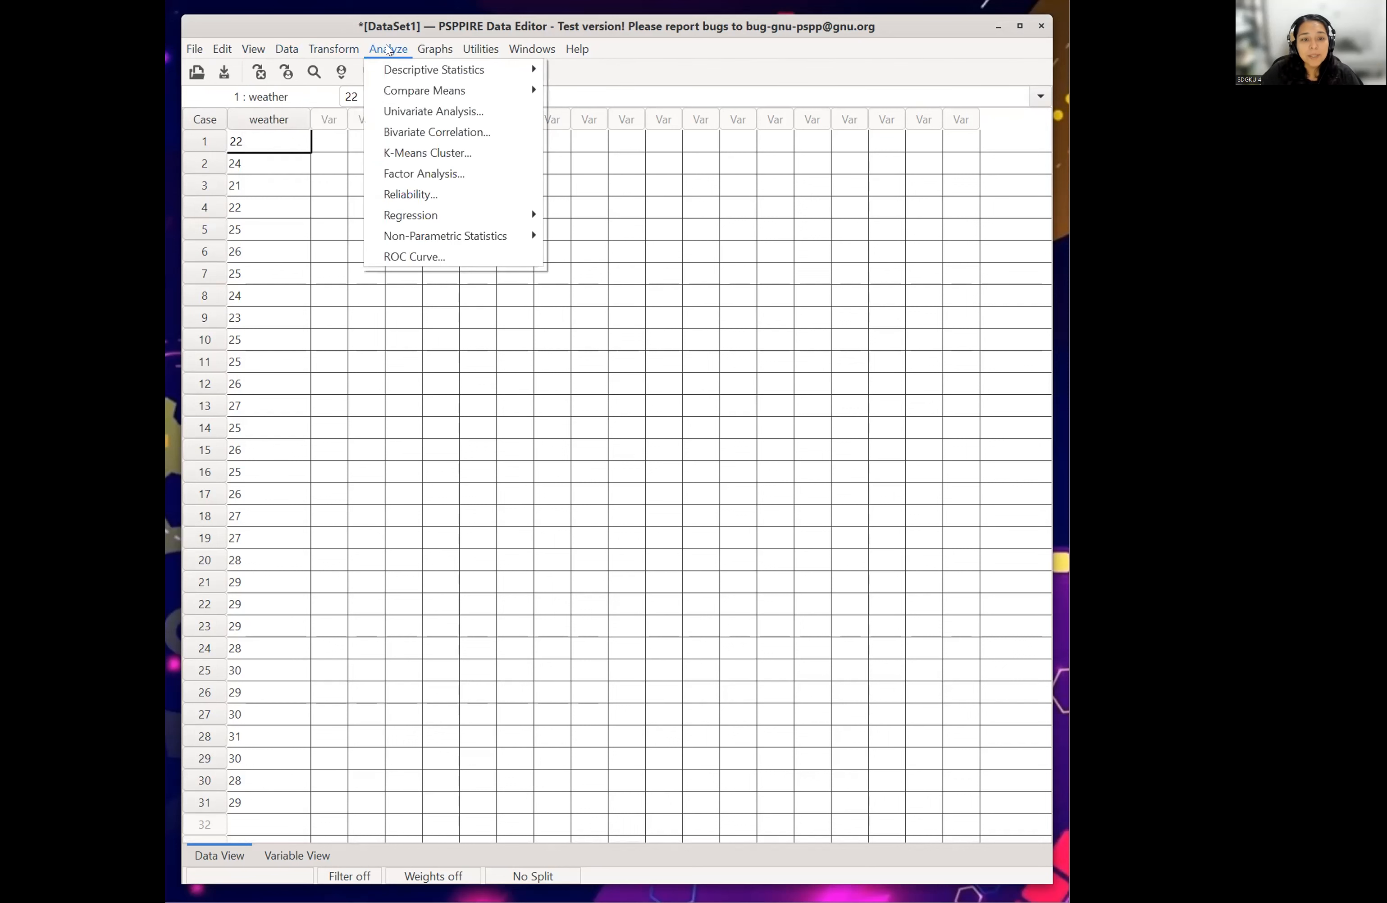
pyautogui.moveTo(421, 71)
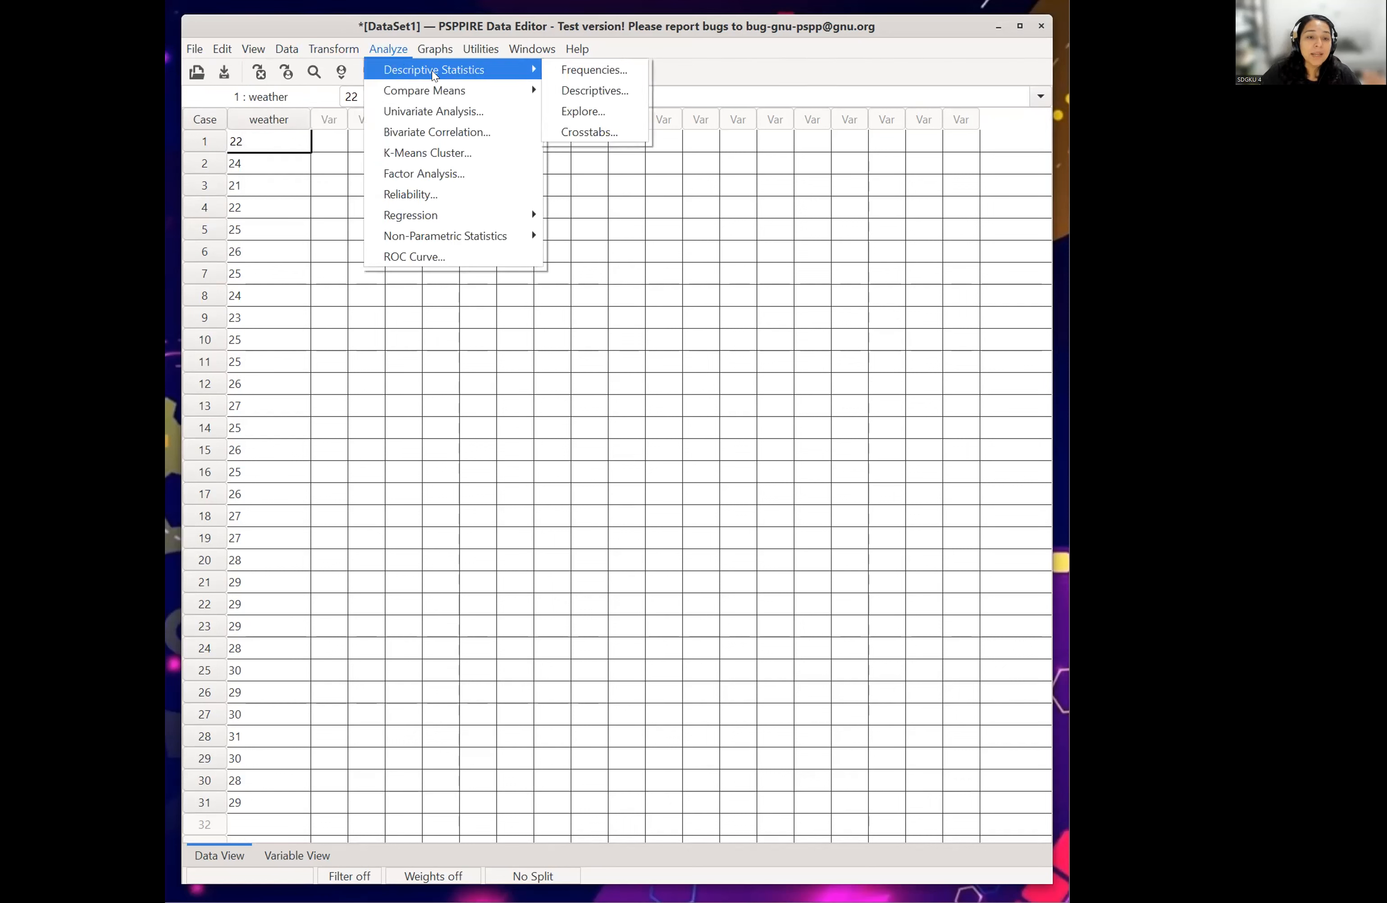
pyautogui.click(595, 91)
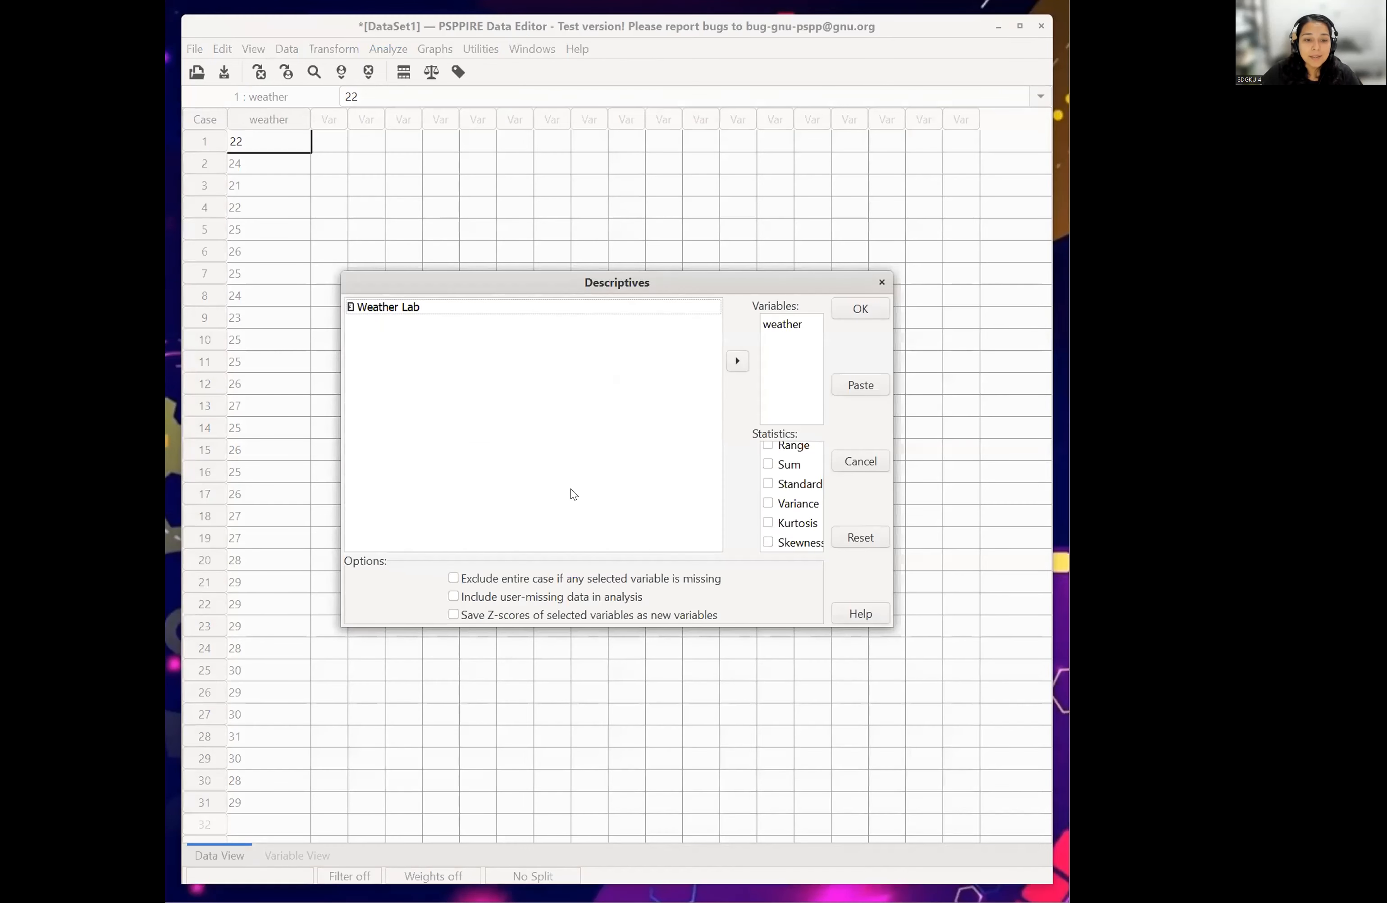
# - Remove weather from the variables of the Descriptives analysis and add it back as Weather Lab
pyautogui.click(781, 325)
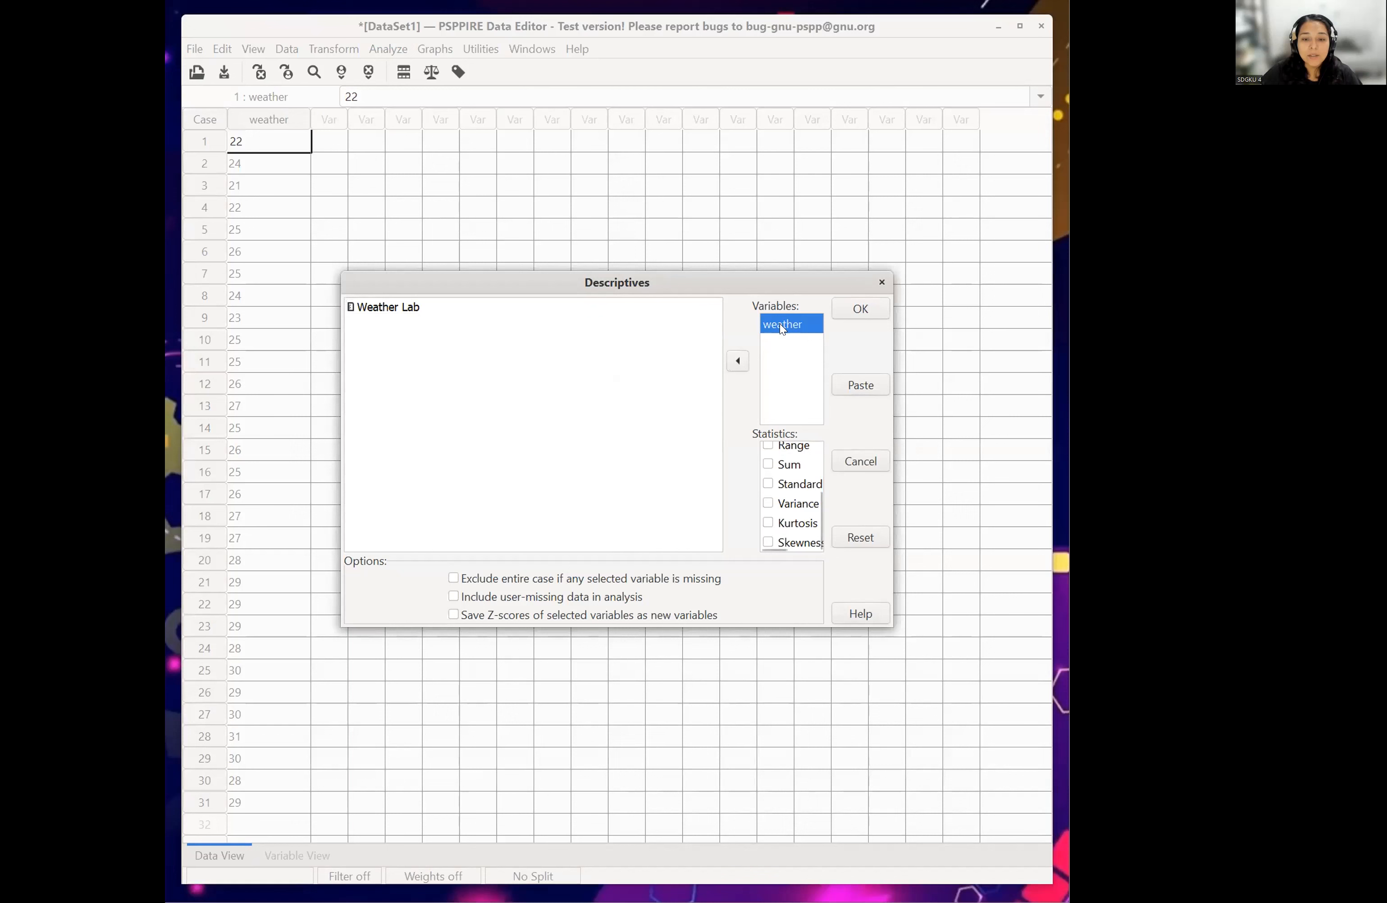
pyautogui.click(735, 357)
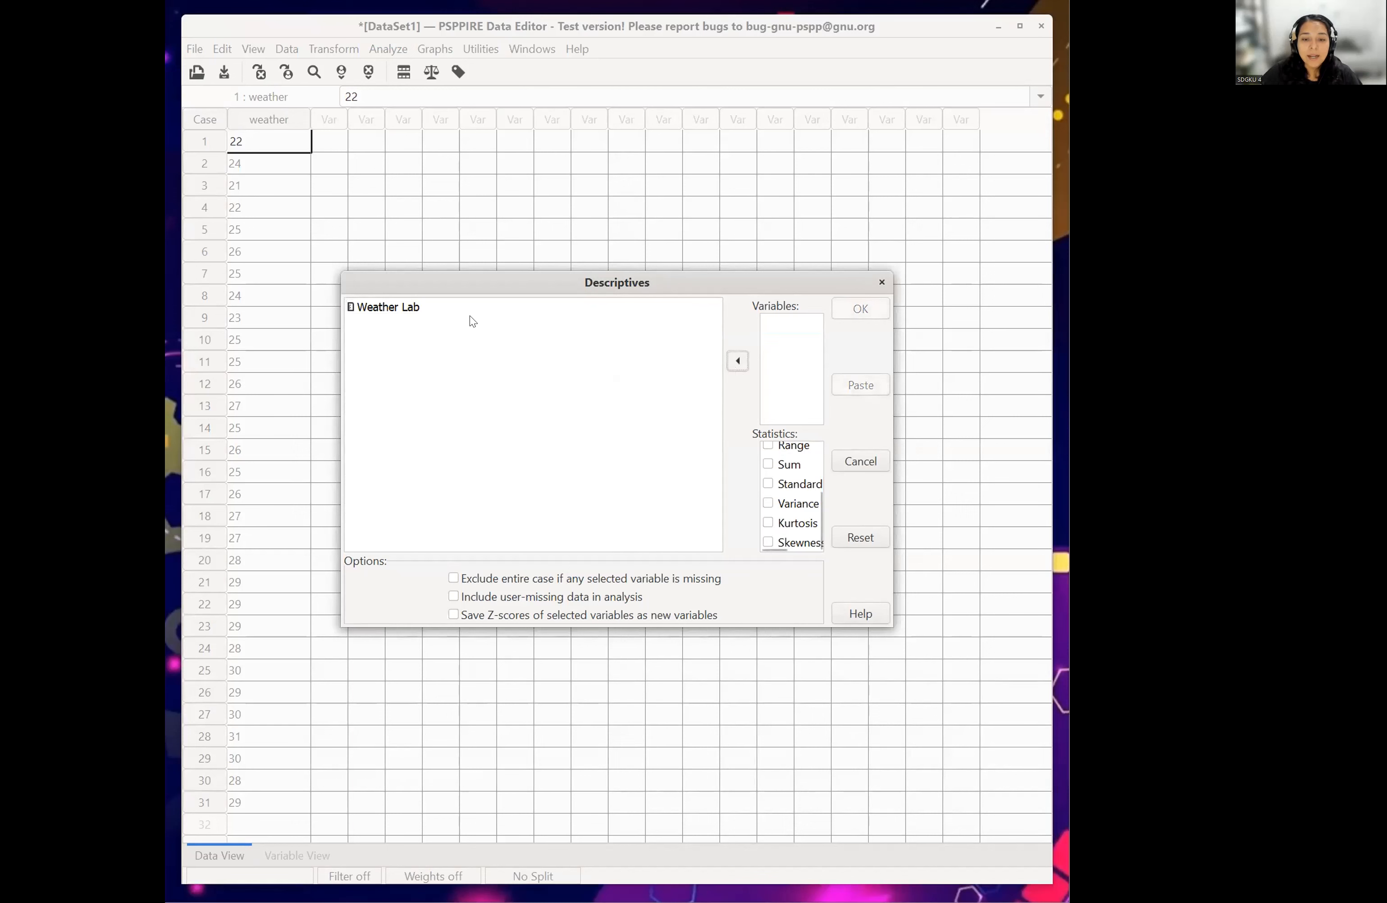
pyautogui.click(381, 310)
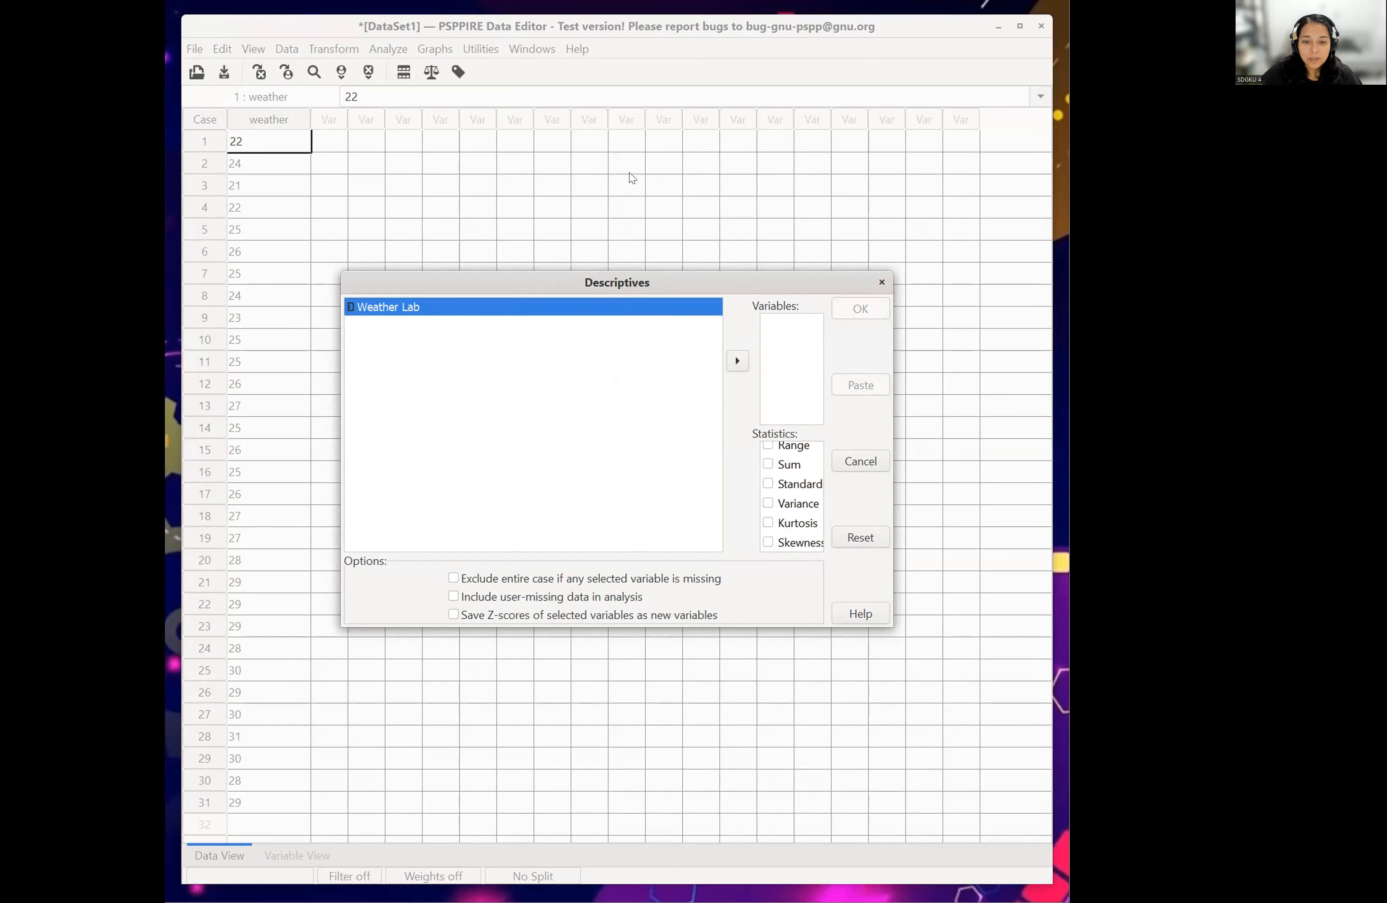
pyautogui.hotkey('alt', 'Tab')
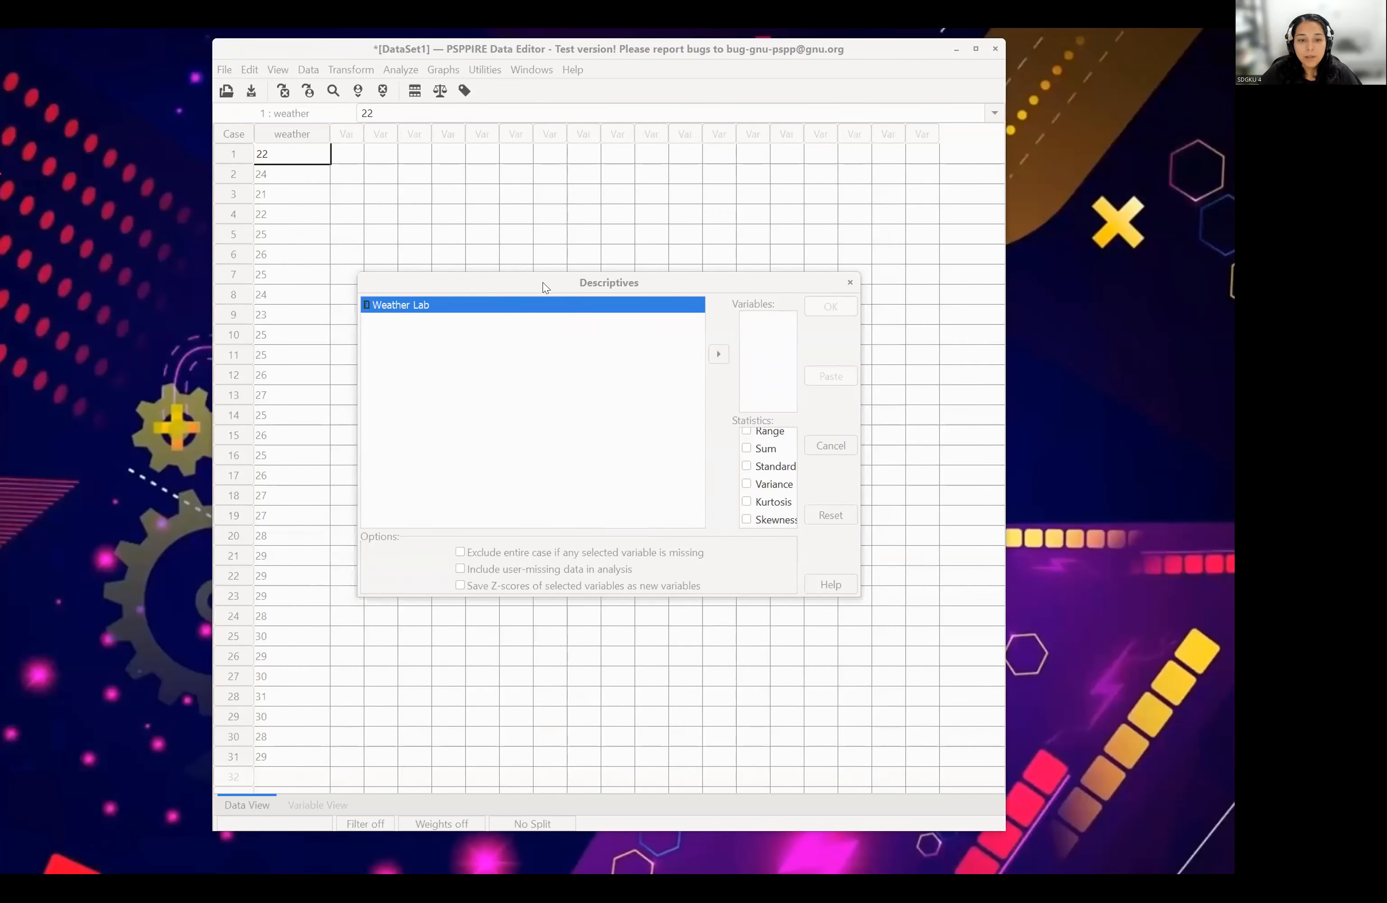
pyautogui.moveTo(400, 282); pyautogui.dragTo(387, 196)
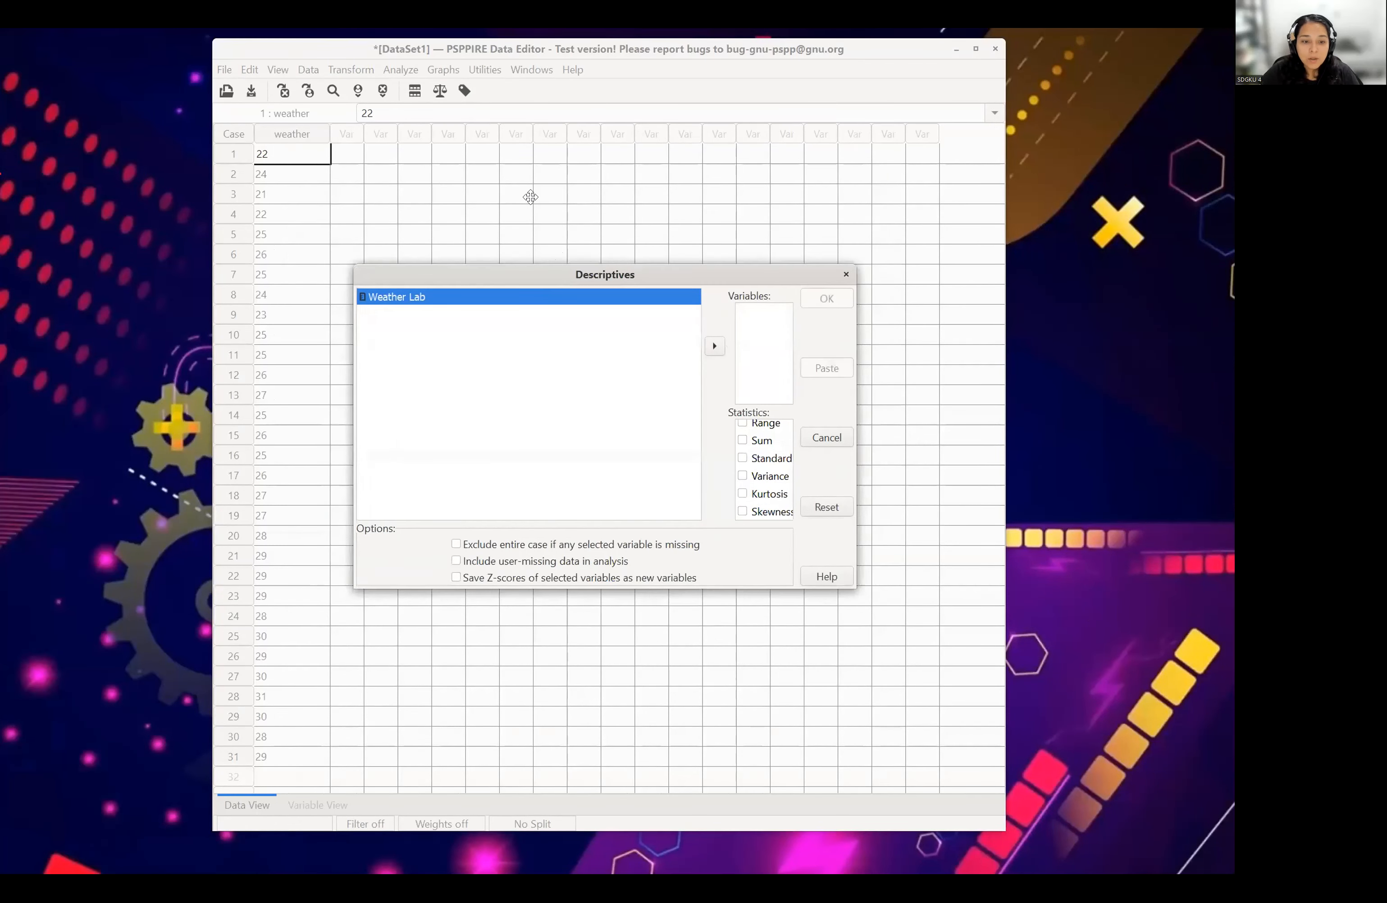
pyautogui.moveTo(530, 197); pyautogui.dragTo(520, 241)
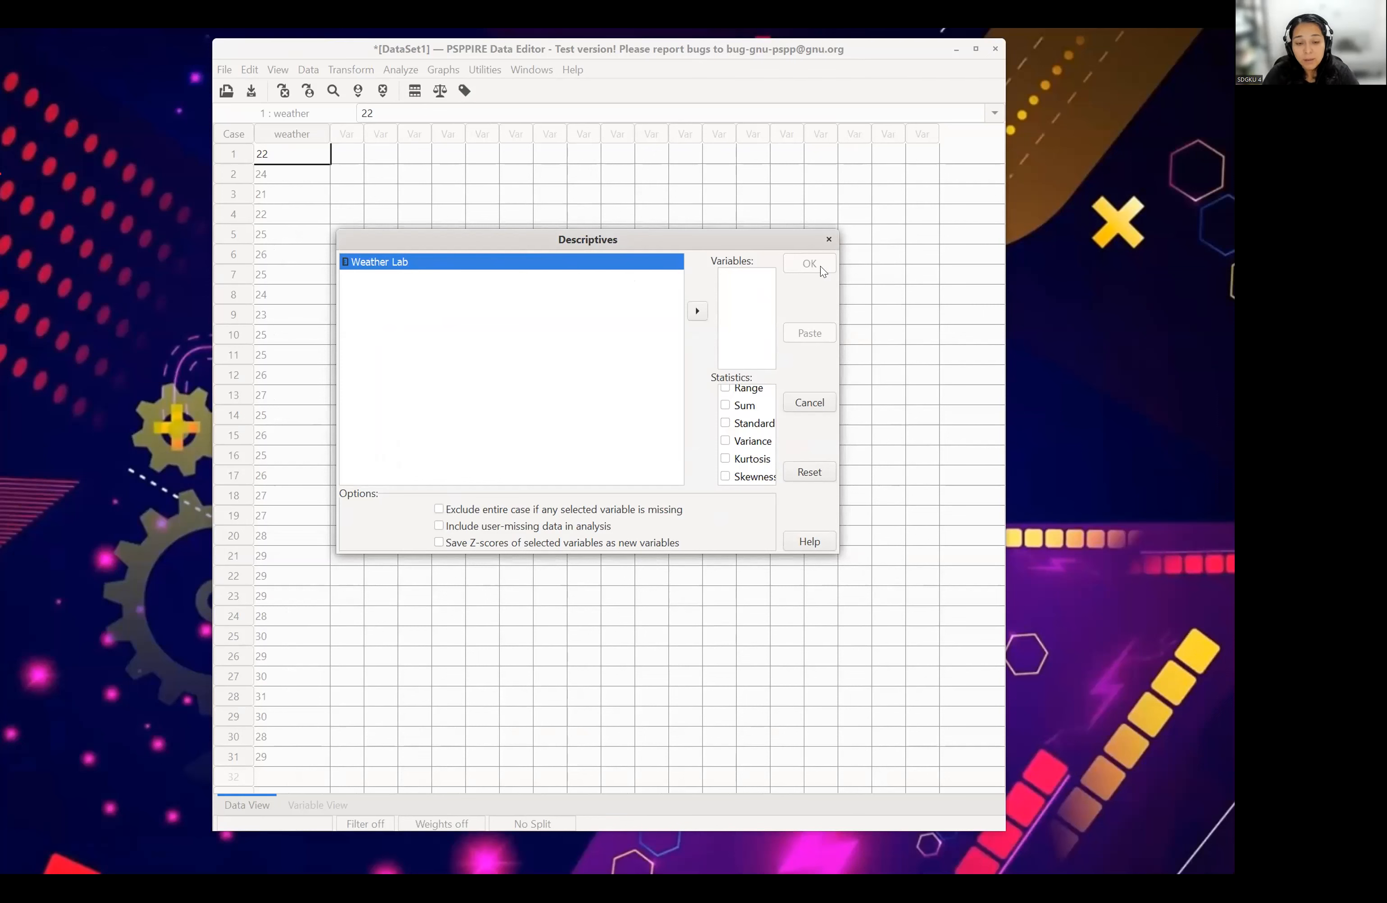
pyautogui.click(698, 311)
# - Try turning off the standard deviation, Minimum and Maximum statistics, and turn all three back on
pyautogui.scroll(5, 756, 434)
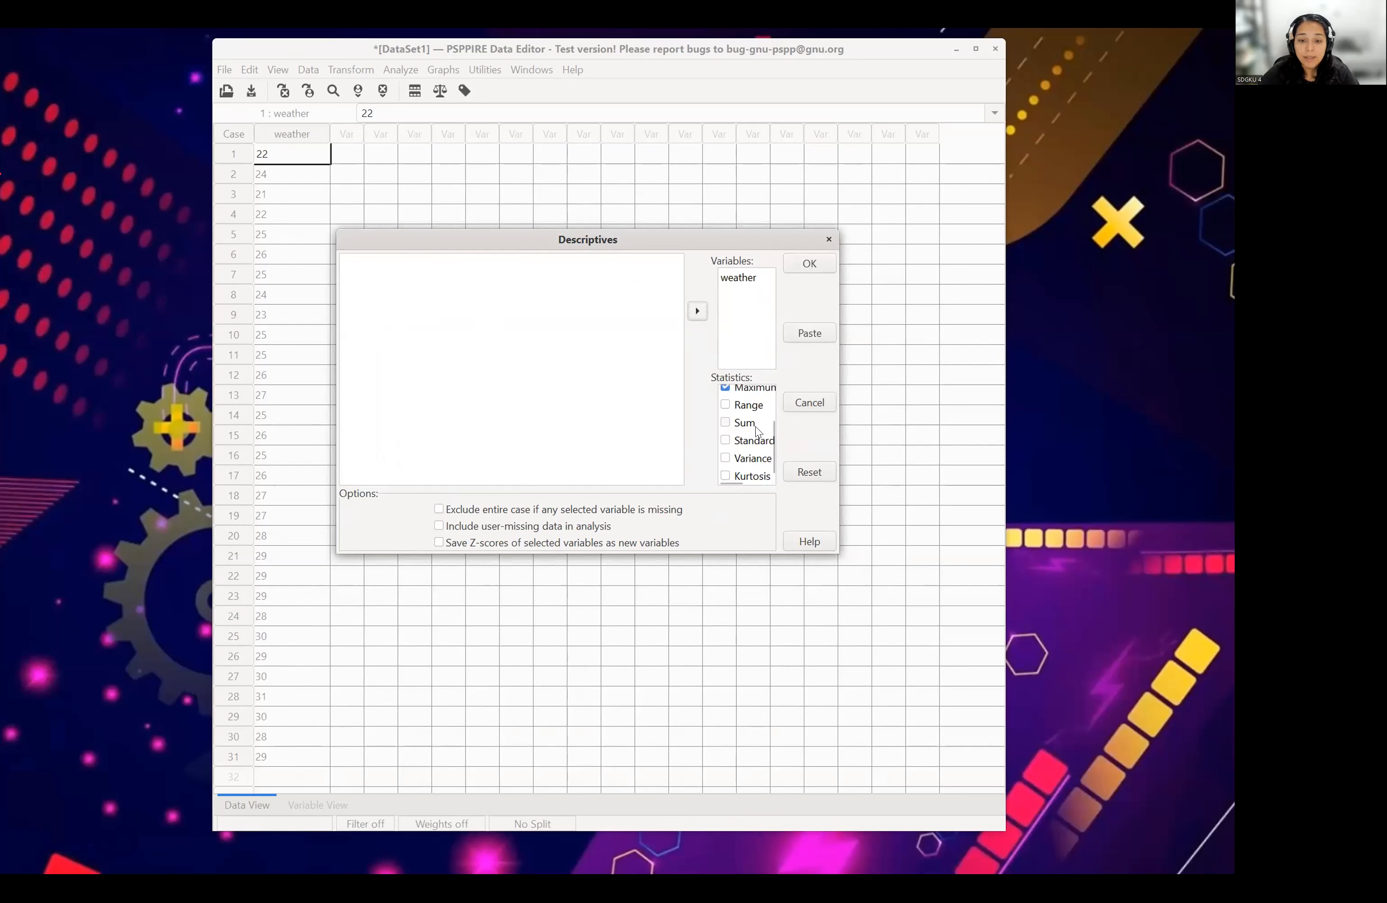
pyautogui.scroll(2, 755, 412)
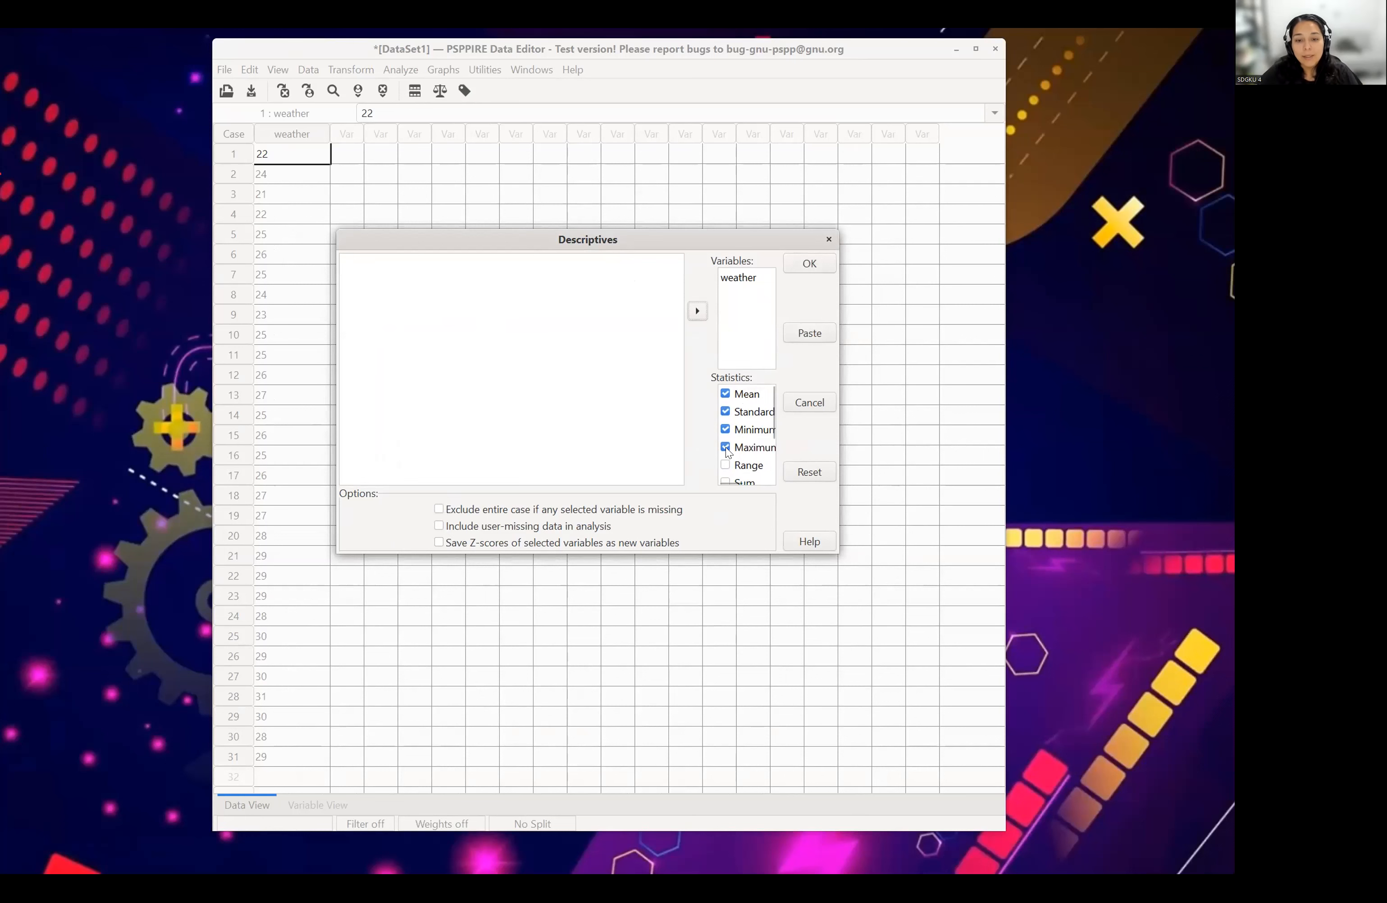
pyautogui.click(726, 412)
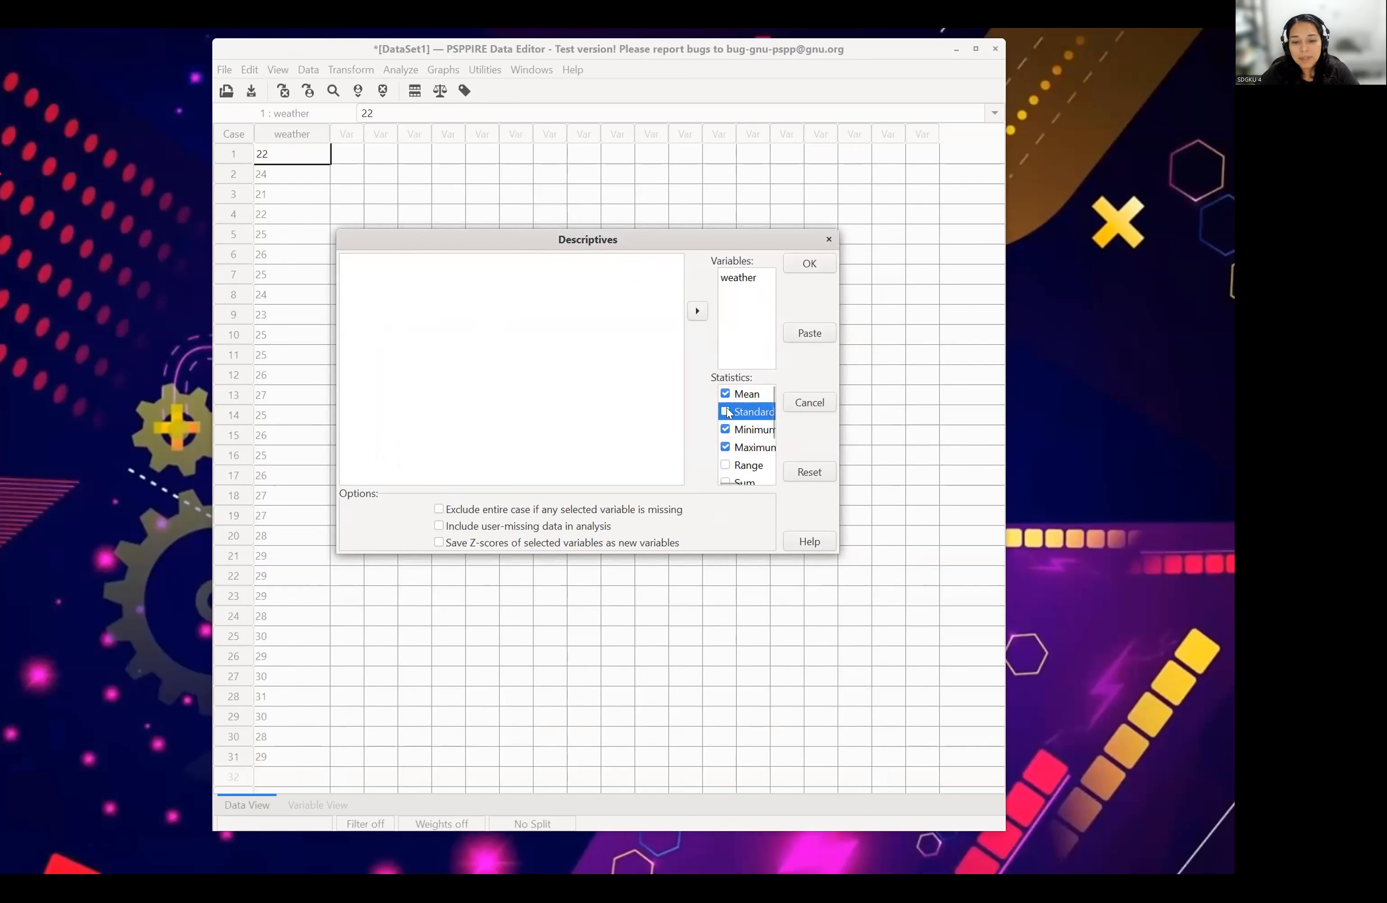
pyautogui.click(726, 430)
pyautogui.click(726, 447)
pyautogui.click(726, 412)
pyautogui.click(727, 430)
pyautogui.click(727, 447)
# - Try adding the standard error to the statistics, compare it with the other options, and deselect it again
pyautogui.scroll(-2, 730, 450)
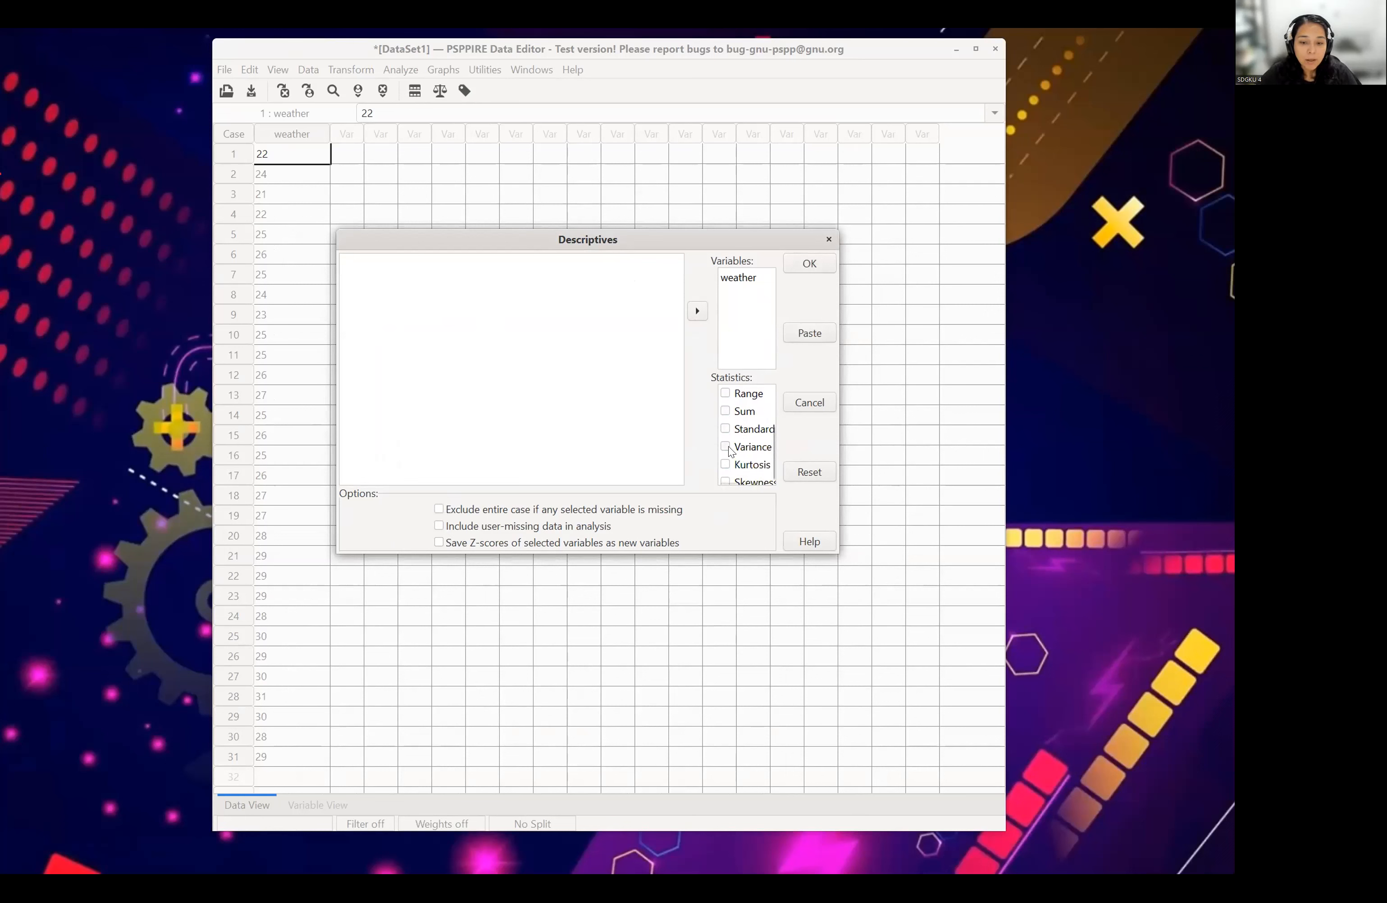
pyautogui.click(727, 425)
pyautogui.scroll(1, 733, 425)
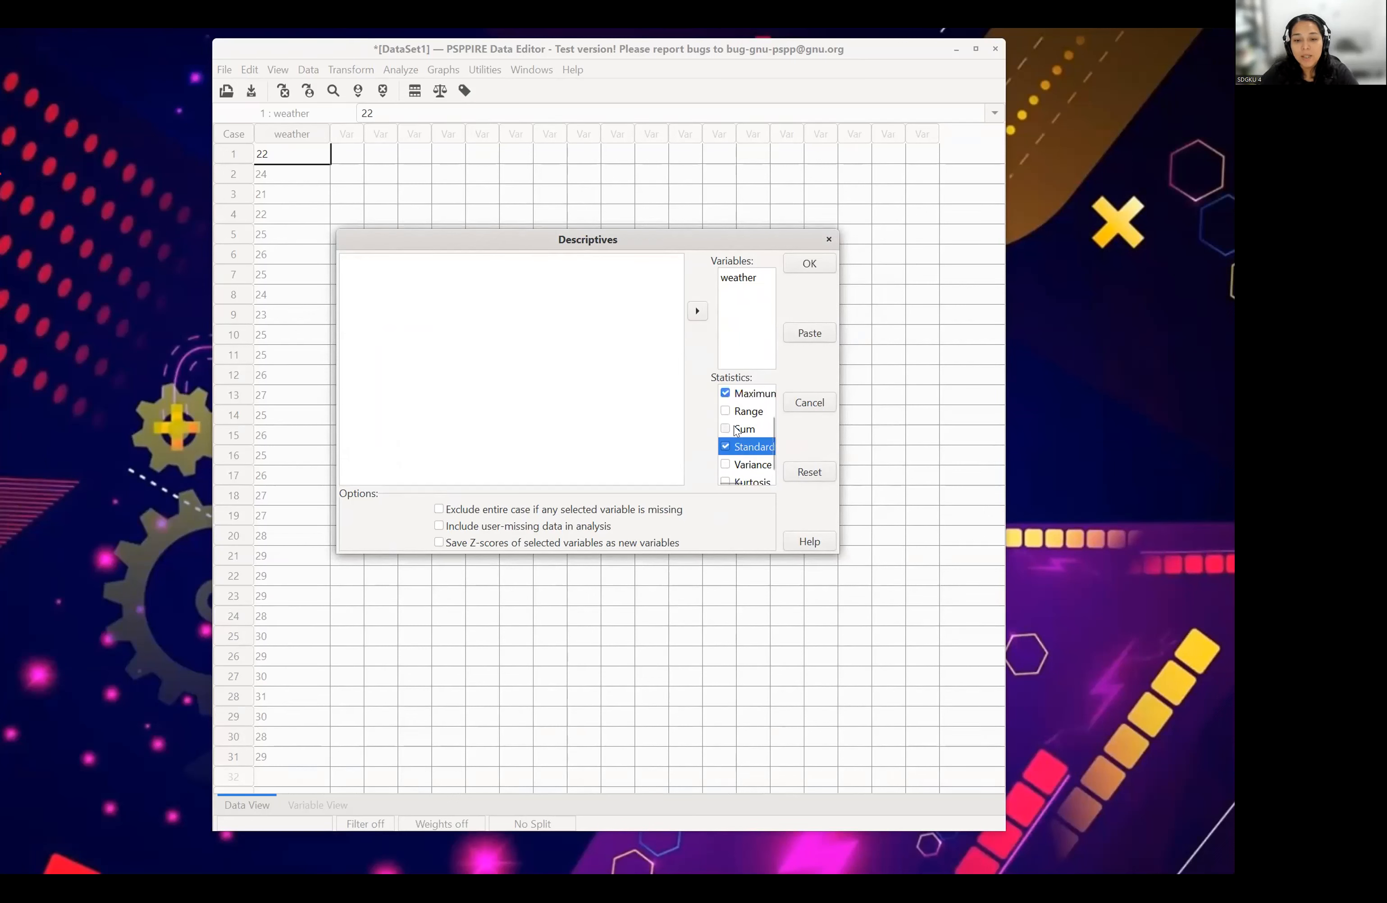
pyautogui.scroll(2, 735, 430)
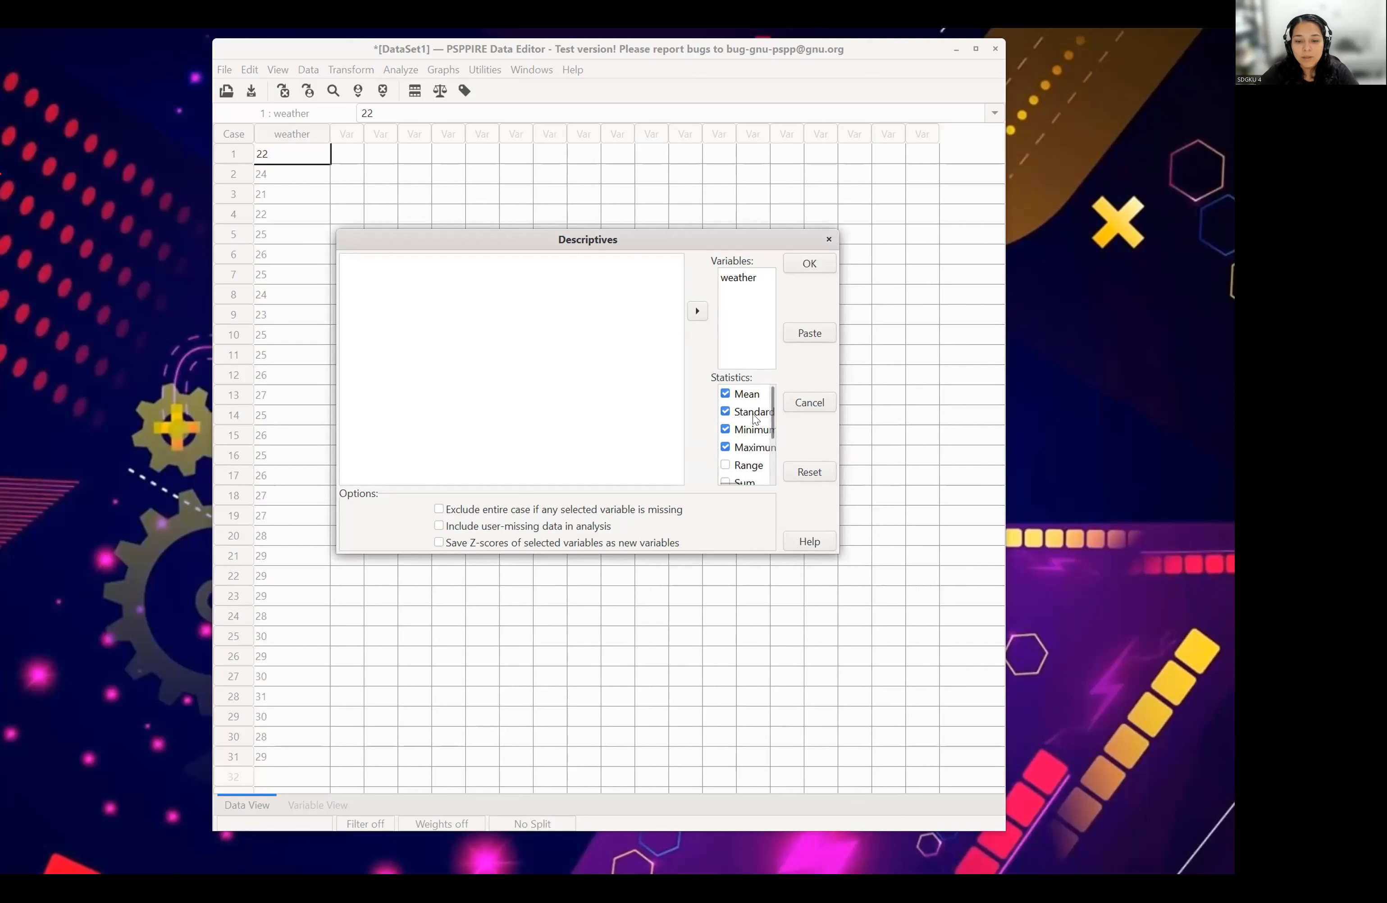
pyautogui.scroll(-3, 753, 428)
pyautogui.click(752, 446)
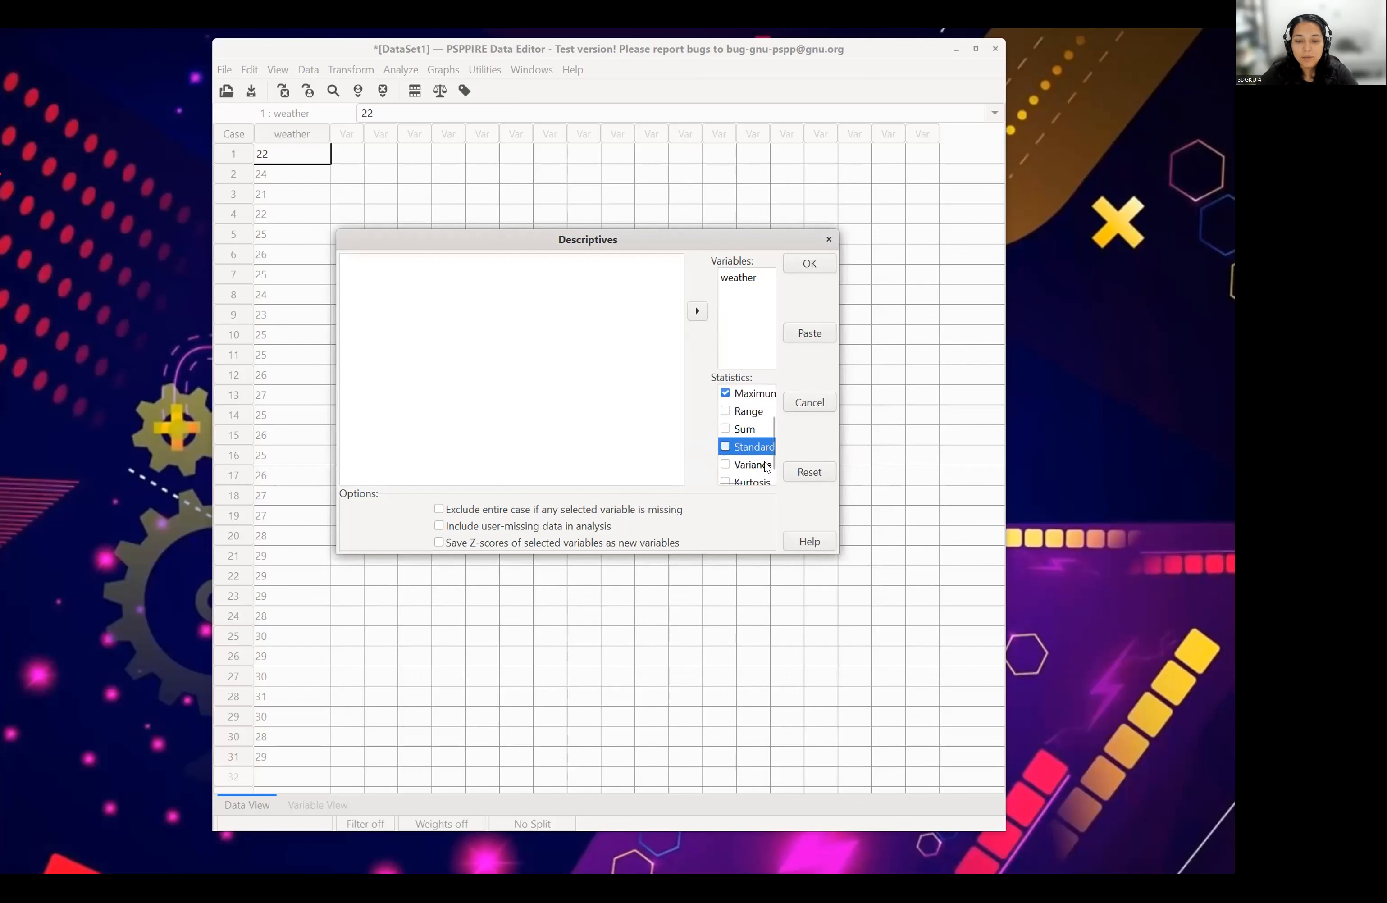
pyautogui.scroll(-1, 762, 463)
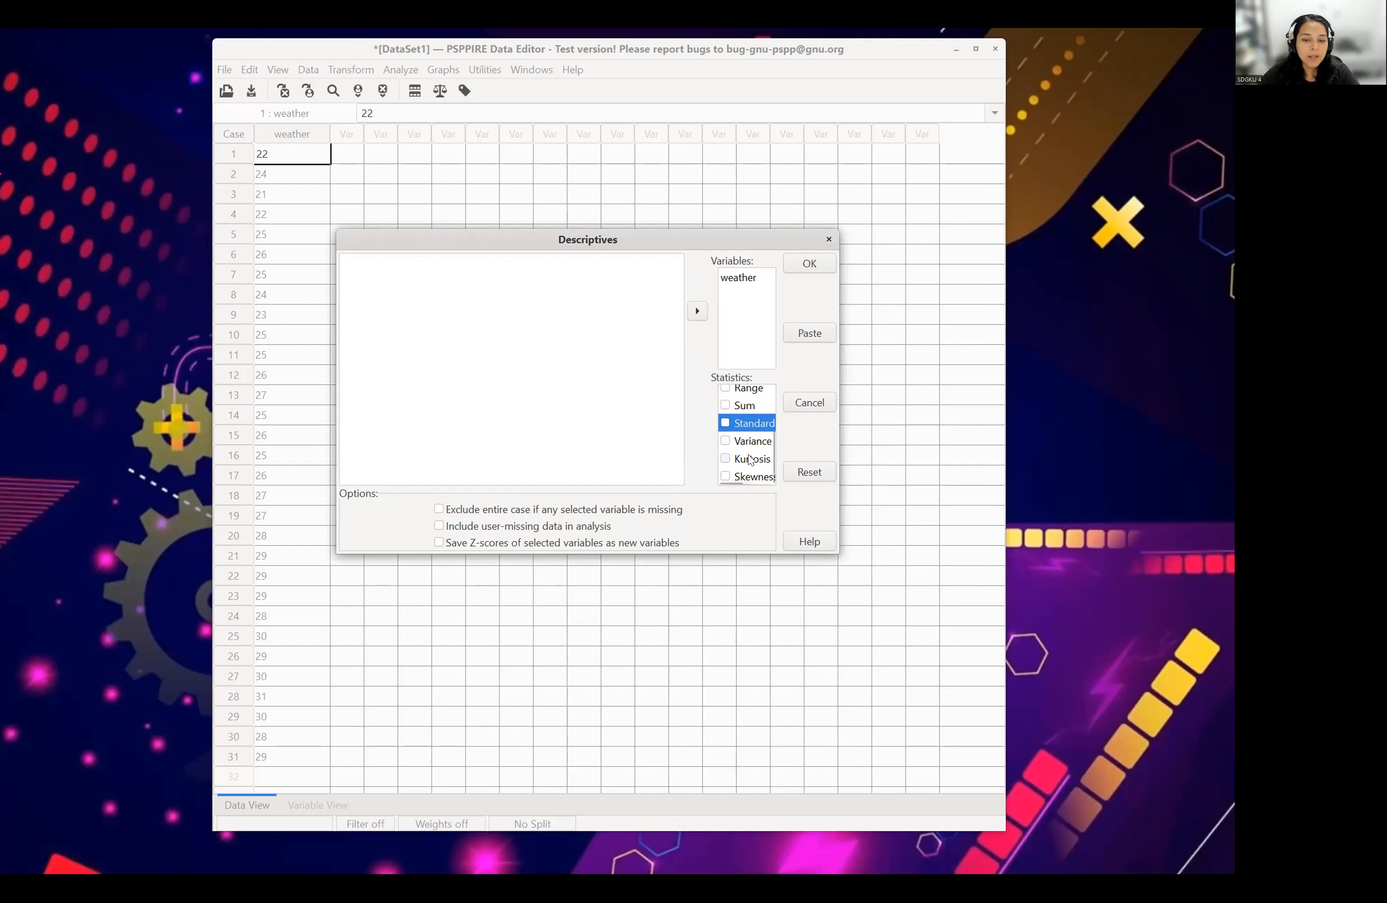
# - Run the Descriptives analysis on weather and expand its Descriptives entry in the Output Viewer
pyautogui.click(800, 265)
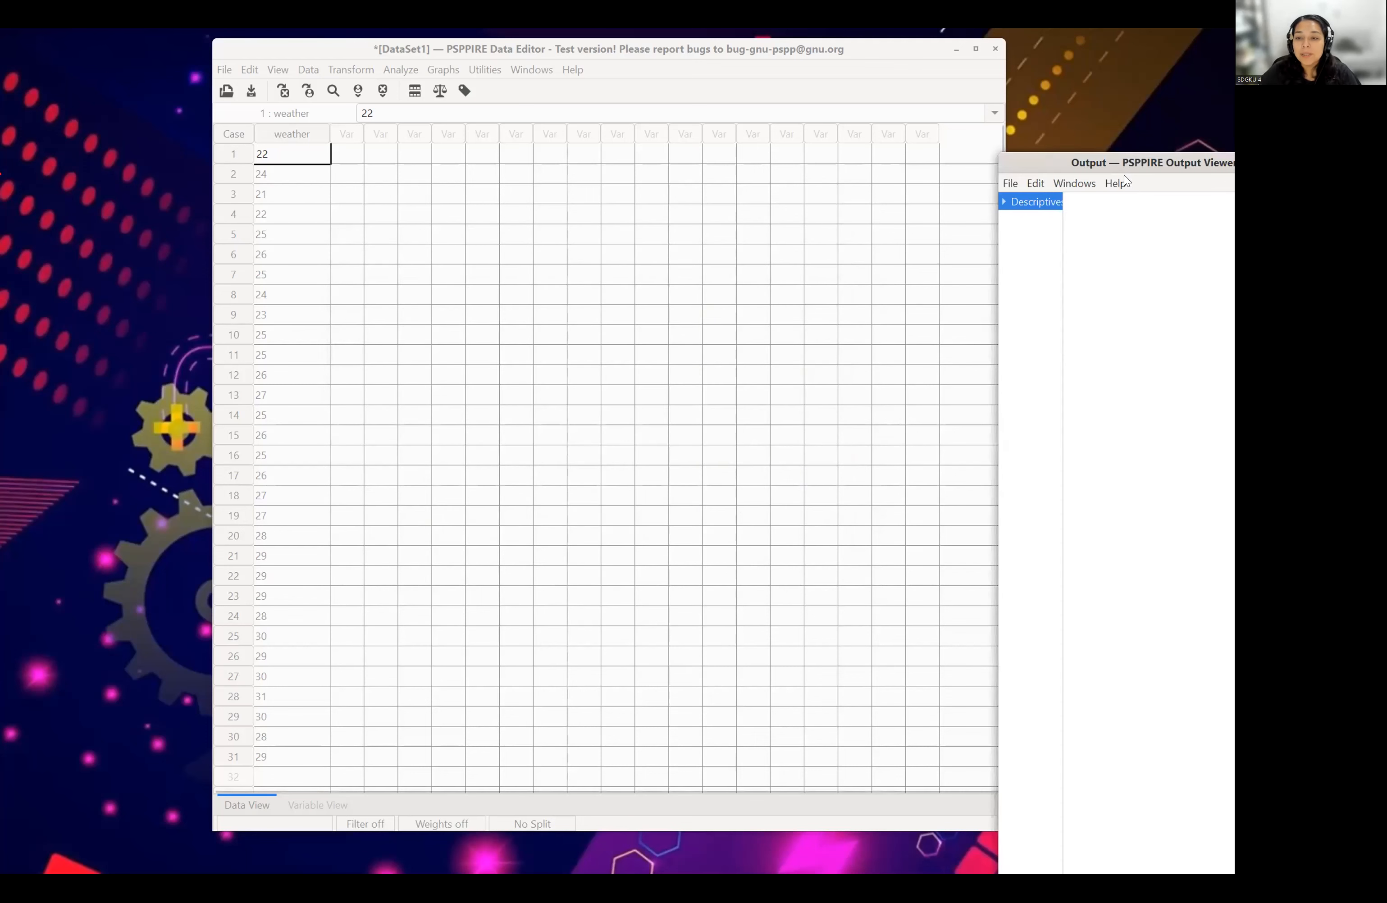
pyautogui.moveTo(1058, 160); pyautogui.dragTo(392, 80)
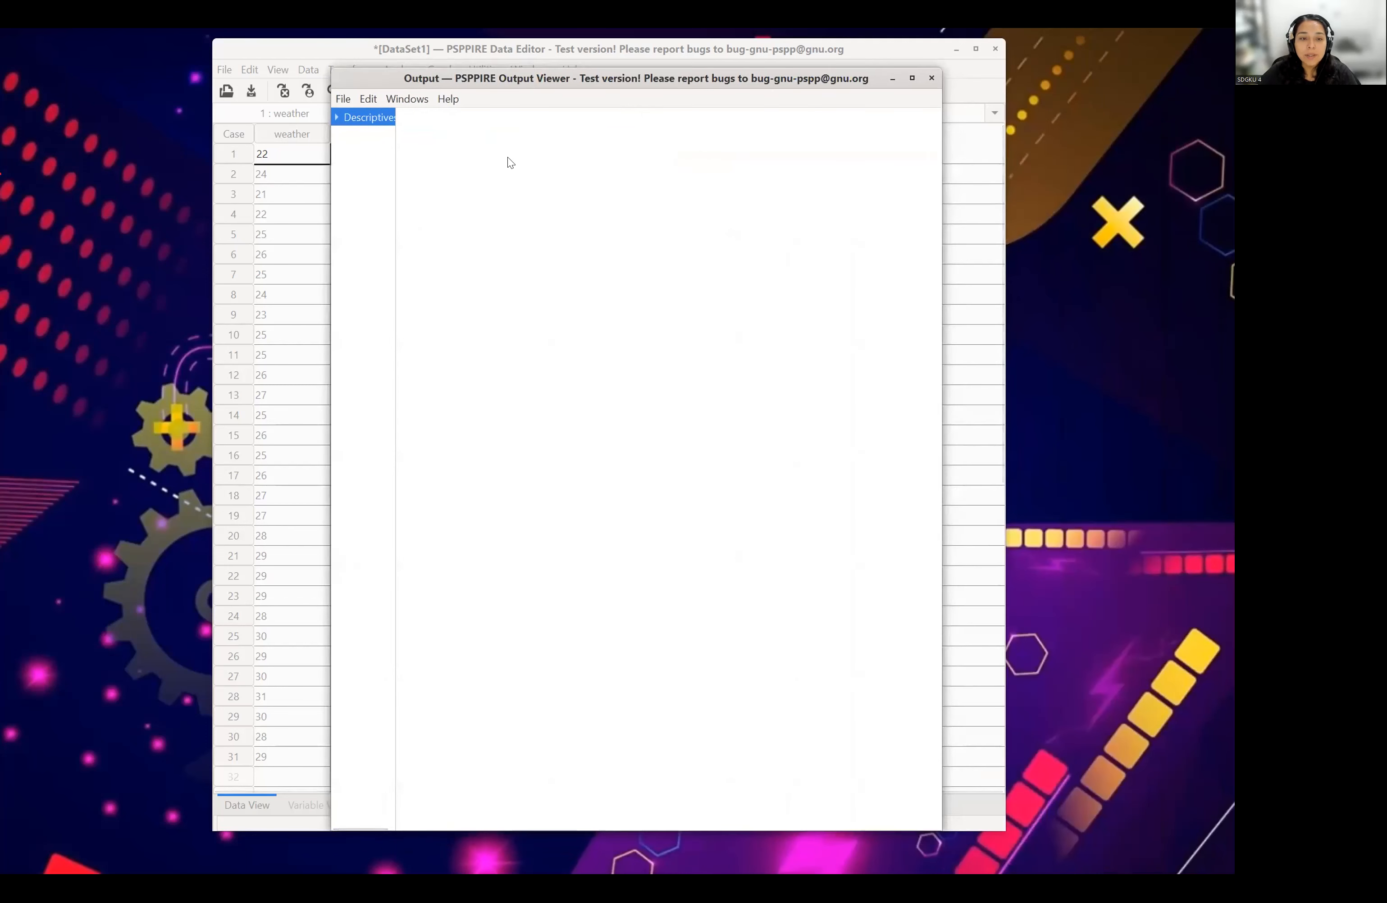
pyautogui.click(338, 117)
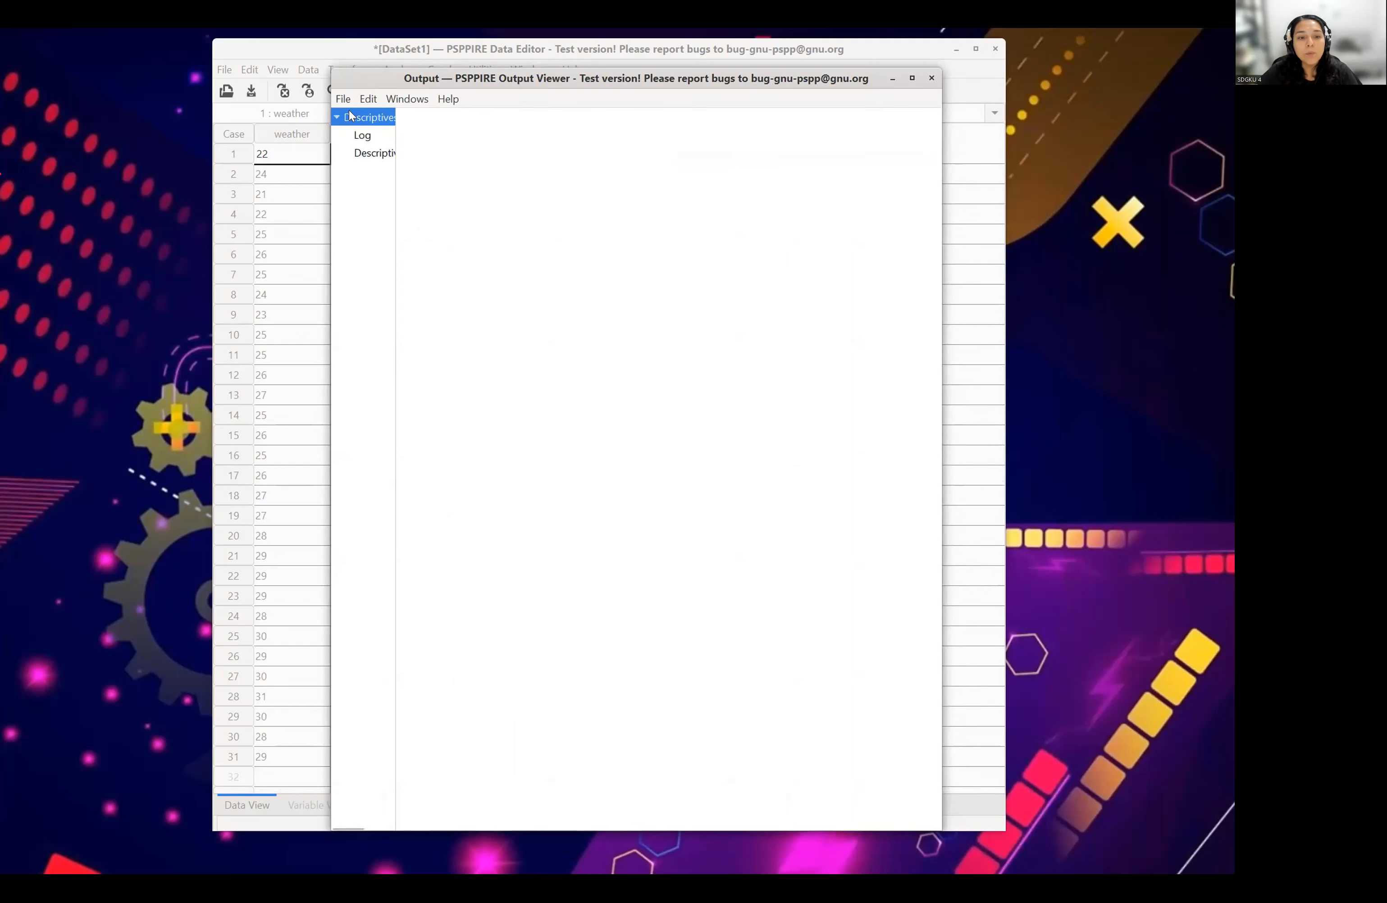
pyautogui.click(378, 153)
pyautogui.click(361, 116)
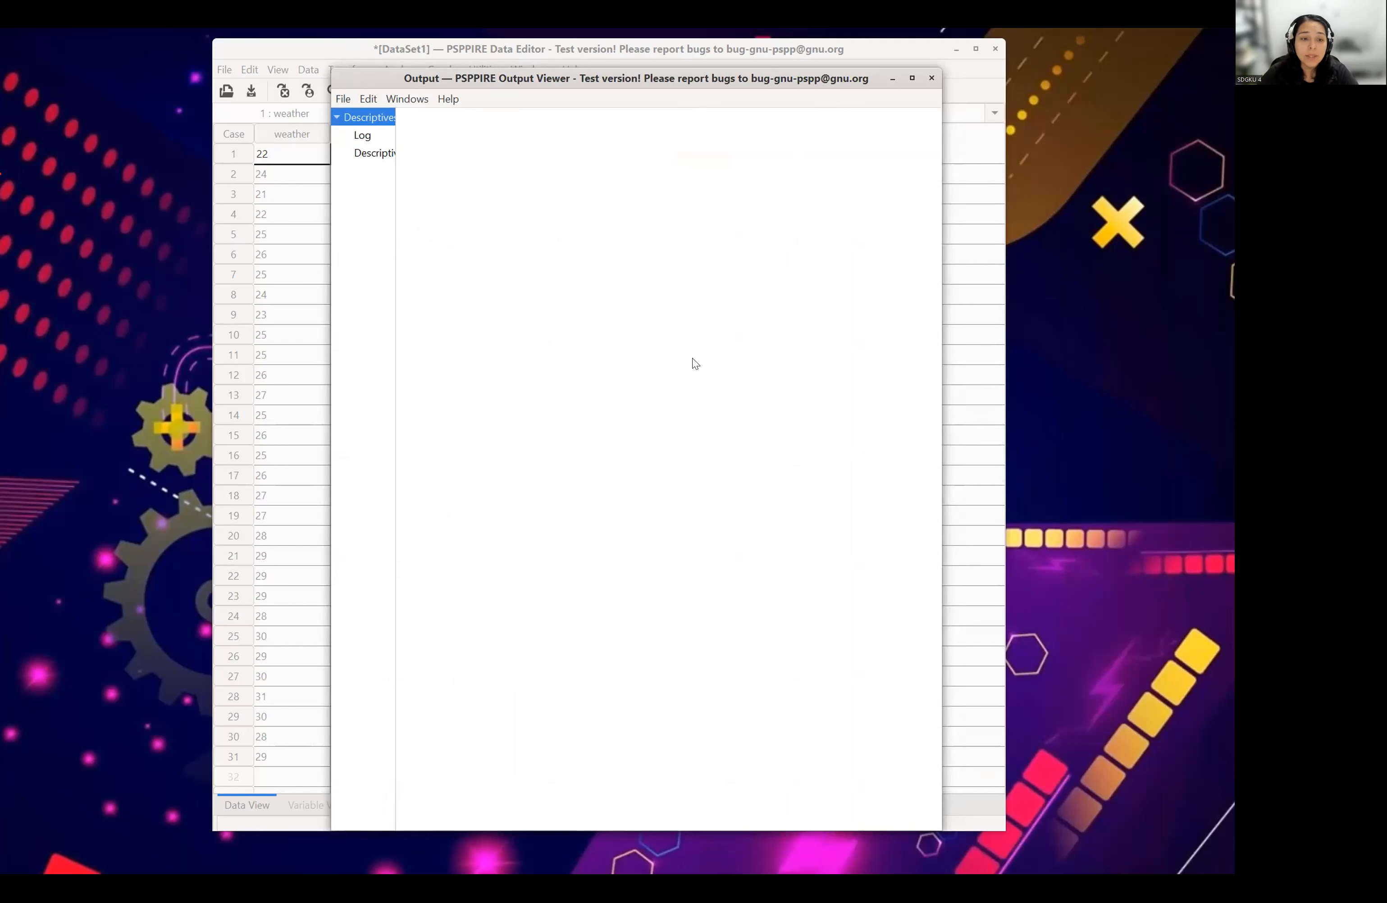
pyautogui.moveTo(572, 89); pyautogui.dragTo(644, 183)
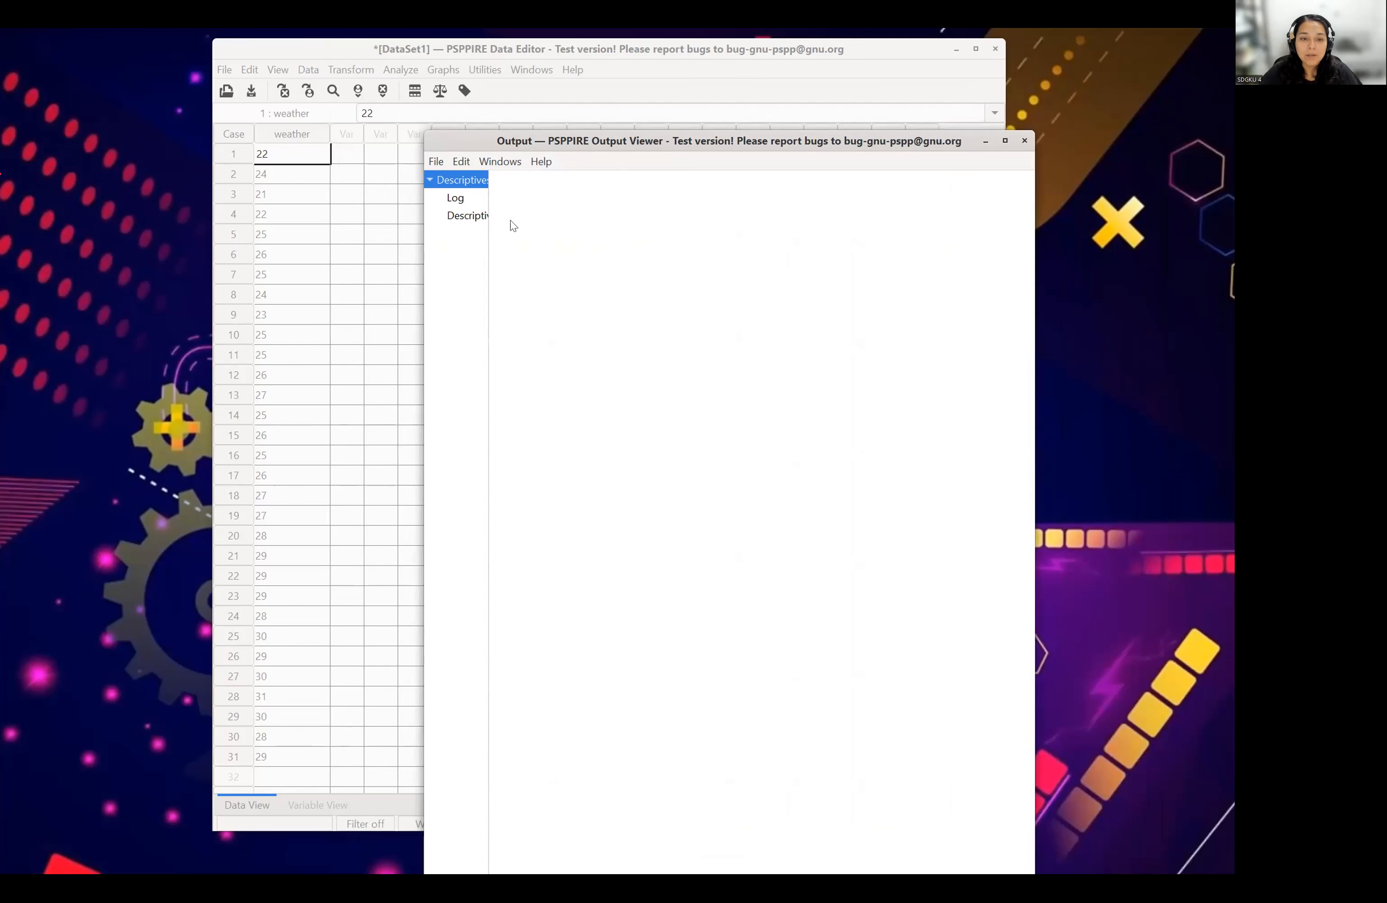
# - Return to the Data Editor and rerun Descriptives on weather with Mean, standard deviation, Minimum and Maximum
pyautogui.click(509, 97)
pyautogui.click(396, 71)
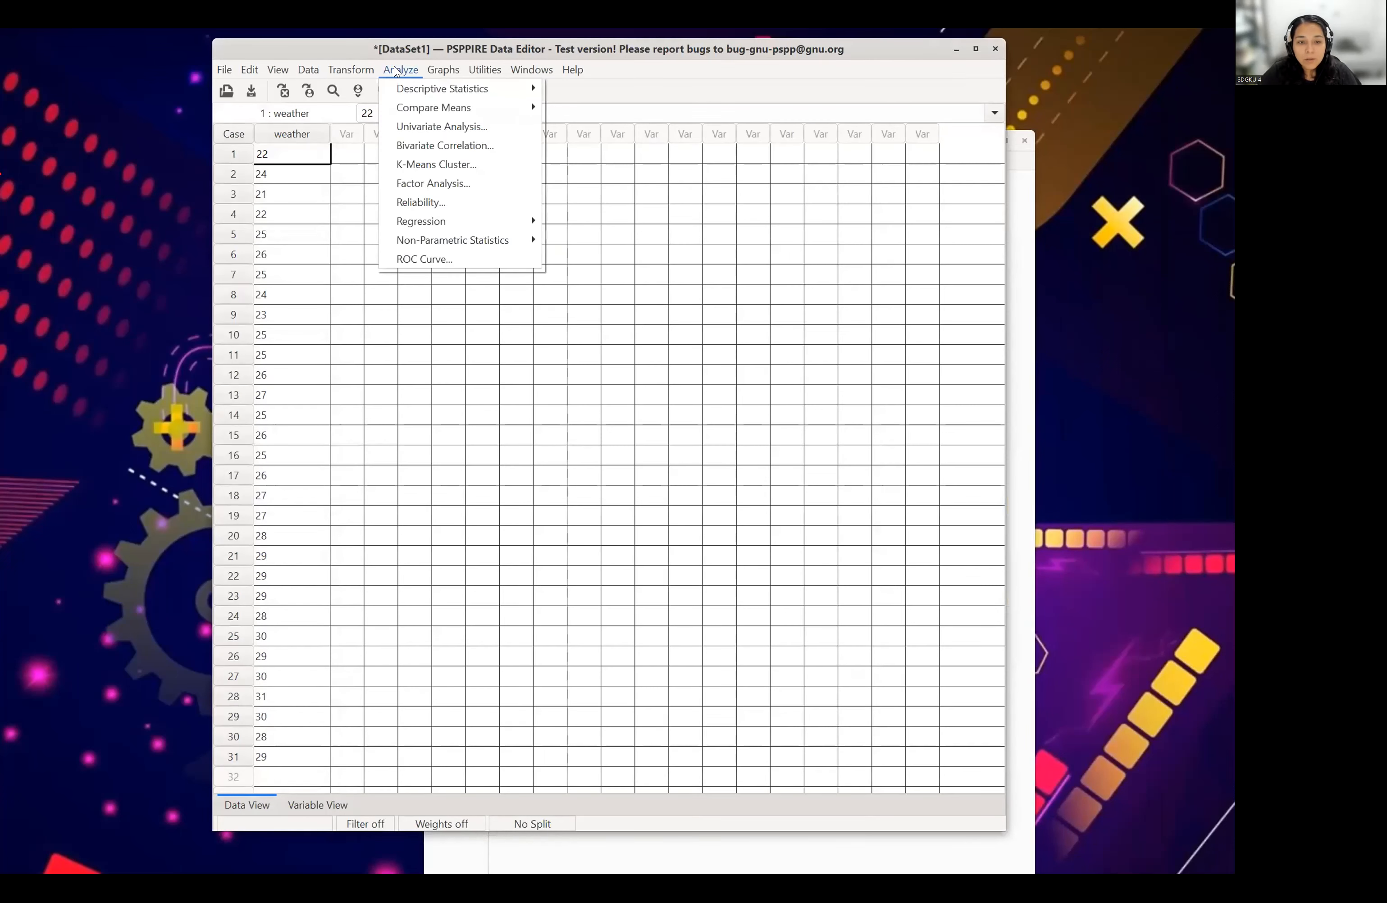
pyautogui.moveTo(463, 91)
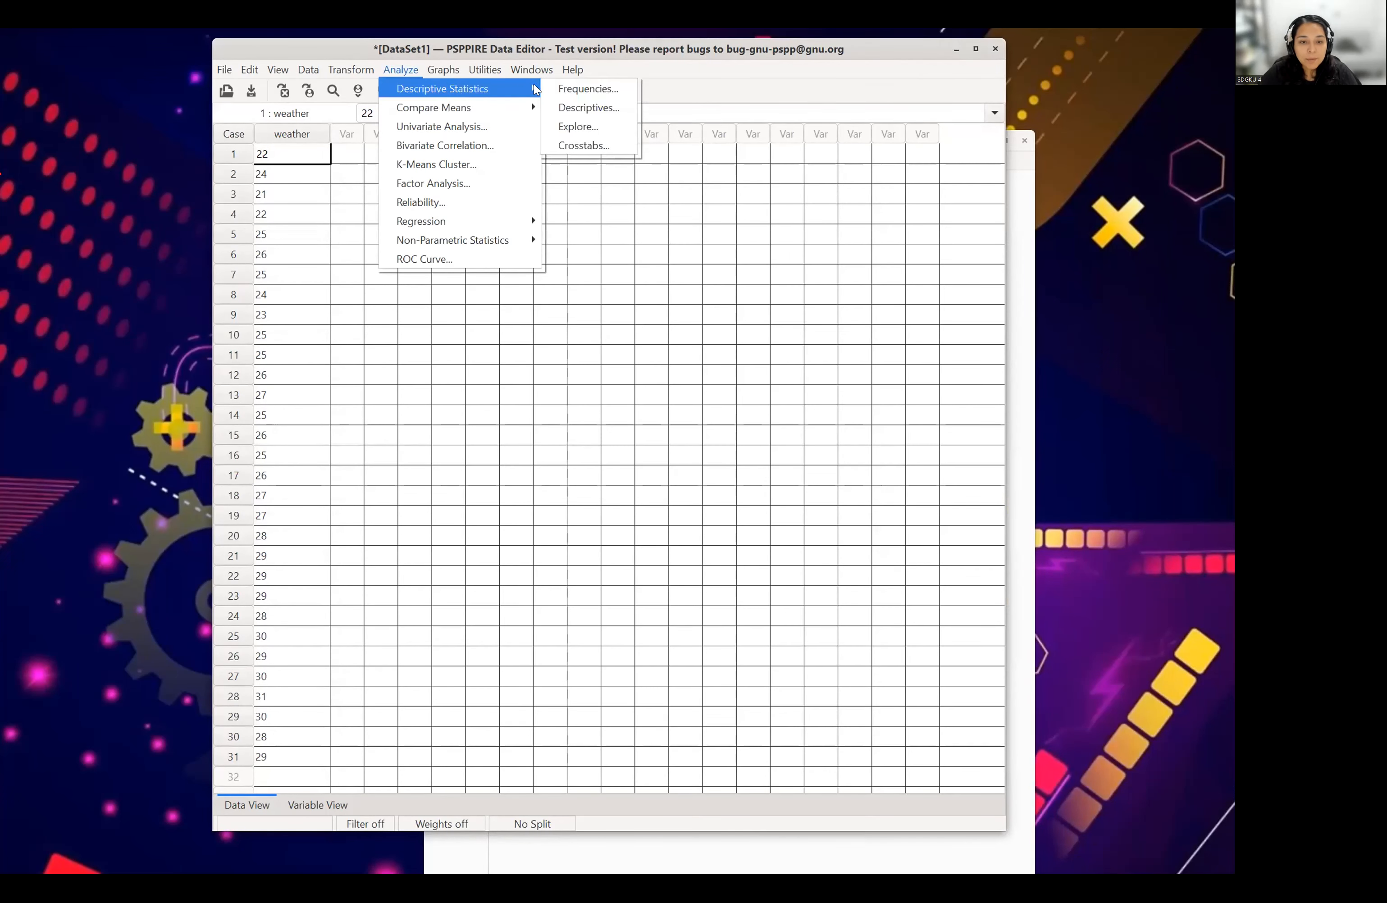
pyautogui.click(588, 108)
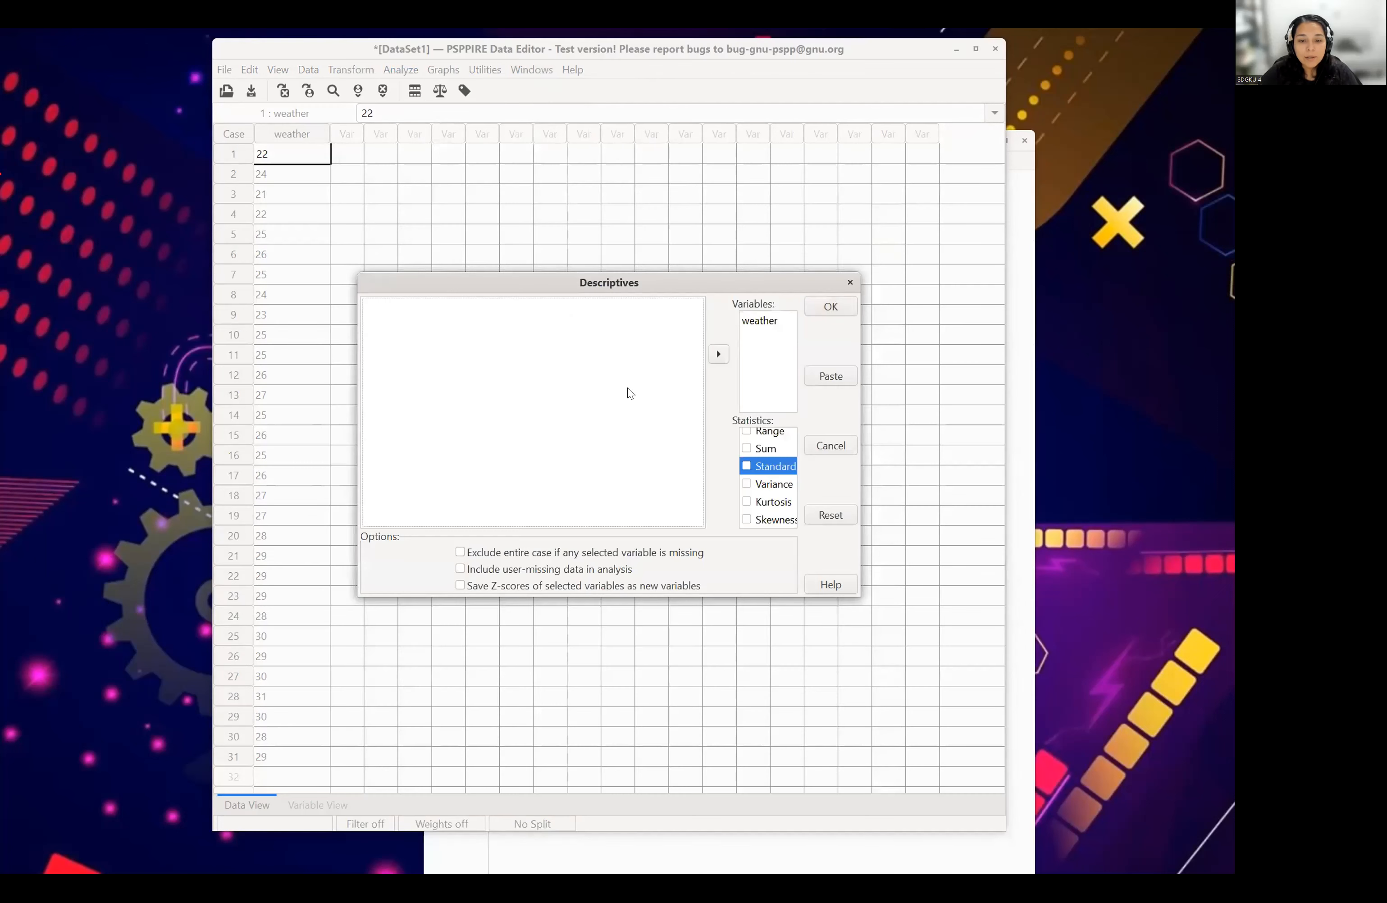
pyautogui.click(746, 466)
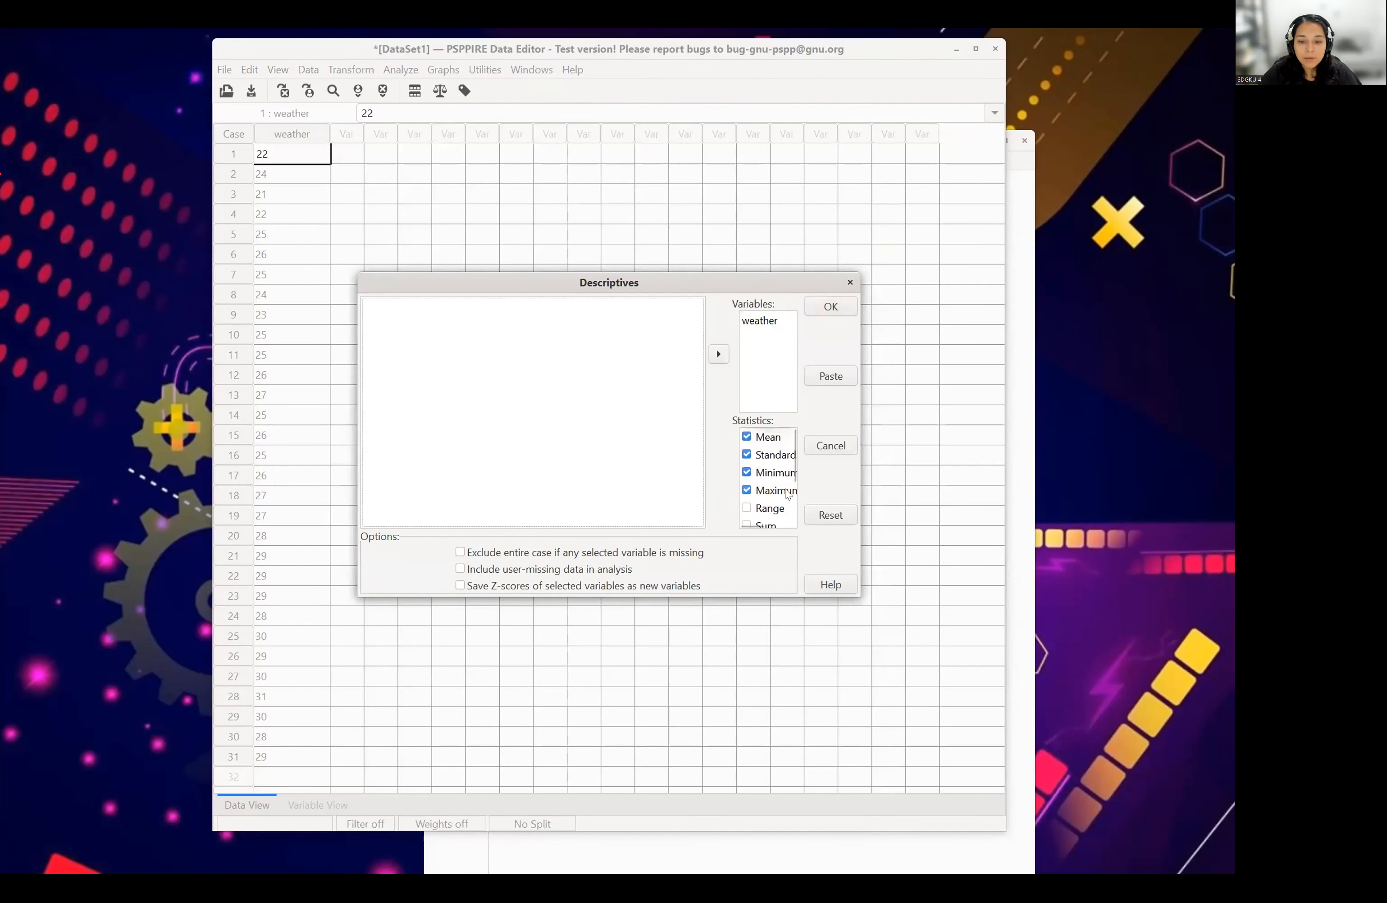
pyautogui.click(772, 323)
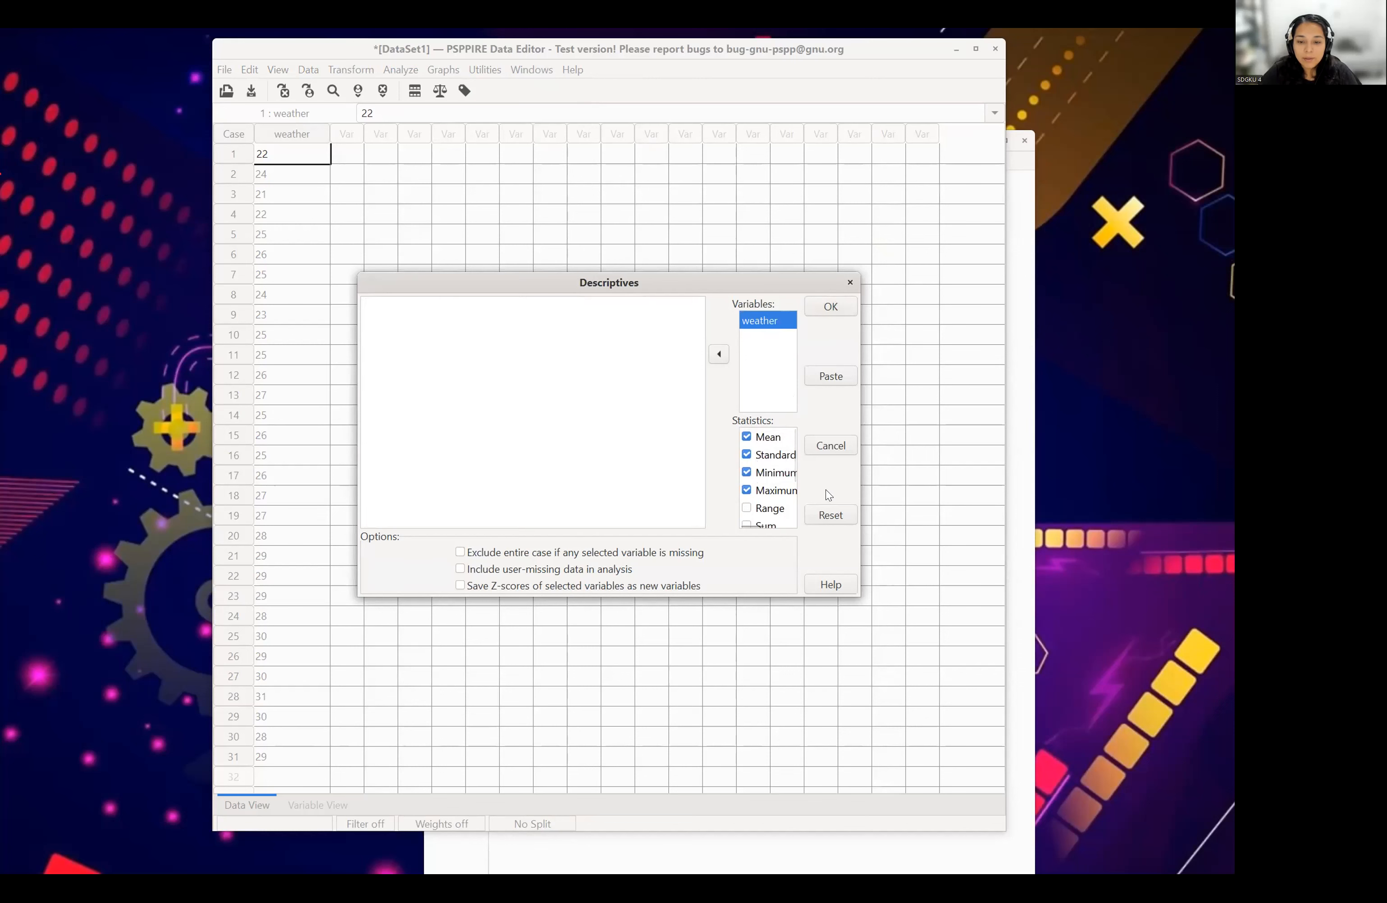
pyautogui.click(827, 309)
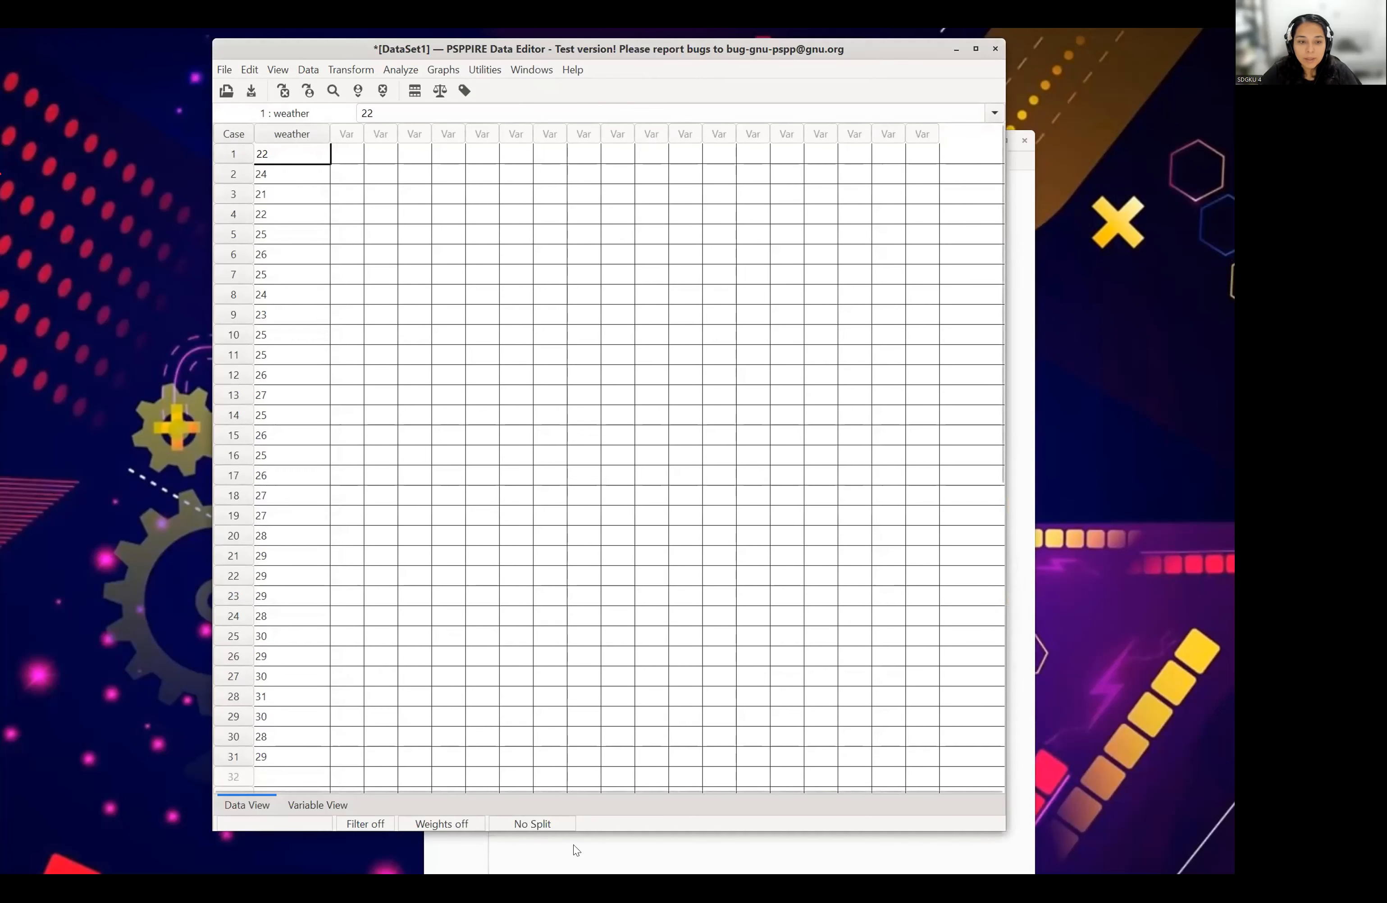
# - Examine the Descriptive Statistics tables in the Output Viewer and close the viewer
pyautogui.click(694, 860)
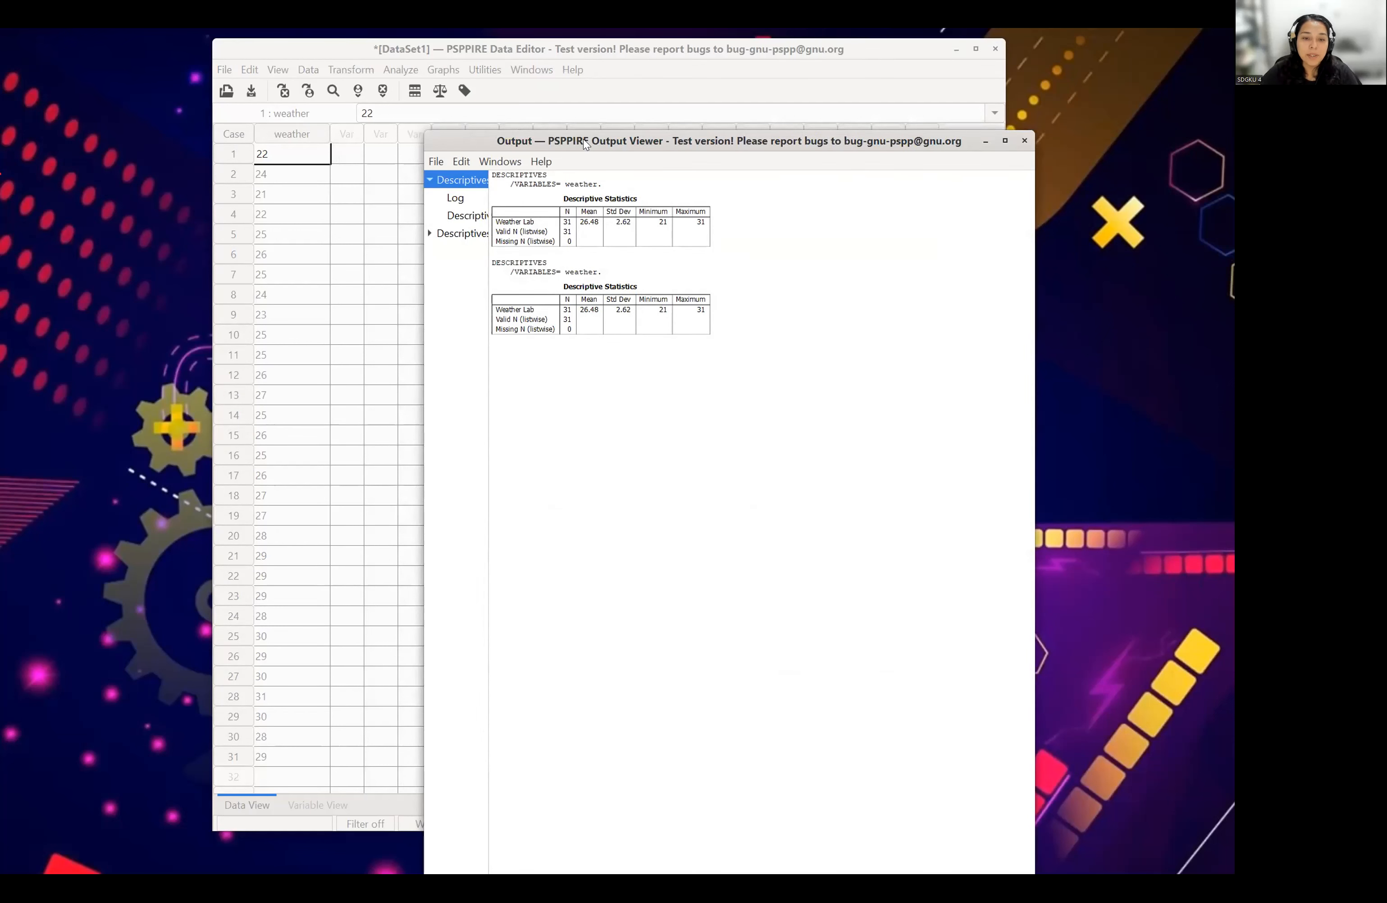
pyautogui.moveTo(460, 143); pyautogui.dragTo(431, 82)
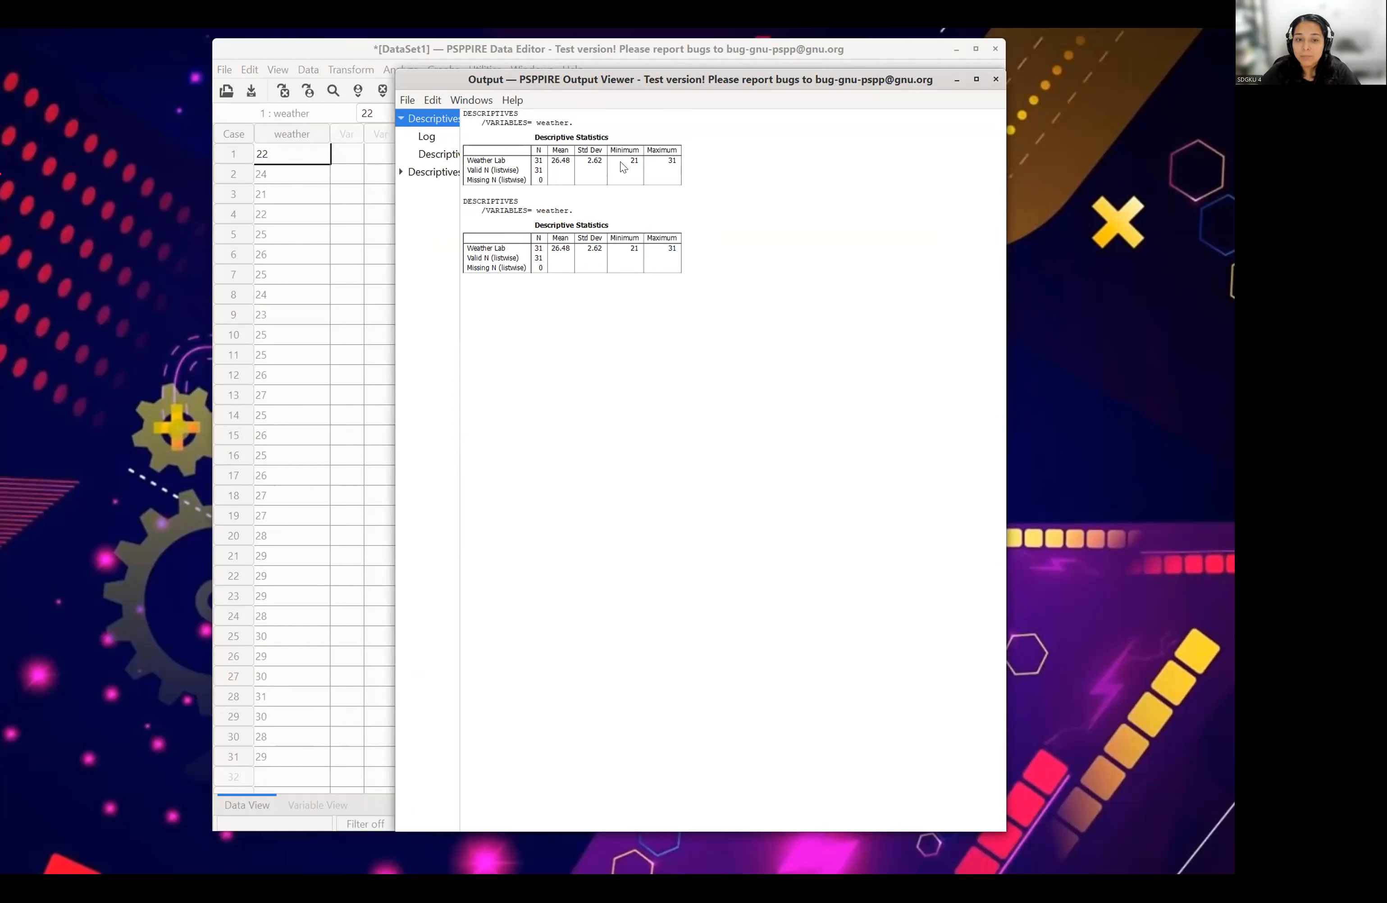
pyautogui.click(995, 80)
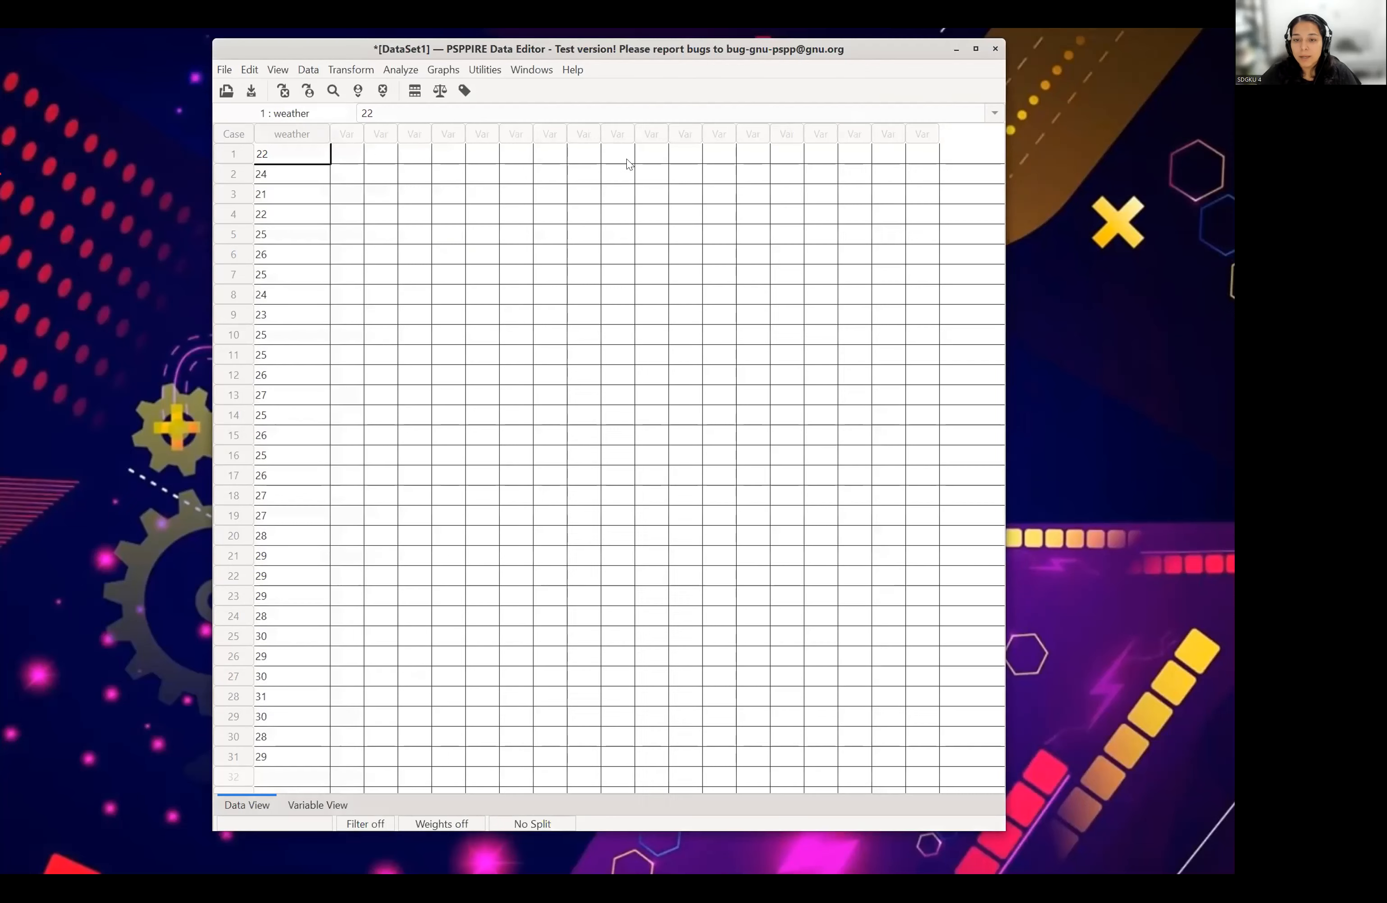
# - Set up a Frequencies analysis with frequency tables always displayed and ordered by ascending value
pyautogui.click(441, 70)
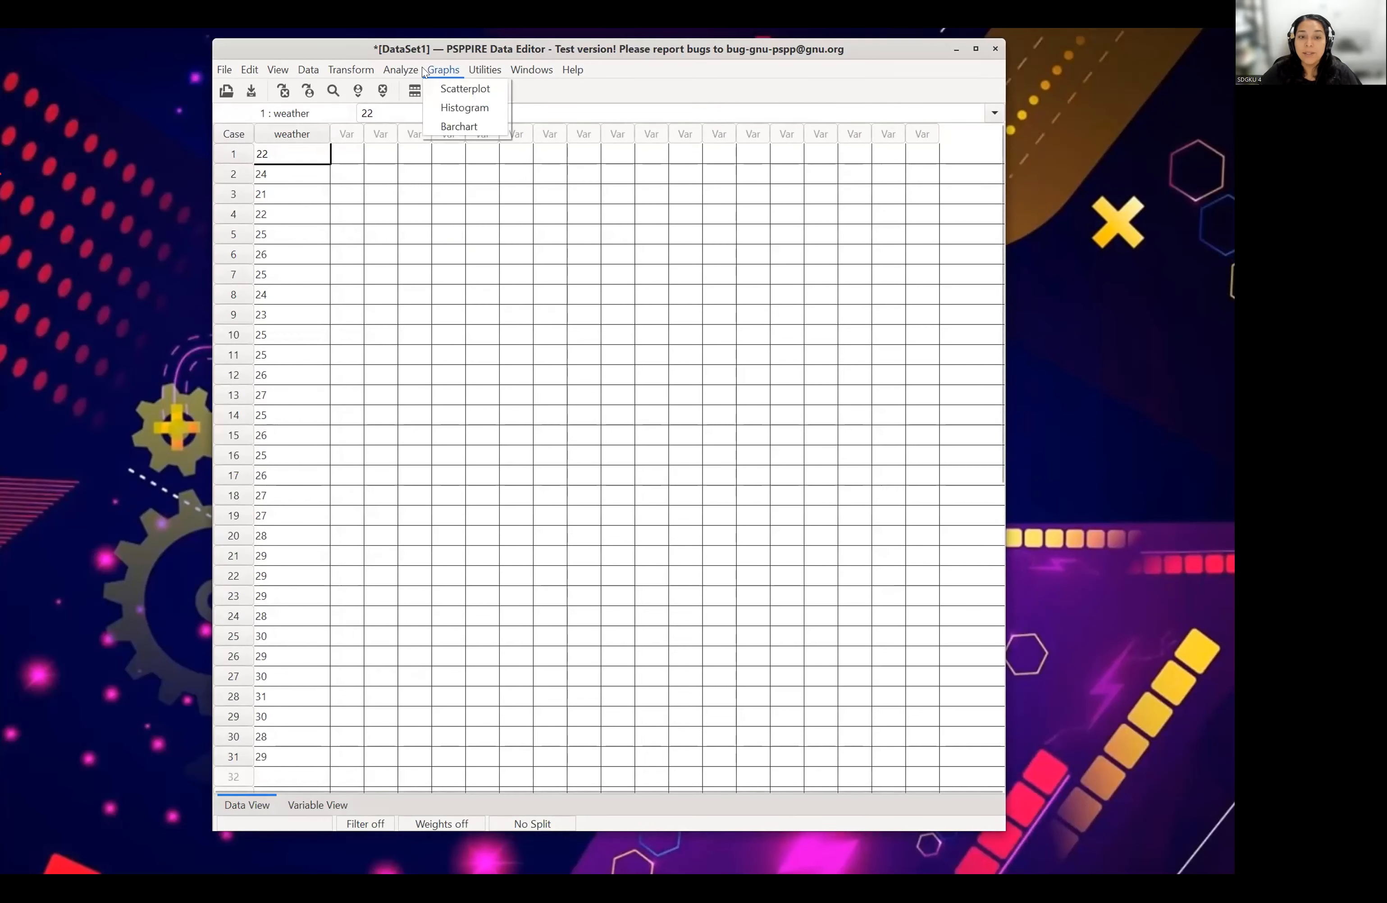
pyautogui.moveTo(403, 68)
pyautogui.moveTo(439, 91)
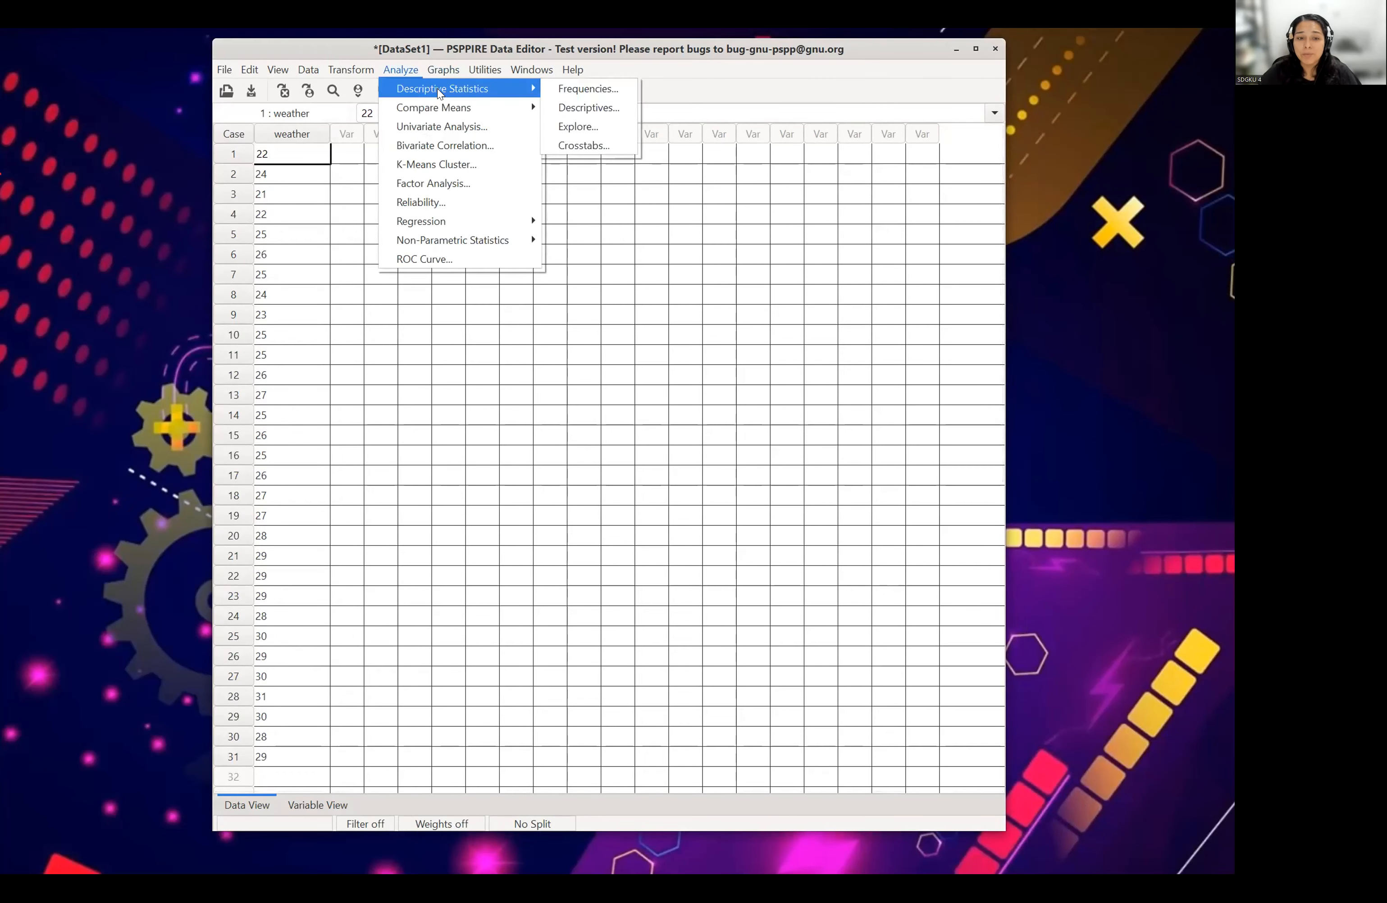
pyautogui.click(588, 88)
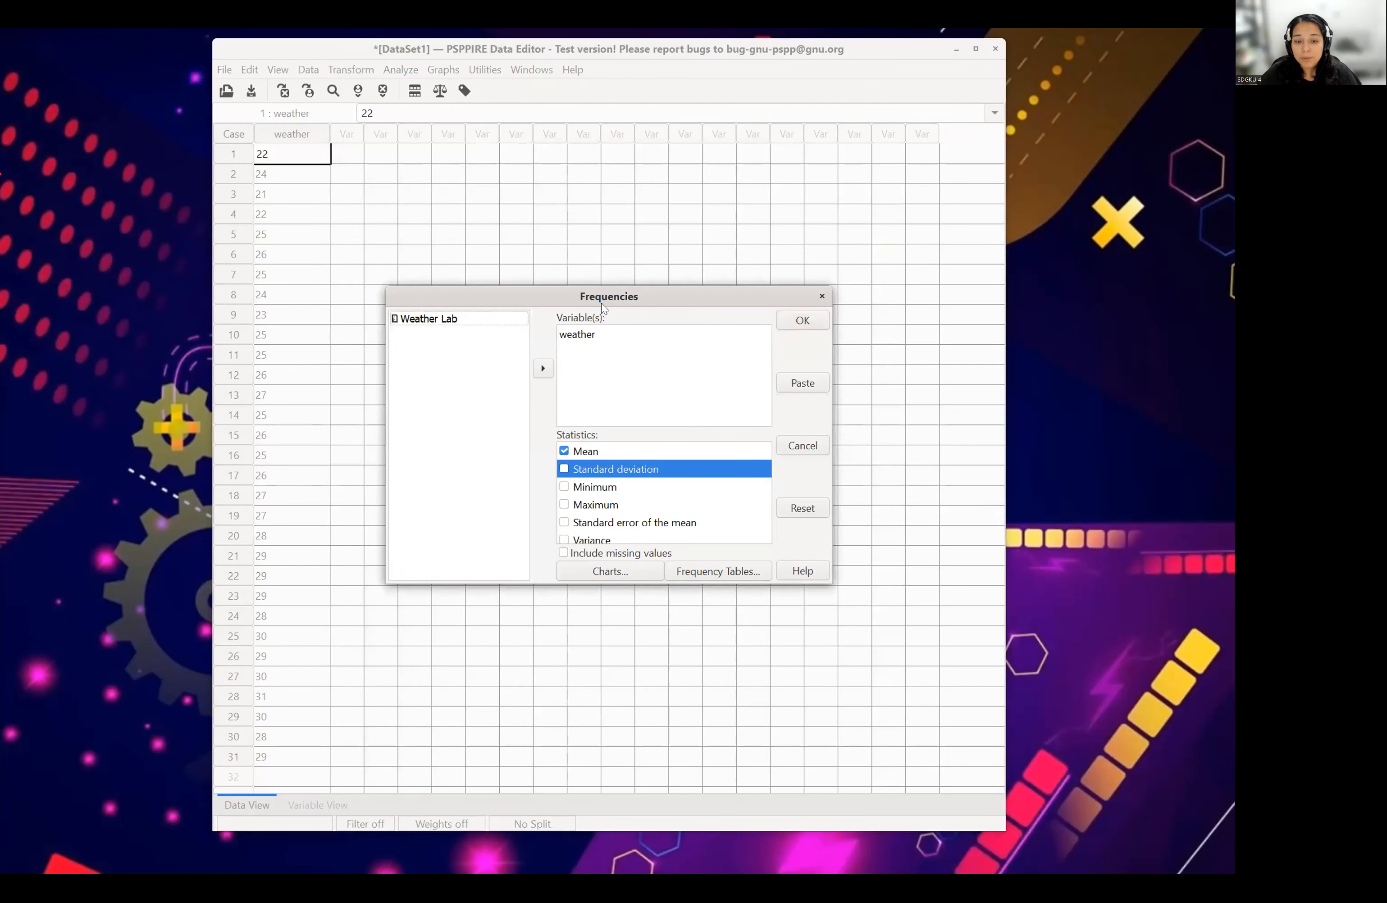
pyautogui.click(695, 576)
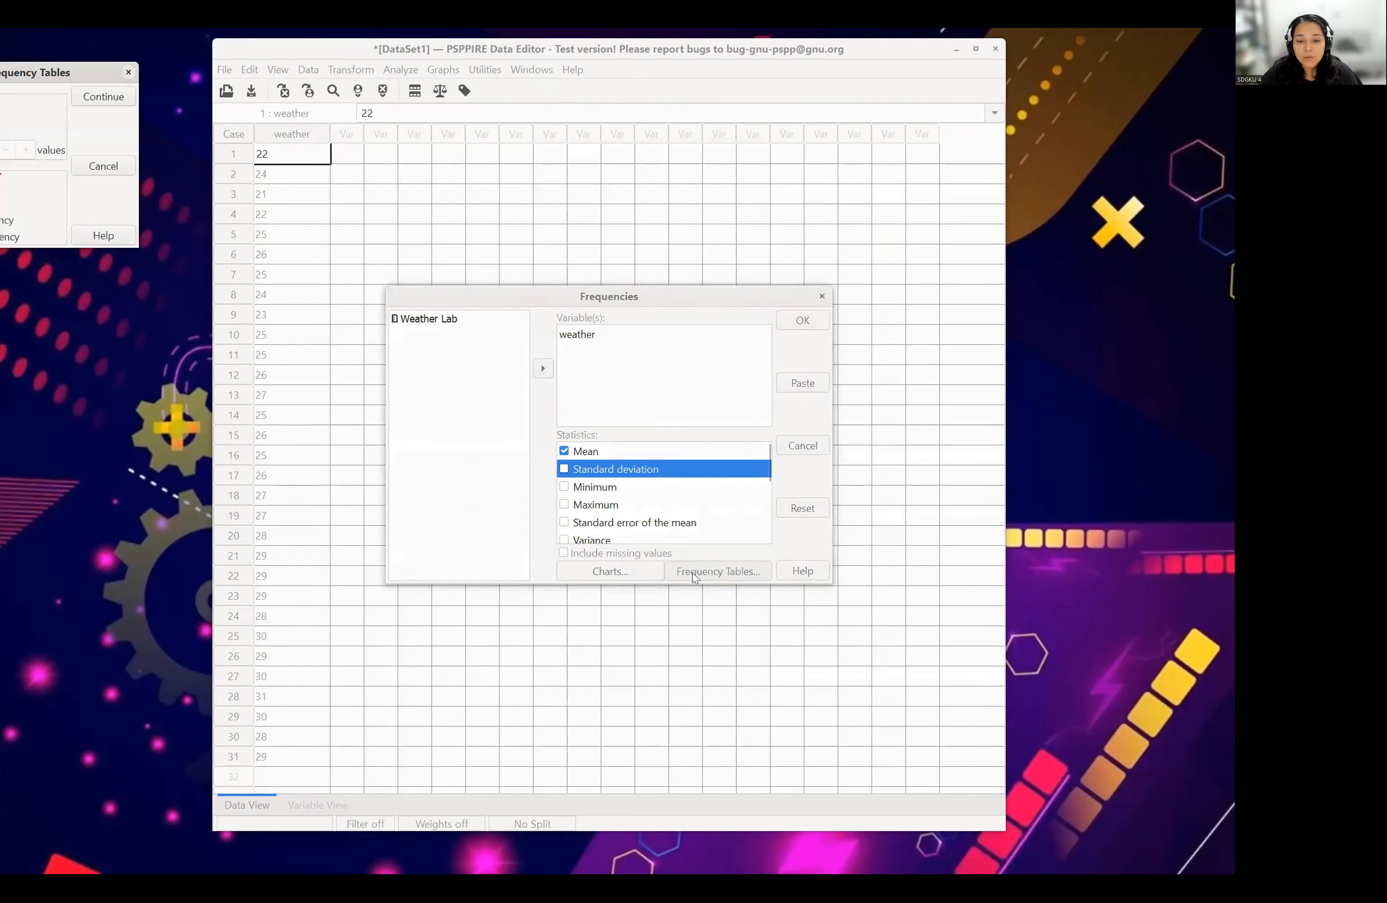
pyautogui.moveTo(27, 77); pyautogui.dragTo(603, 200)
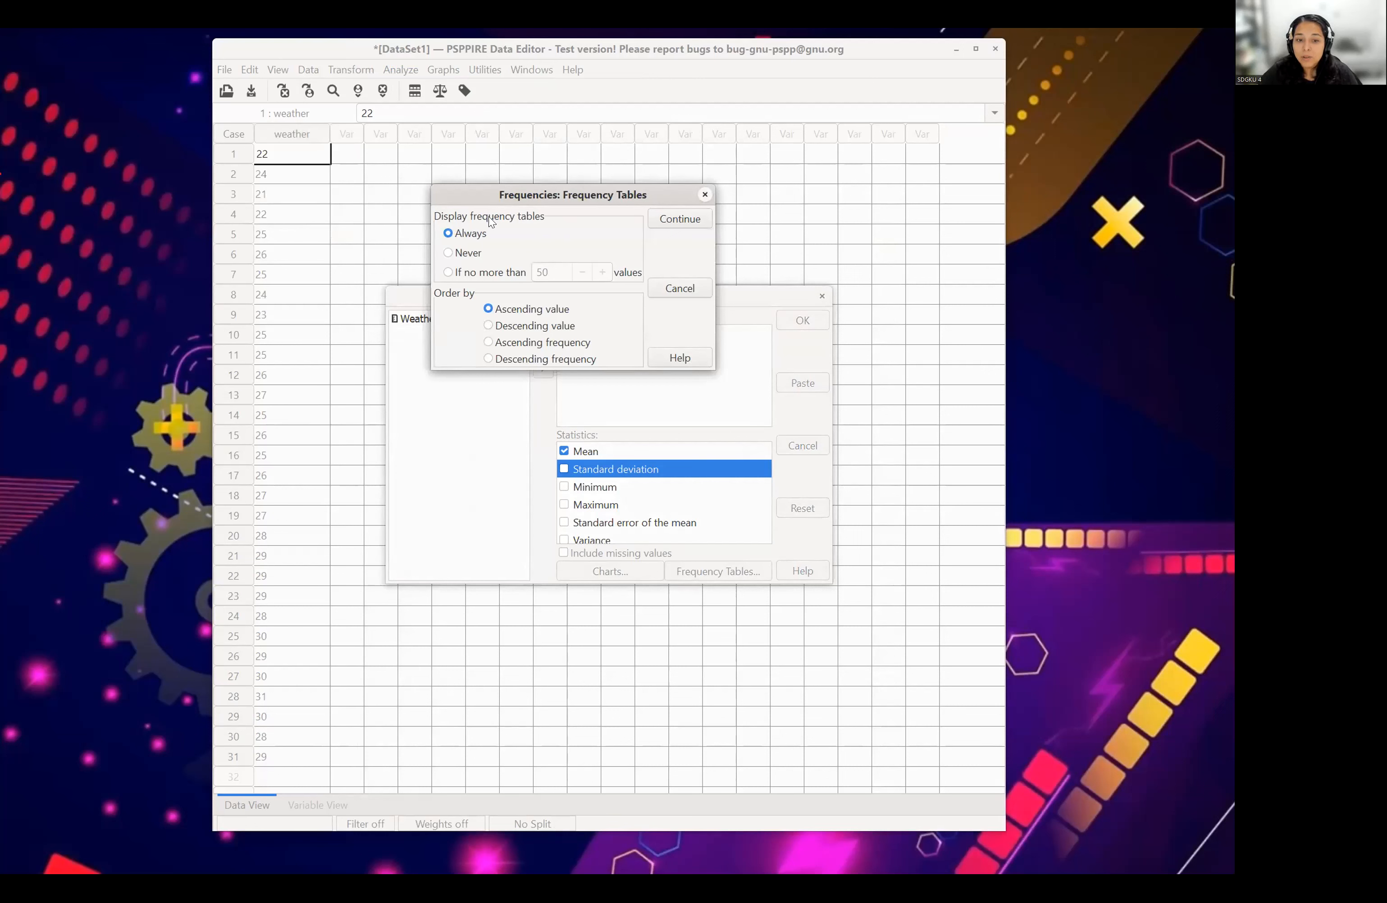
pyautogui.click(681, 220)
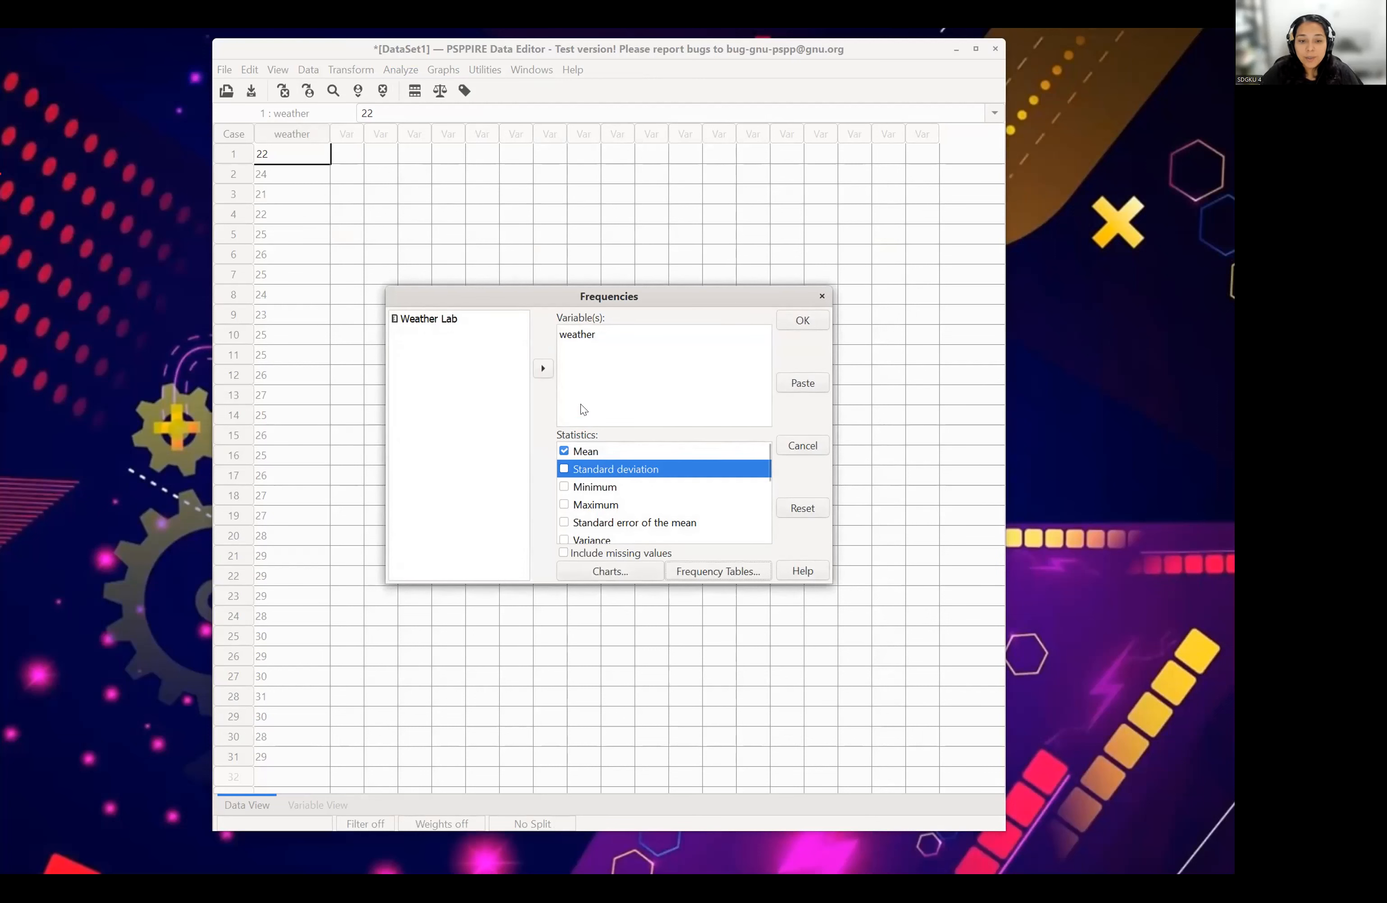
# - Remove weather from the Frequencies variables and add it back
pyautogui.click(581, 329)
pyautogui.click(543, 368)
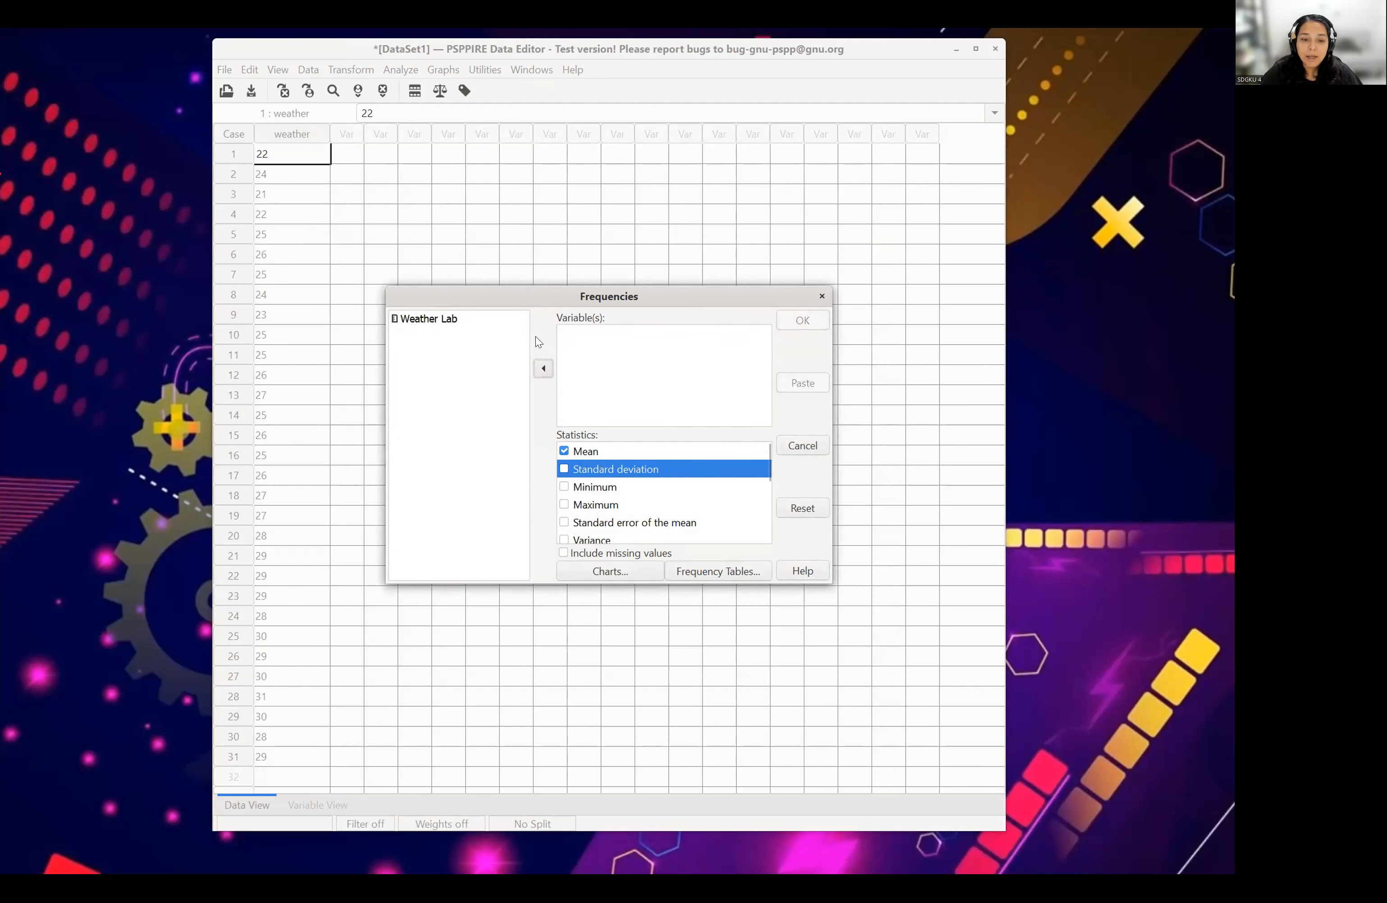
pyautogui.click(442, 321)
pyautogui.click(543, 368)
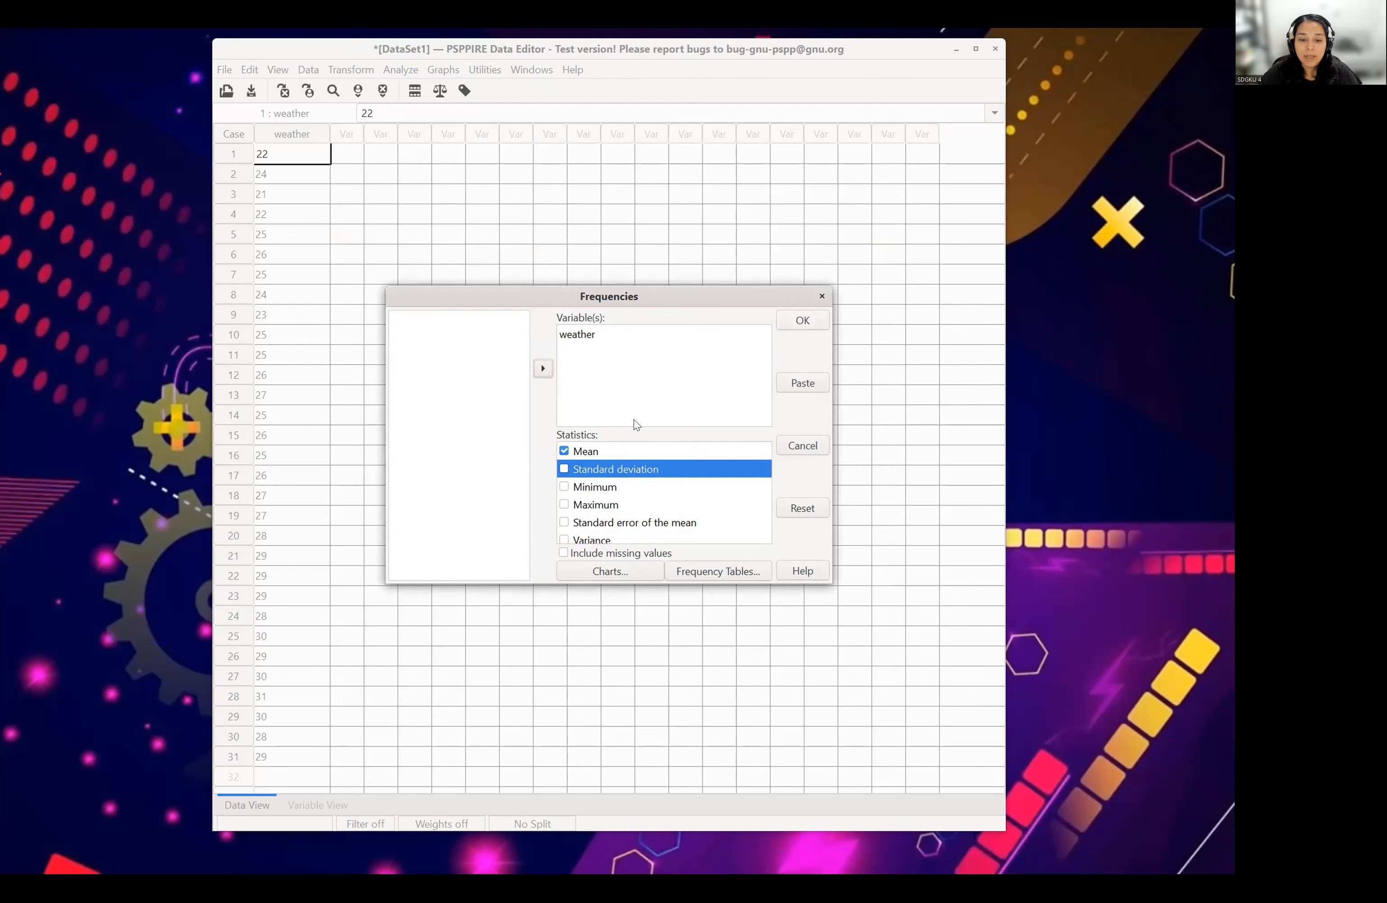
# - Include Mode and Median in the statistics for the Frequencies analysis
pyautogui.scroll(-5, 620, 484)
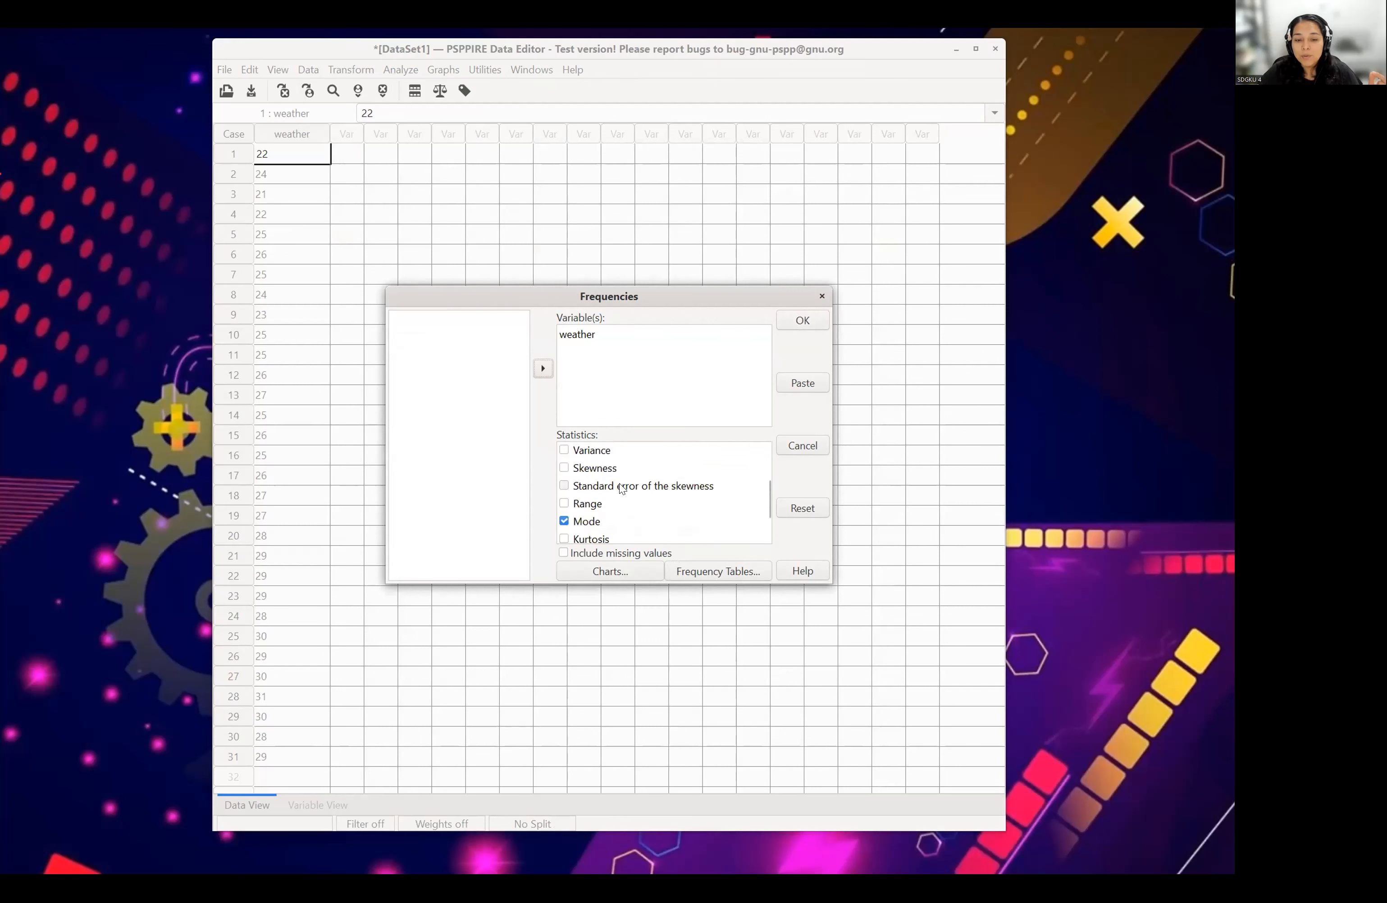
pyautogui.scroll(-1, 620, 488)
pyautogui.click(563, 502)
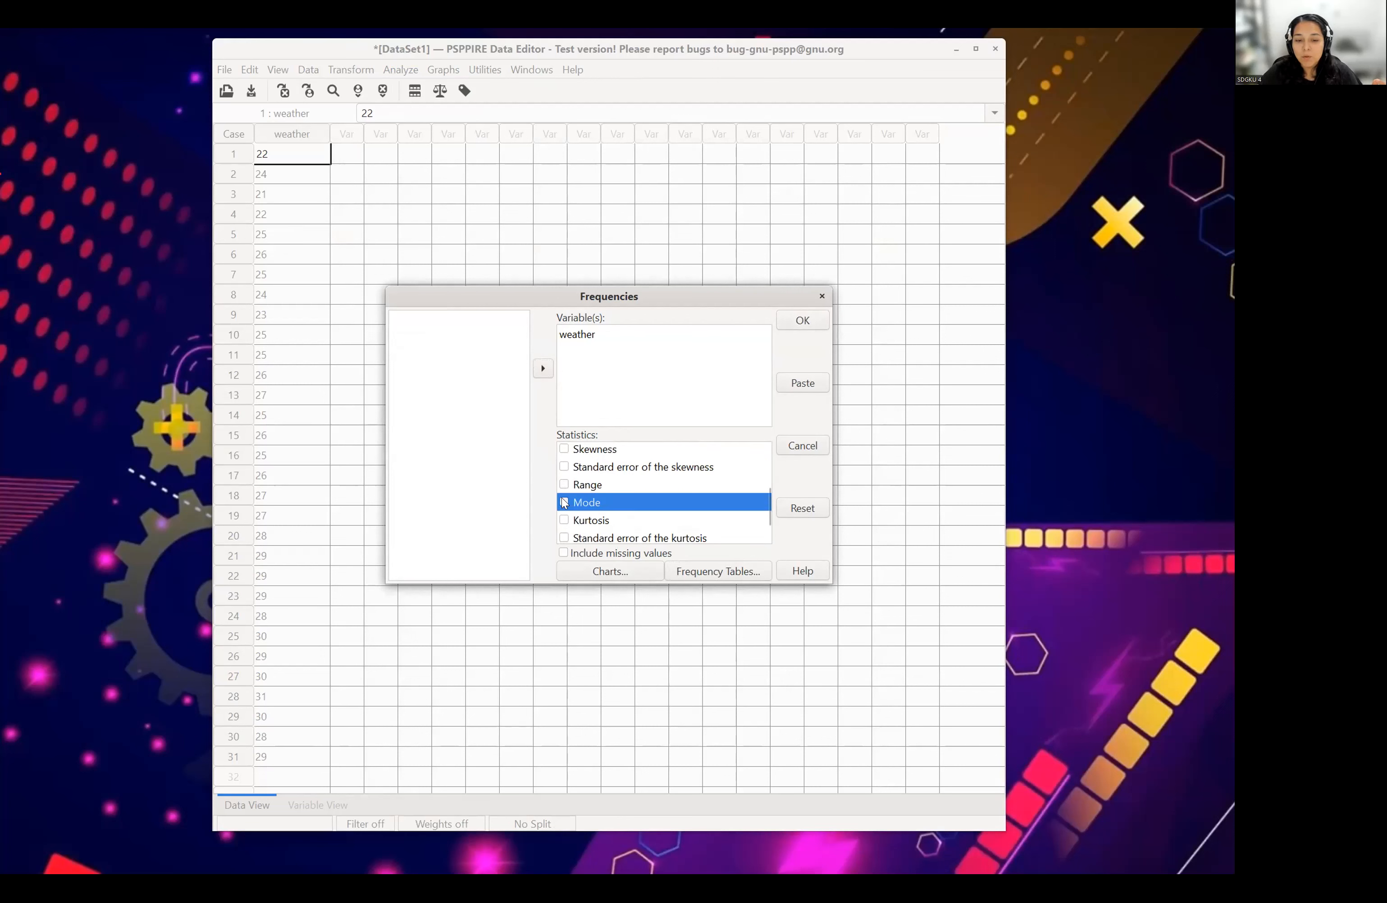
pyautogui.click(563, 502)
pyautogui.scroll(-2, 603, 506)
pyautogui.click(564, 517)
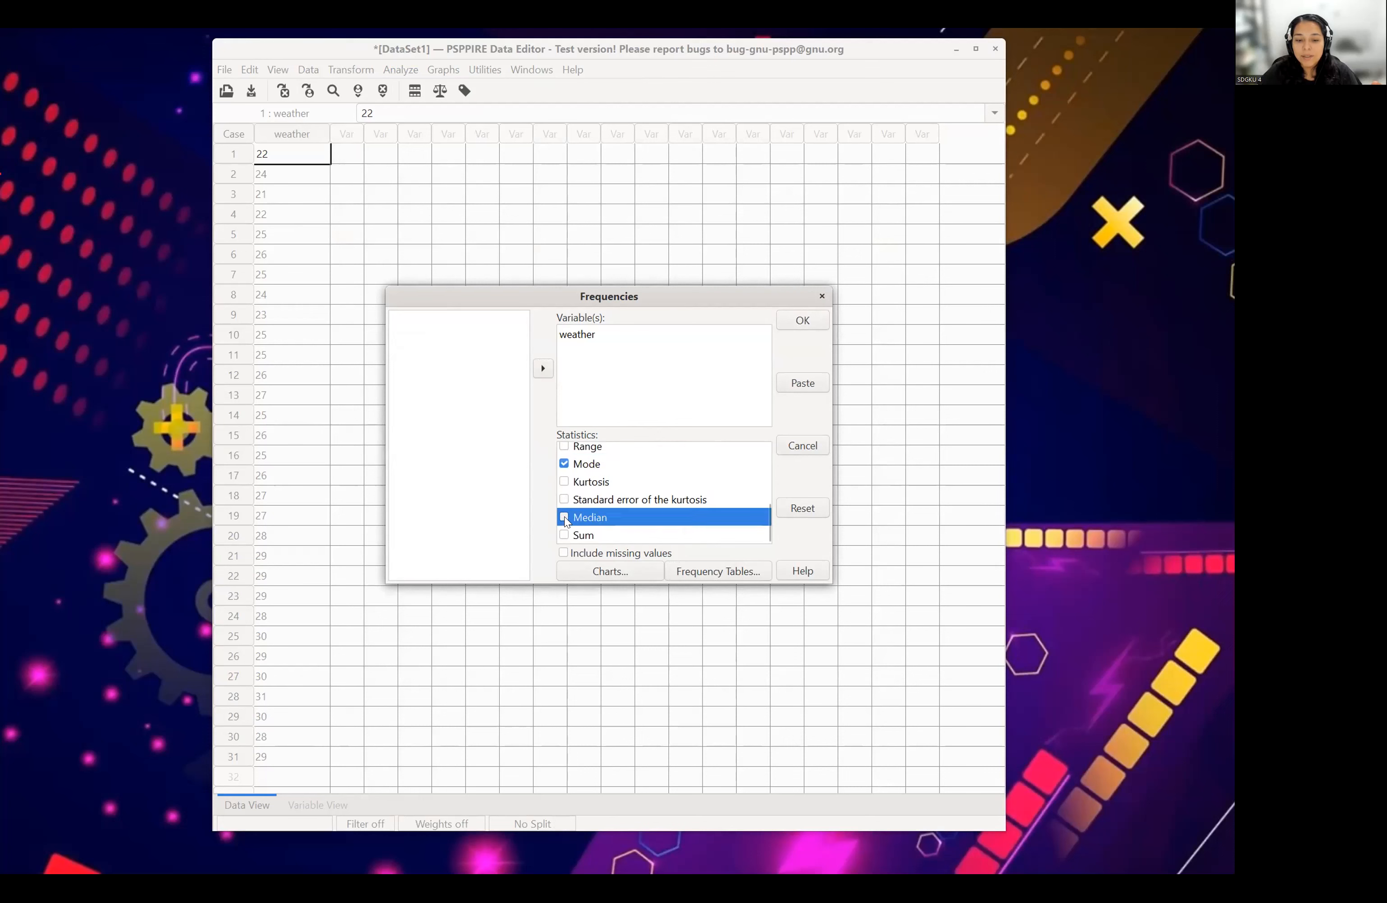
# - Add a histogram with a superimposed normal curve to the Frequencies output and run the analysis
pyautogui.click(616, 573)
pyautogui.moveTo(84, 101); pyautogui.dragTo(653, 234)
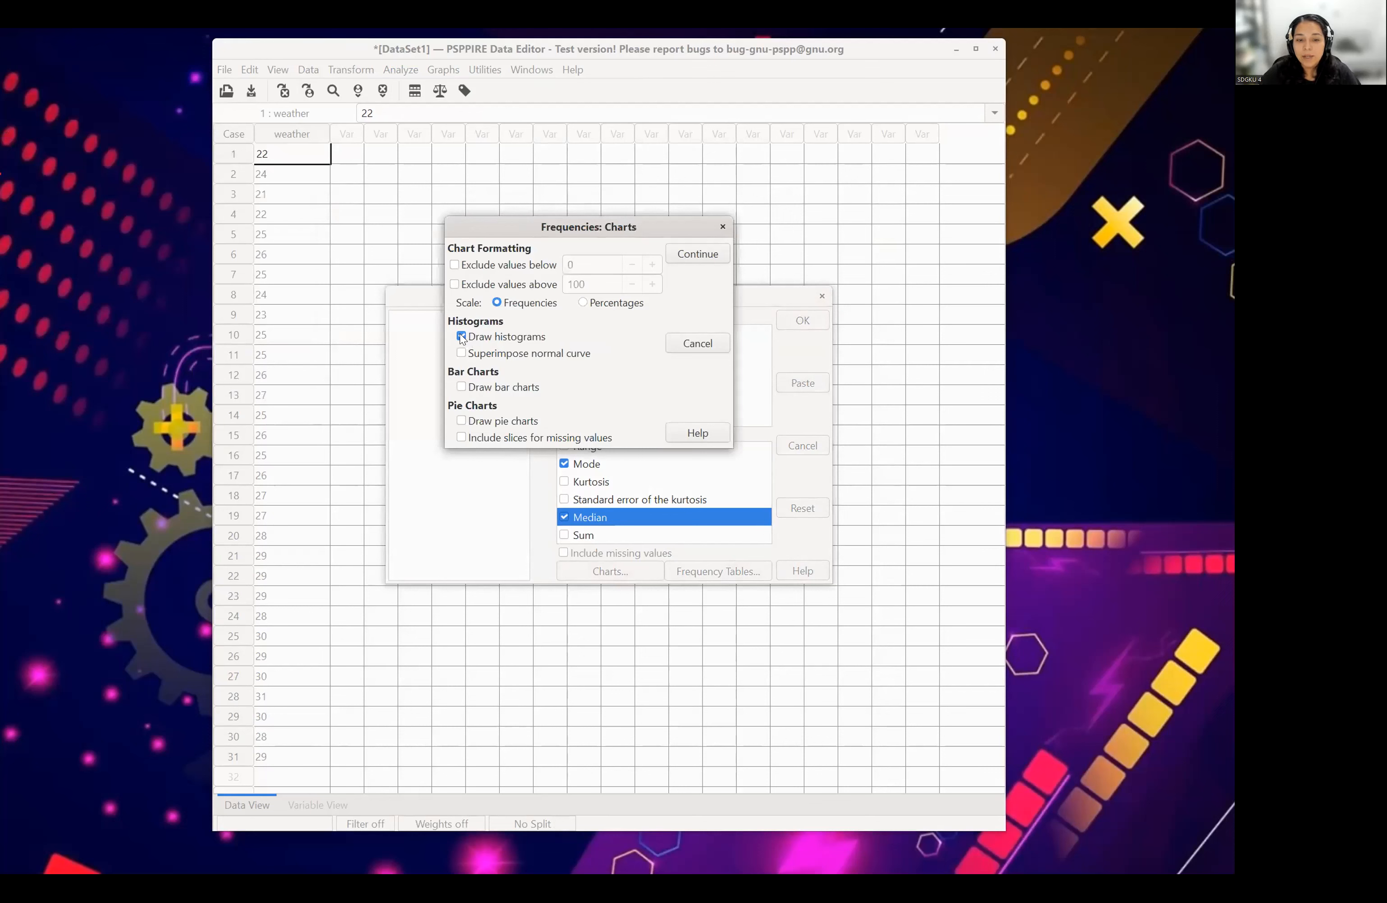
pyautogui.click(462, 354)
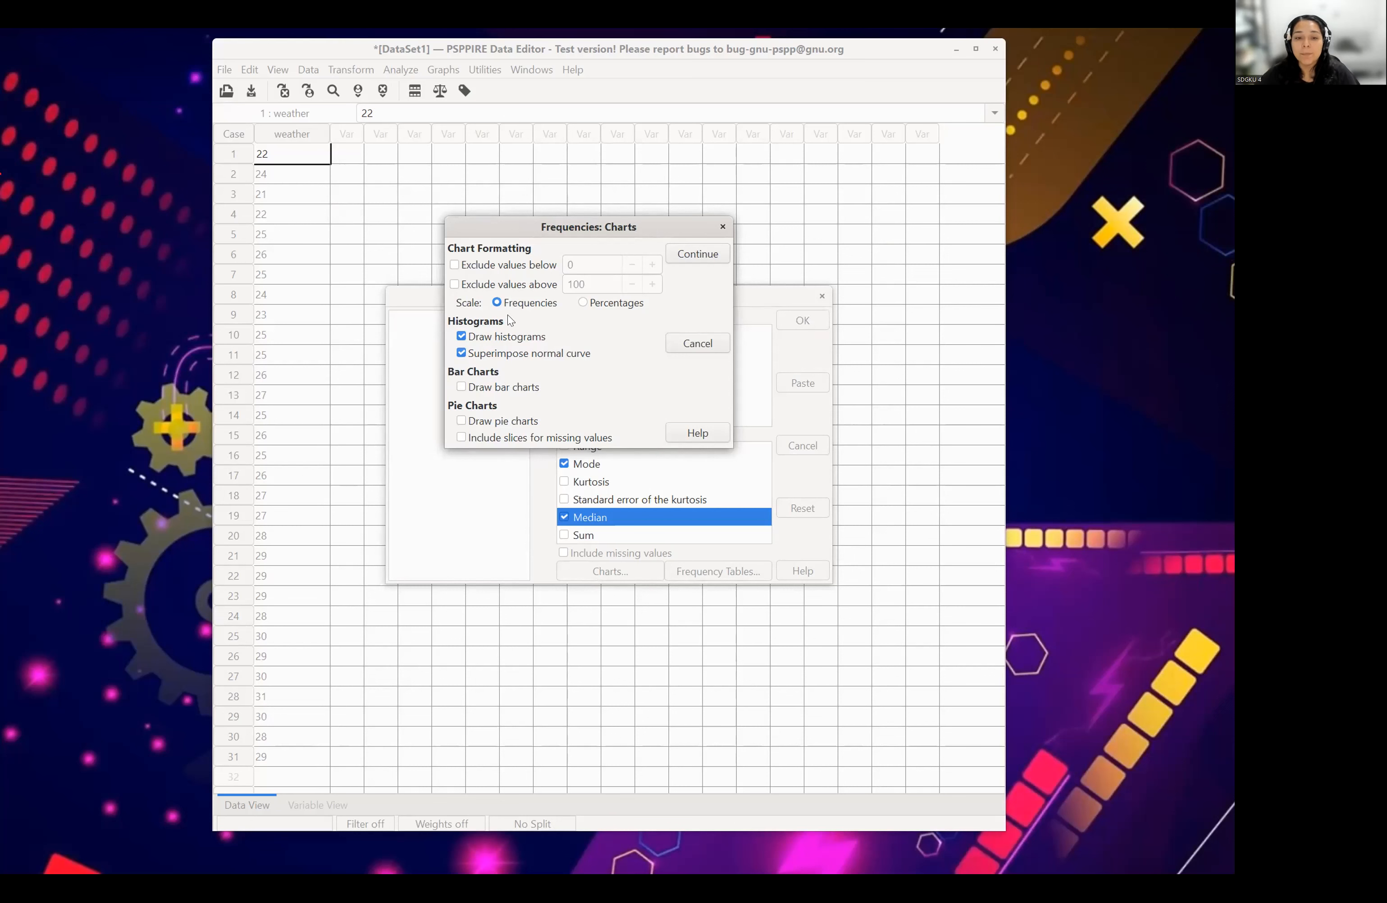
pyautogui.click(694, 252)
pyautogui.click(800, 318)
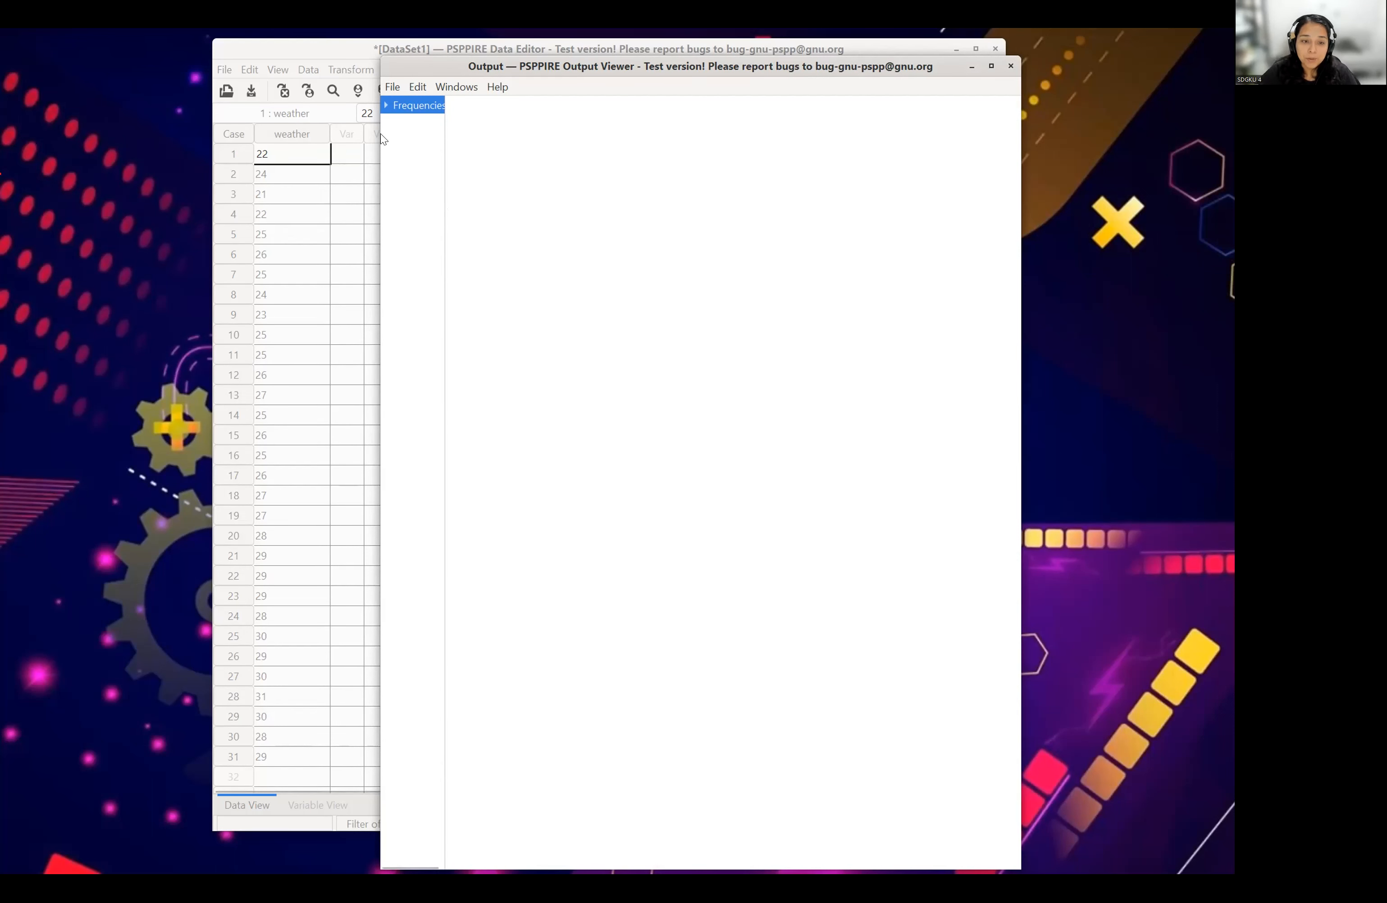
# - Widen the Output Viewer and examine the mean, median and mode, the Weather Lab frequency table and the histogram
pyautogui.moveTo(378, 138); pyautogui.dragTo(315, 151)
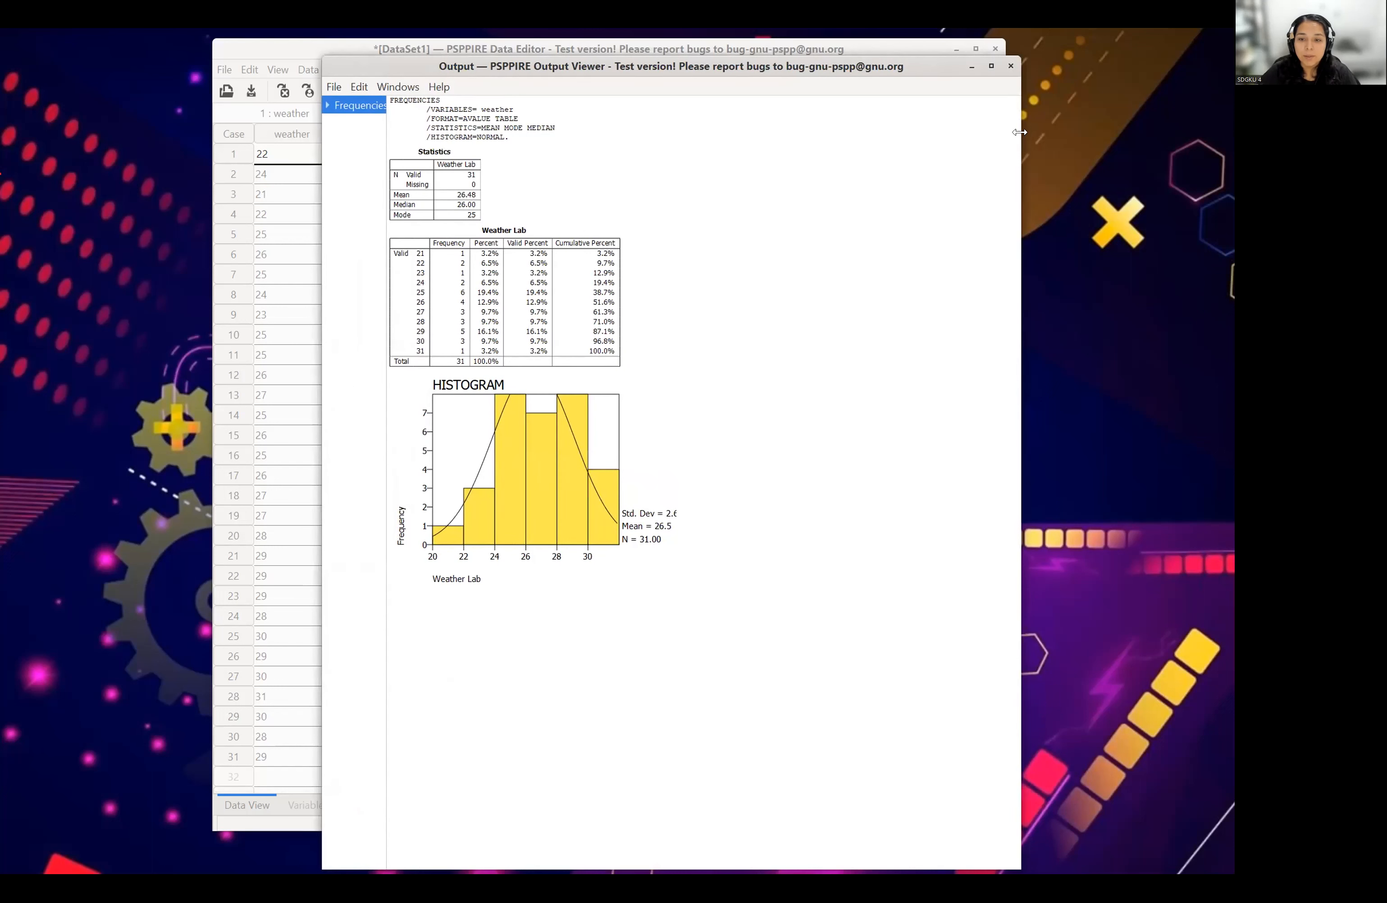
pyautogui.moveTo(1020, 133); pyautogui.dragTo(1081, 133)
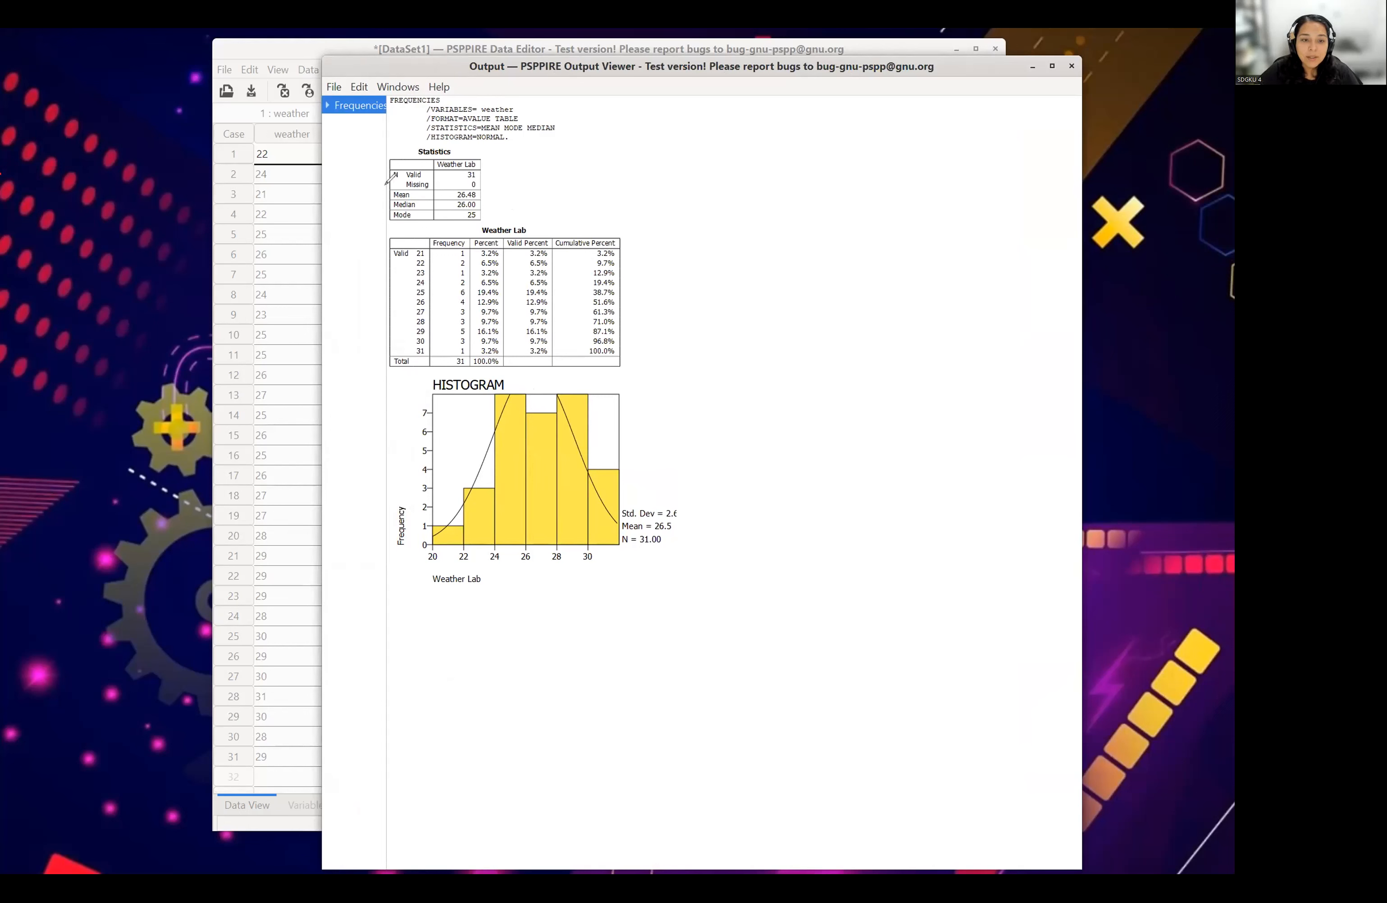
pyautogui.moveTo(484, 186)
pyautogui.mouseDown()
pyautogui.moveTo(431, 217)
pyautogui.moveTo(497, 197)
pyautogui.moveTo(482, 211)
pyautogui.mouseUp()
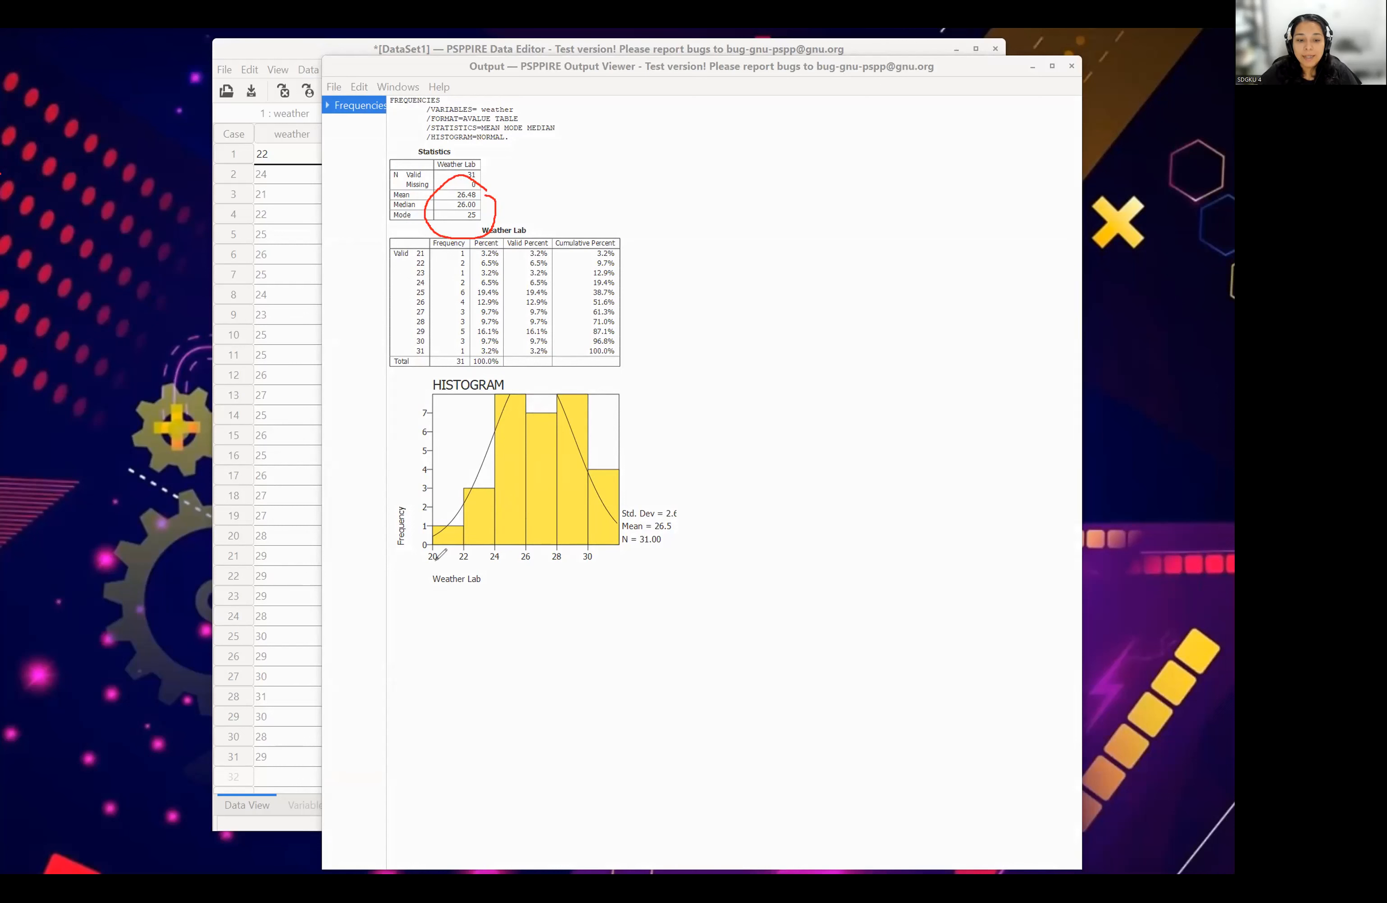
pyautogui.moveTo(425, 568); pyautogui.dragTo(610, 564)
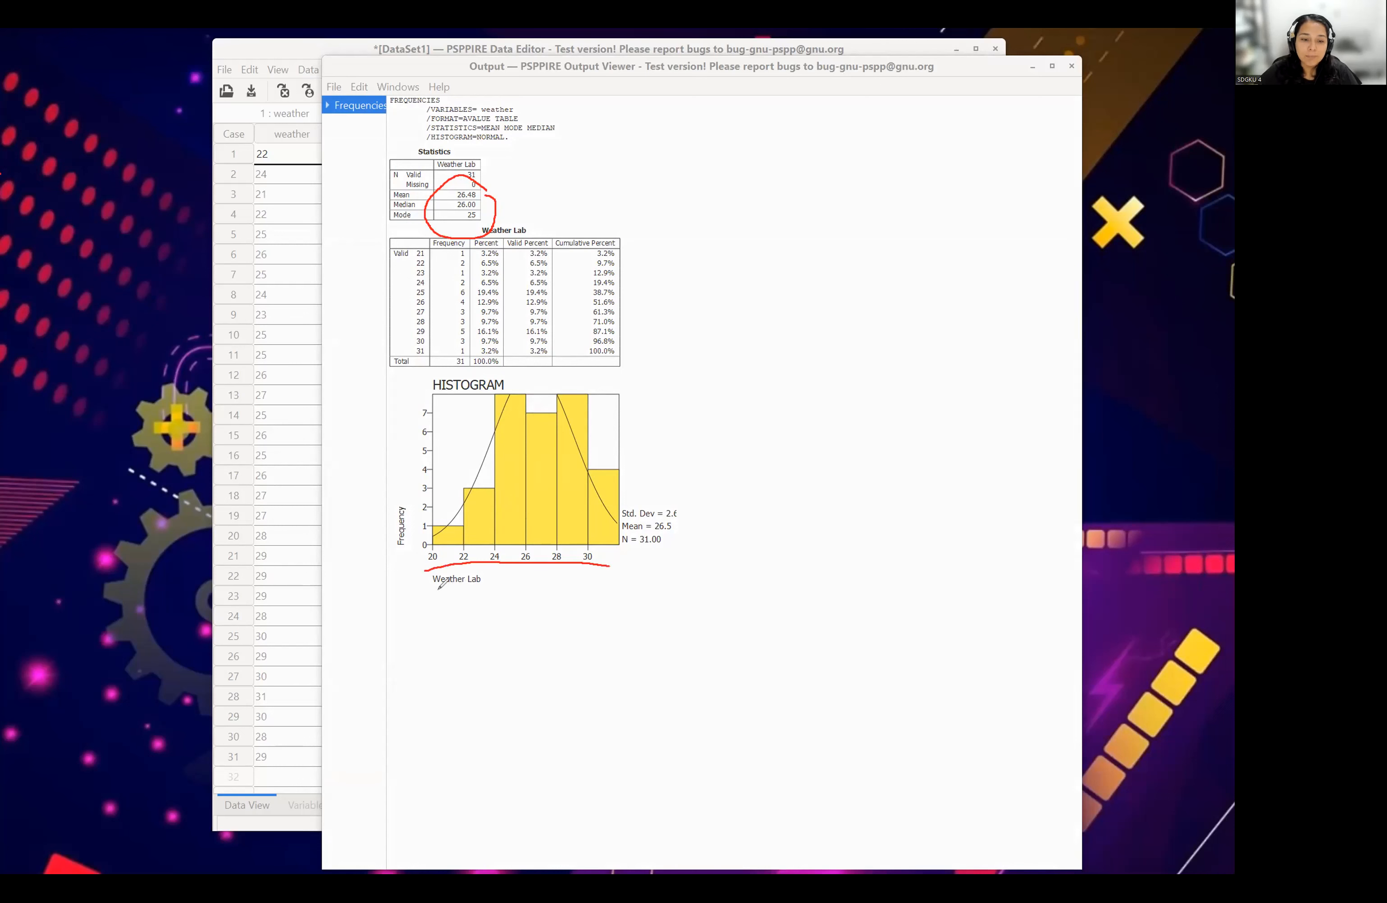
pyautogui.moveTo(461, 564)
pyautogui.mouseDown()
pyautogui.moveTo(417, 577)
pyautogui.moveTo(508, 571)
pyautogui.moveTo(458, 567)
pyautogui.mouseUp()
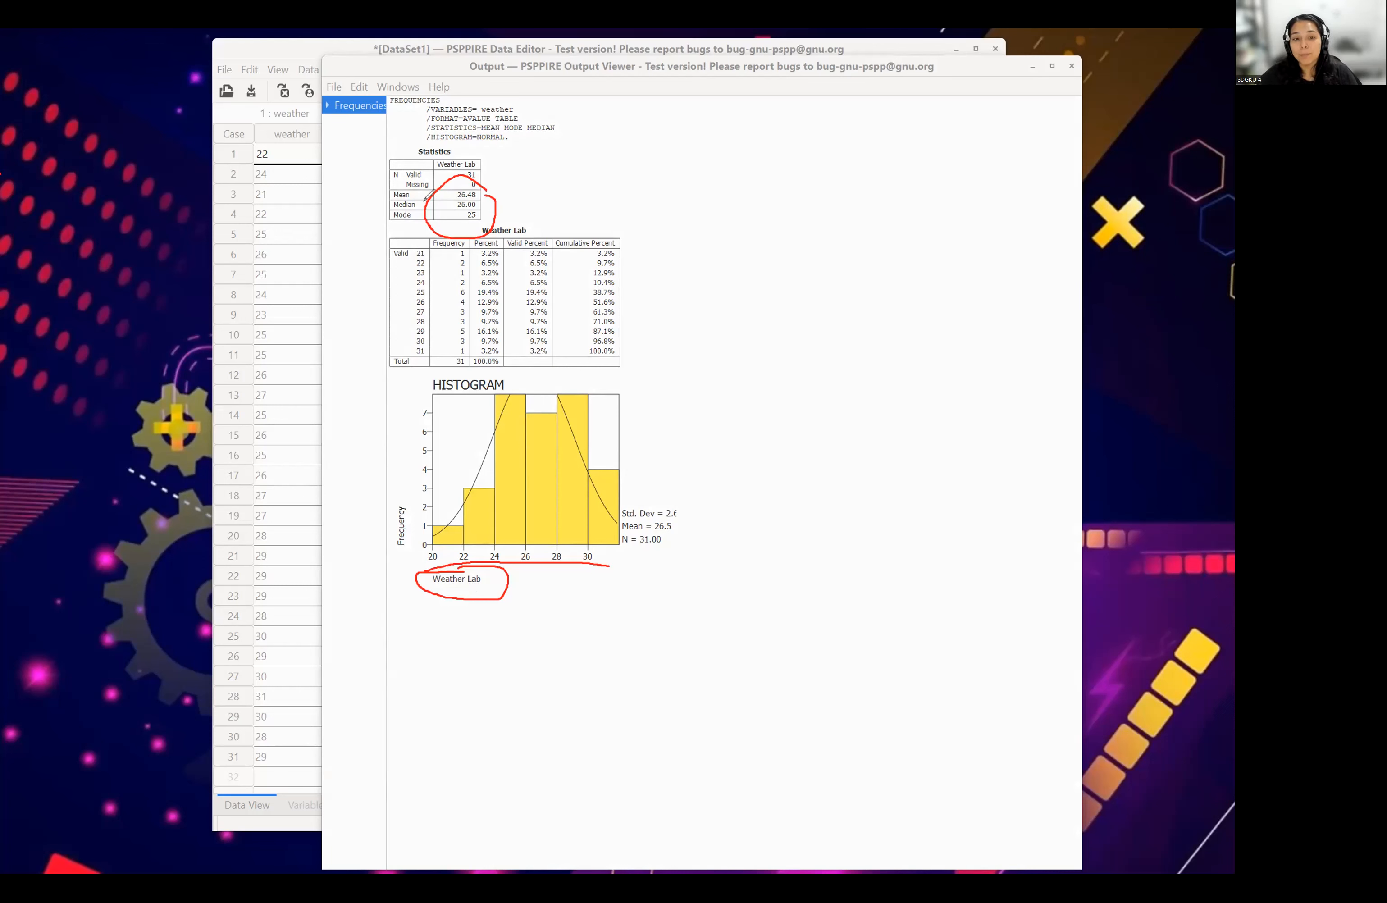
pyautogui.moveTo(443, 124)
pyautogui.mouseDown()
pyautogui.moveTo(422, 168)
pyautogui.moveTo(504, 164)
pyautogui.moveTo(469, 128)
pyautogui.mouseUp()
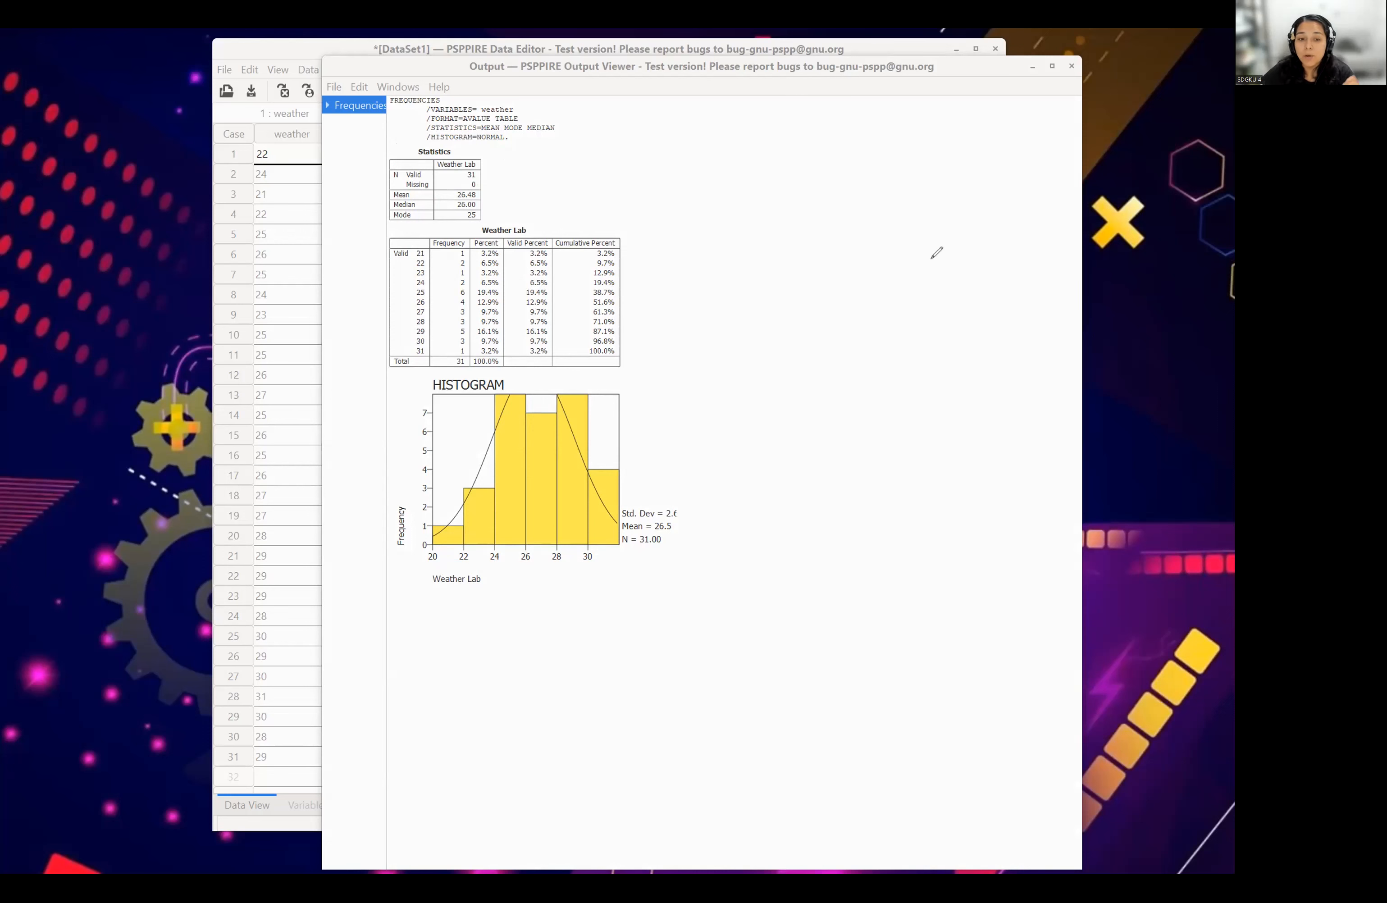
pyautogui.moveTo(481, 235); pyautogui.dragTo(514, 234)
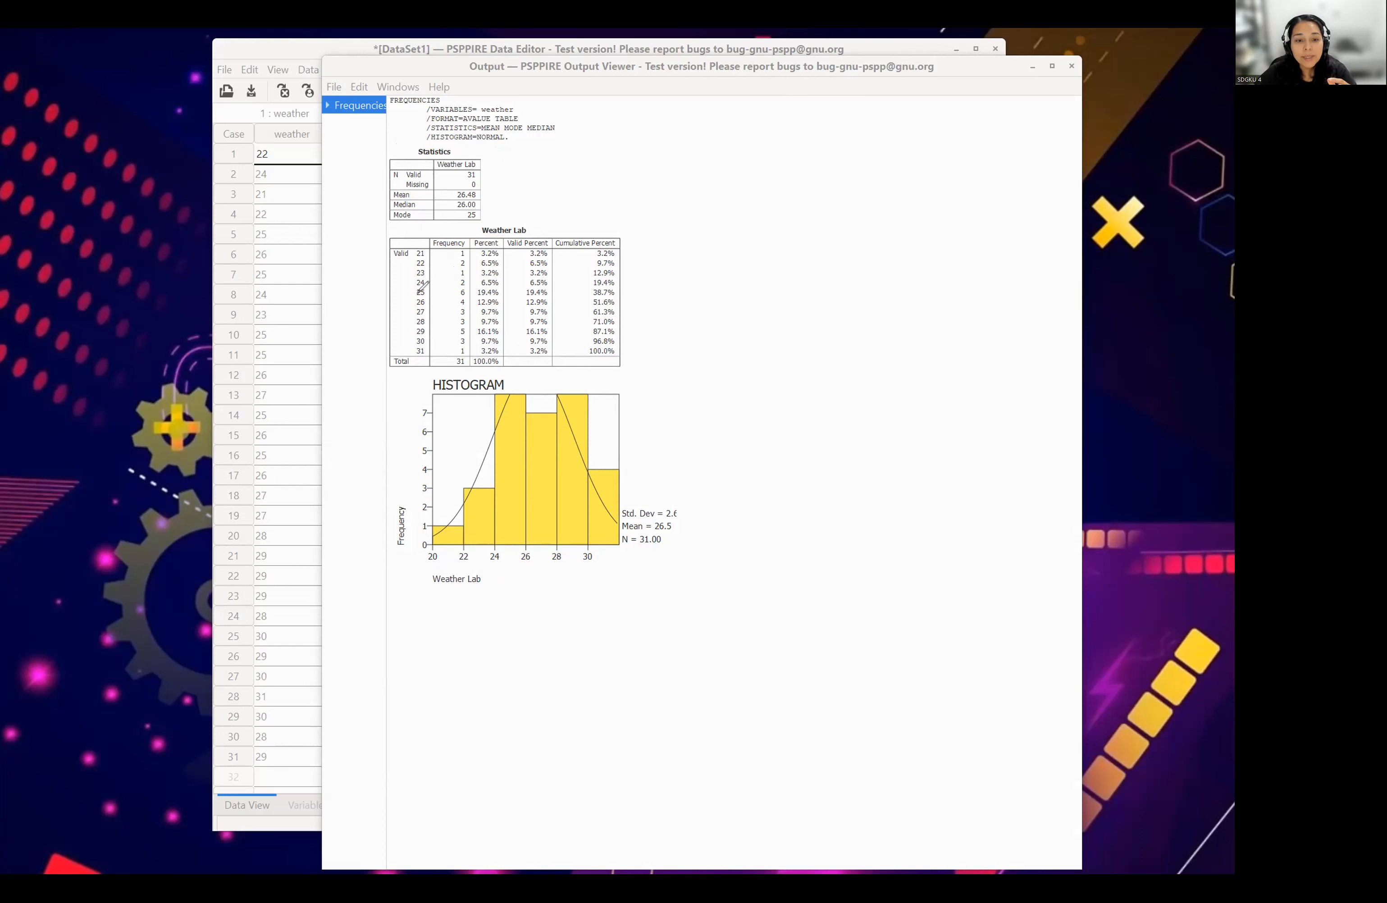
pyautogui.moveTo(416, 298); pyautogui.dragTo(469, 298)
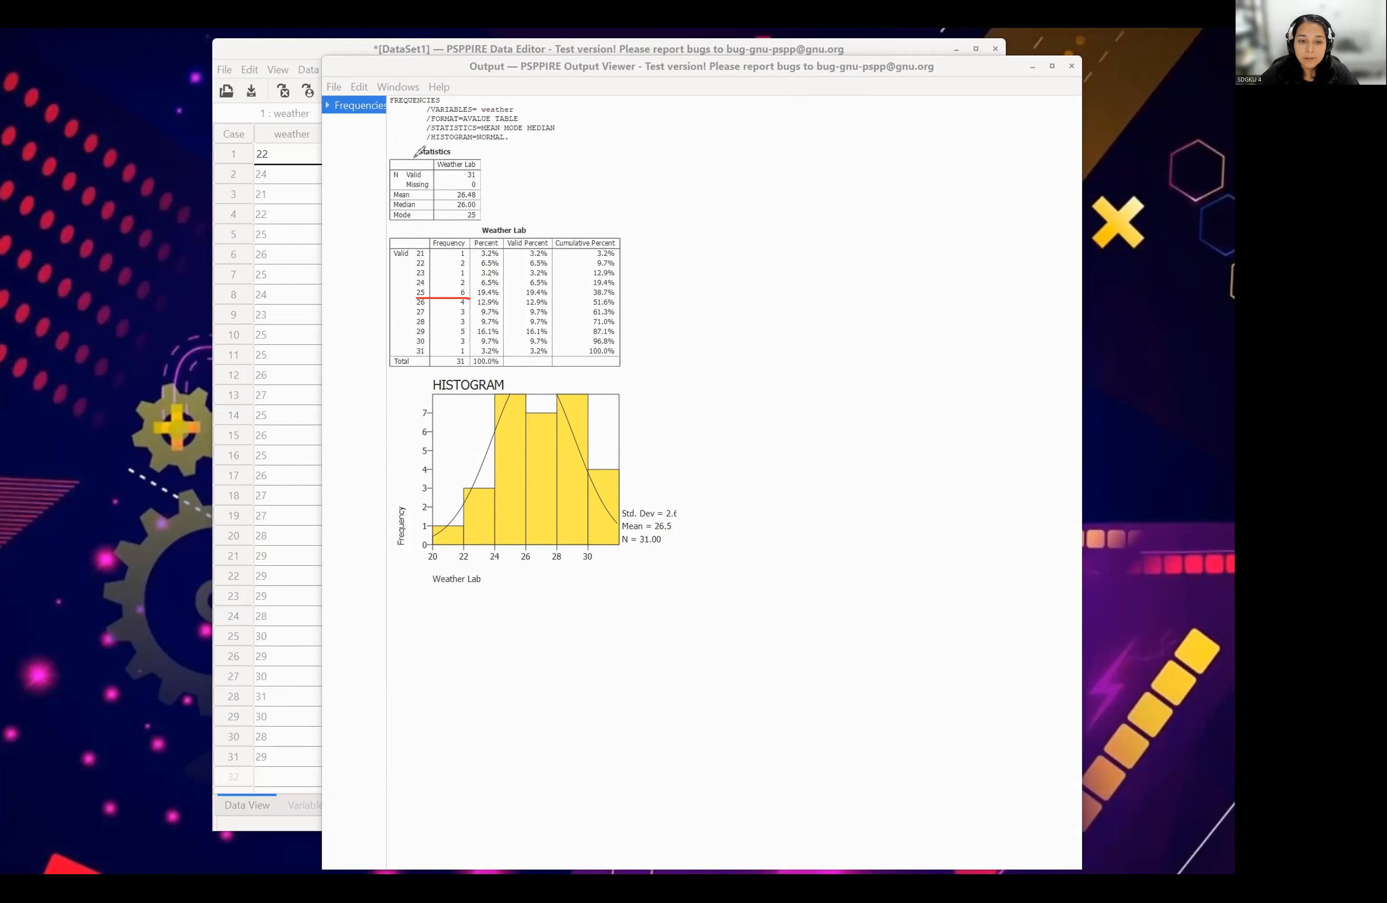
pyautogui.moveTo(462, 221); pyautogui.dragTo(481, 220)
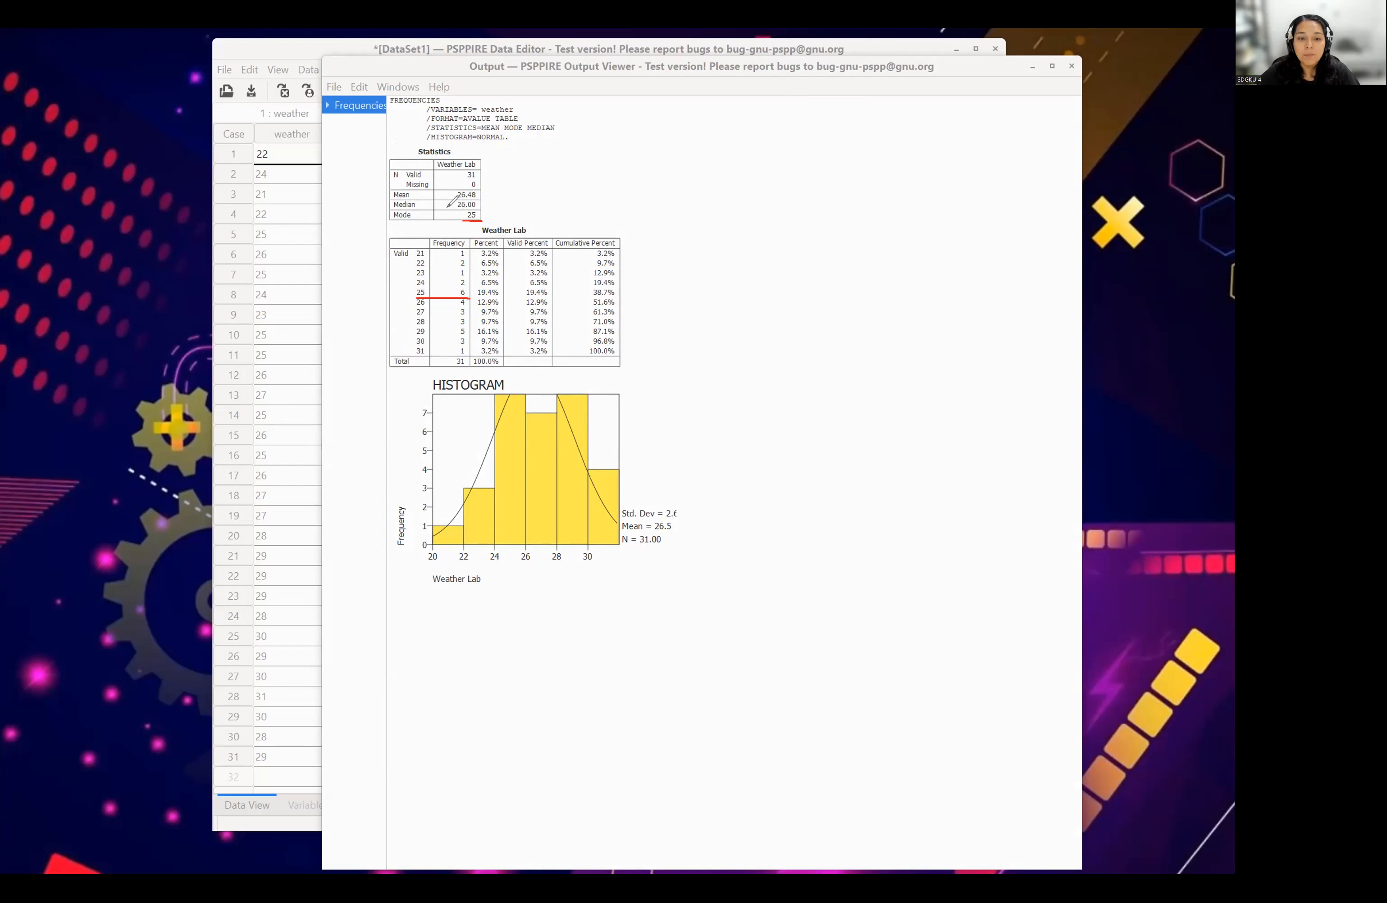
pyautogui.moveTo(455, 210); pyautogui.dragTo(478, 199)
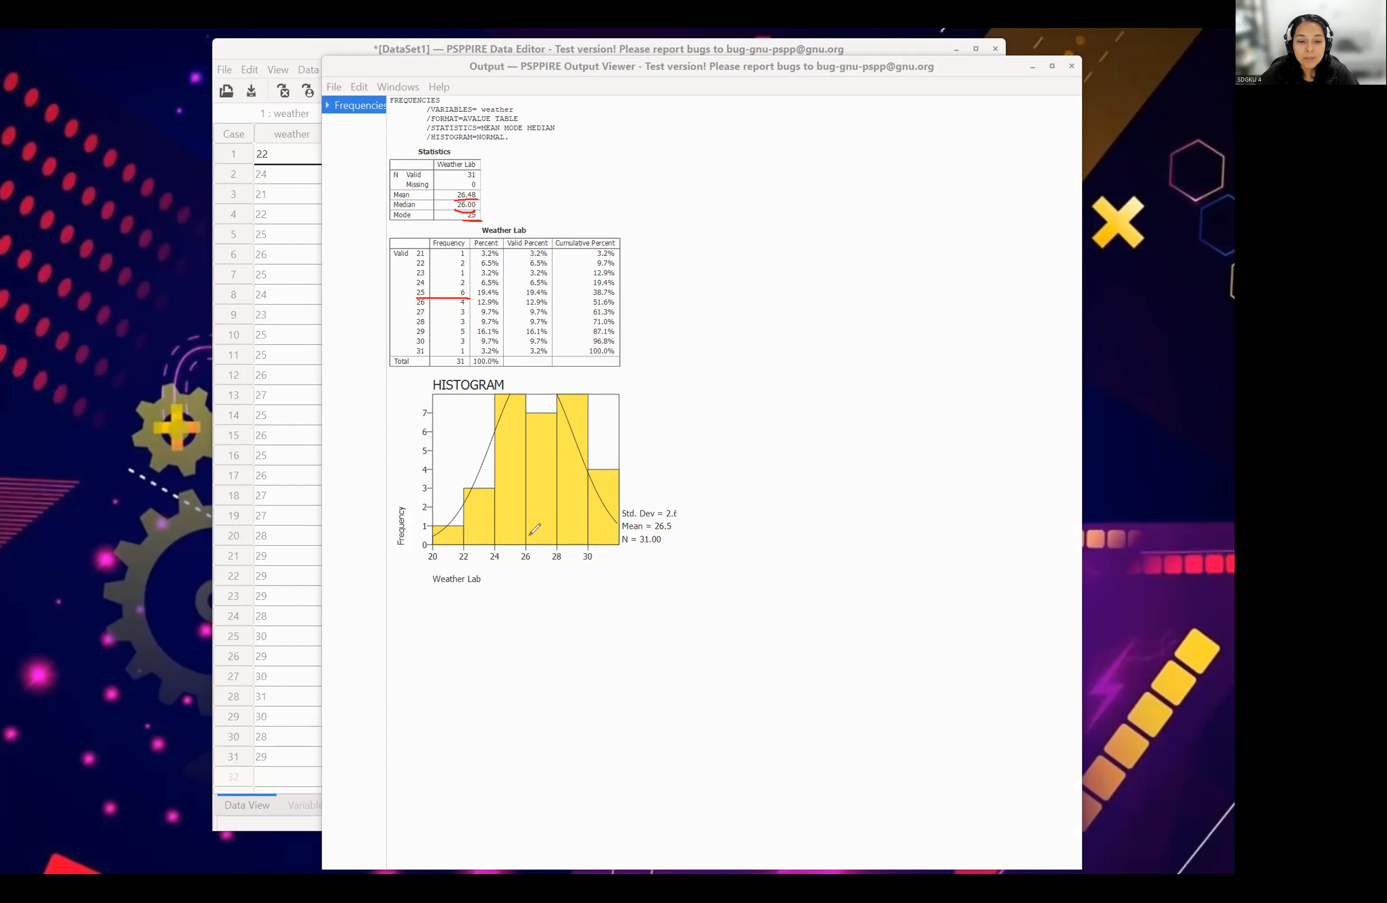
pyautogui.moveTo(530, 537)
pyautogui.mouseDown()
pyautogui.moveTo(534, 550)
pyautogui.moveTo(539, 538)
pyautogui.mouseUp()
pyautogui.moveTo(554, 370)
pyautogui.mouseDown()
pyautogui.moveTo(497, 384)
pyautogui.moveTo(546, 366)
pyautogui.mouseUp()
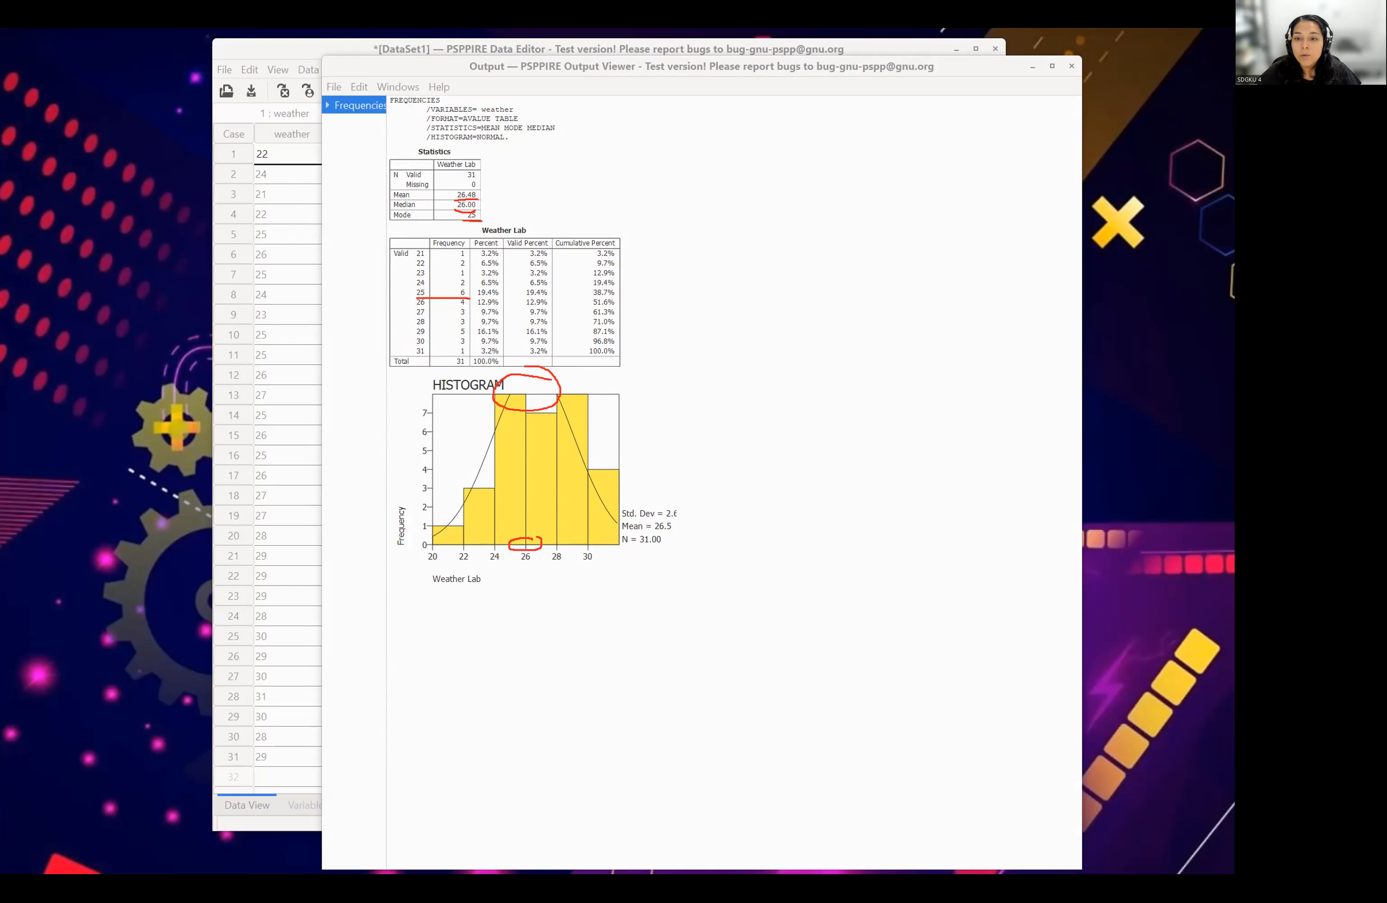
pyautogui.press('Escape')
# - Select the histogram in the output, look over the viewer's available commands, and close the Output Viewer
pyautogui.click(570, 458)
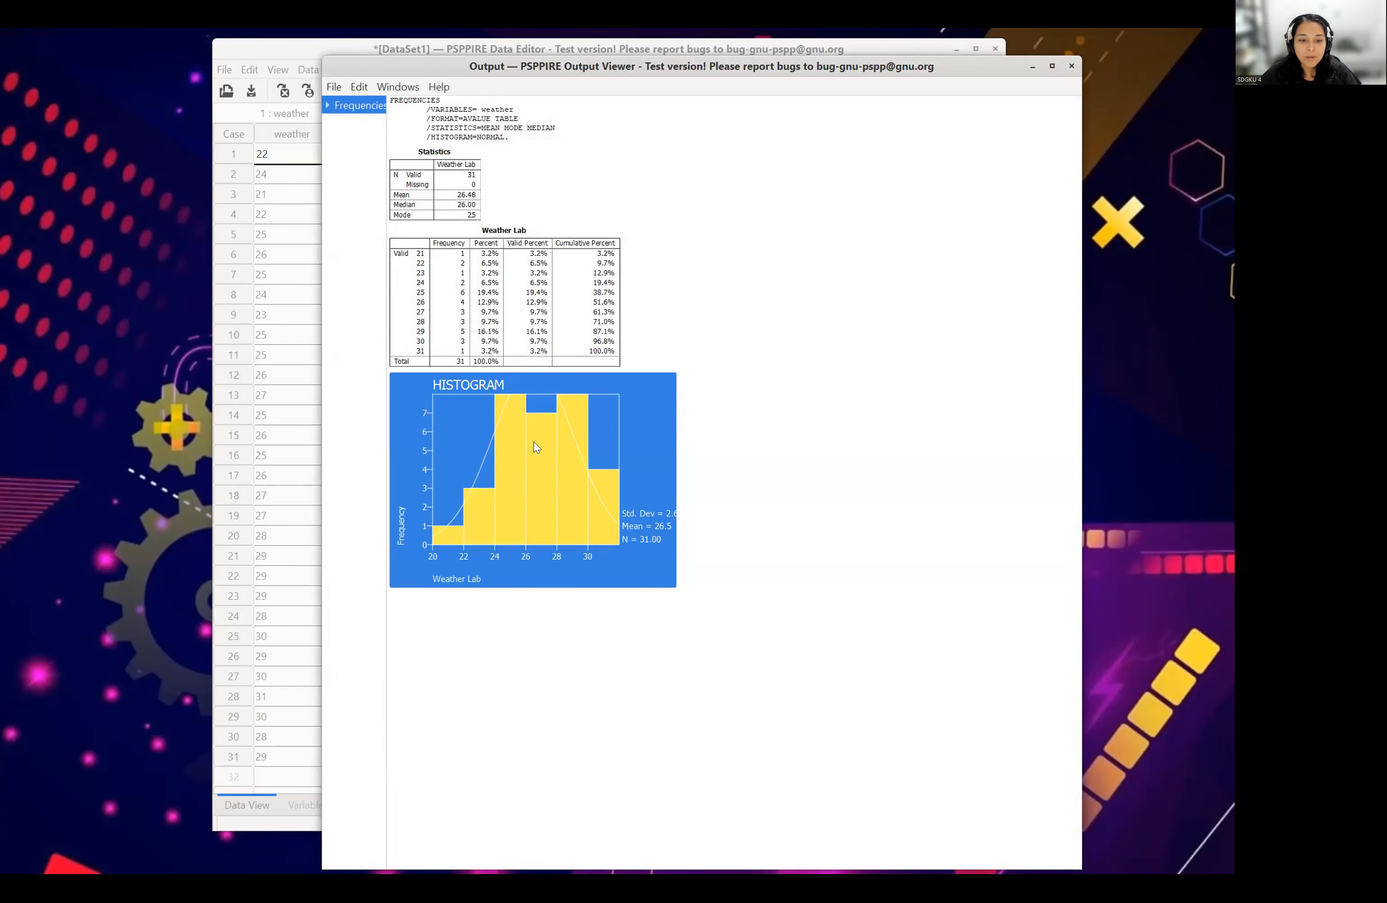
pyautogui.click(534, 524)
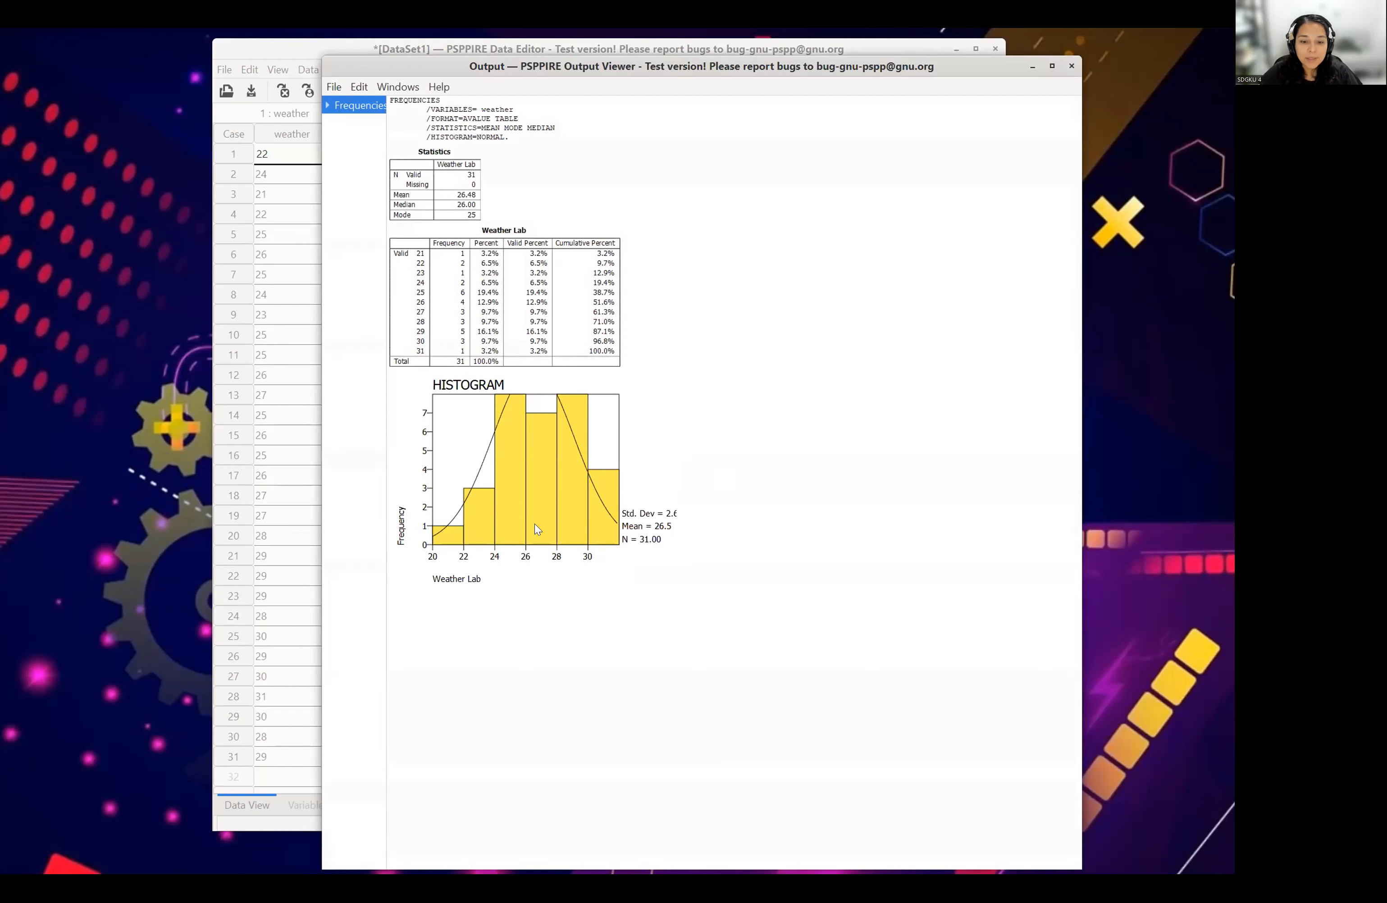
pyautogui.click(535, 504)
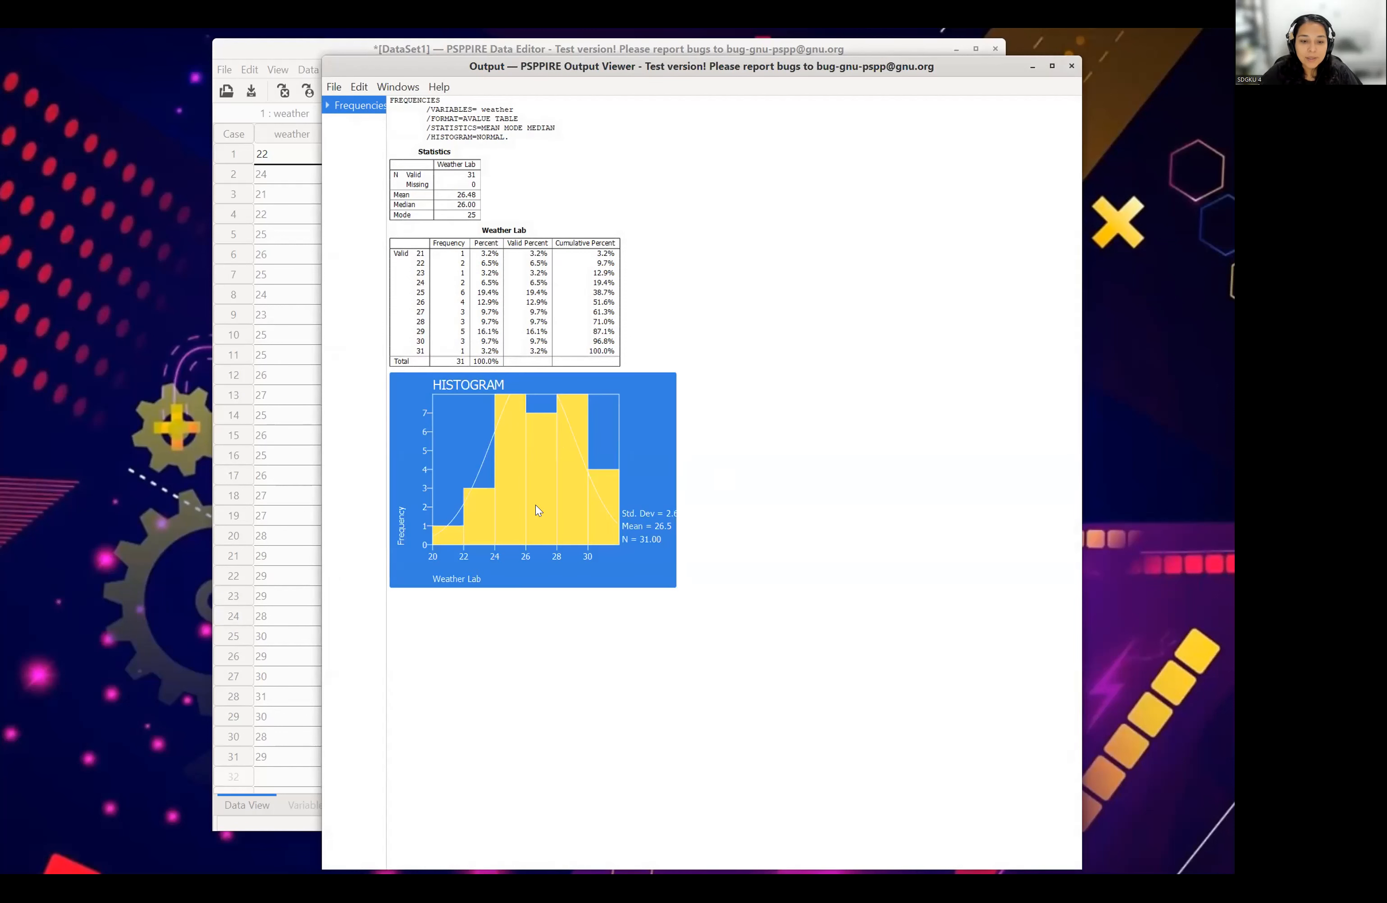
pyautogui.click(387, 86)
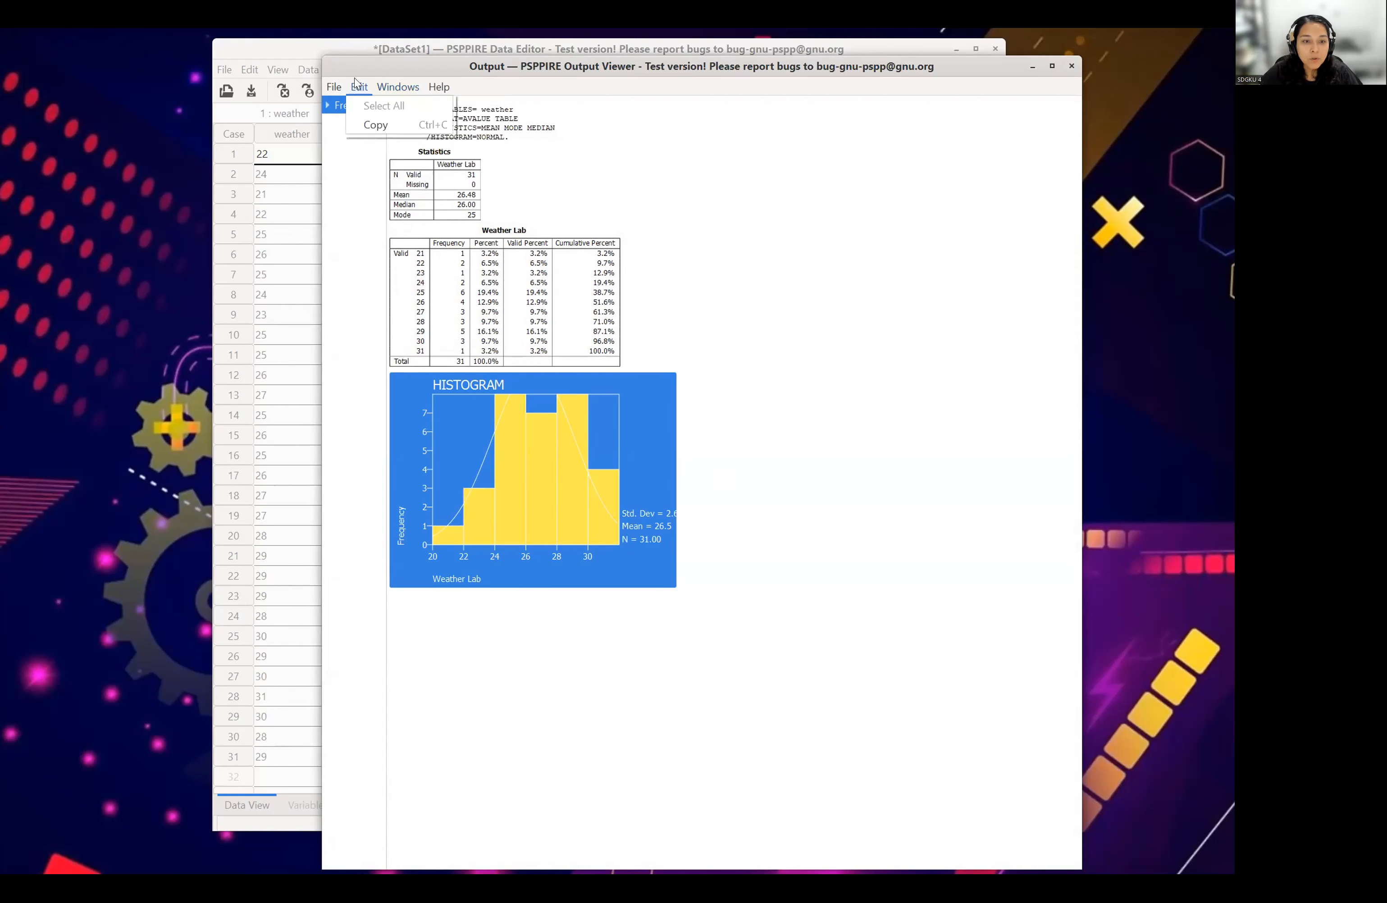
pyautogui.moveTo(333, 88)
pyautogui.click(354, 125)
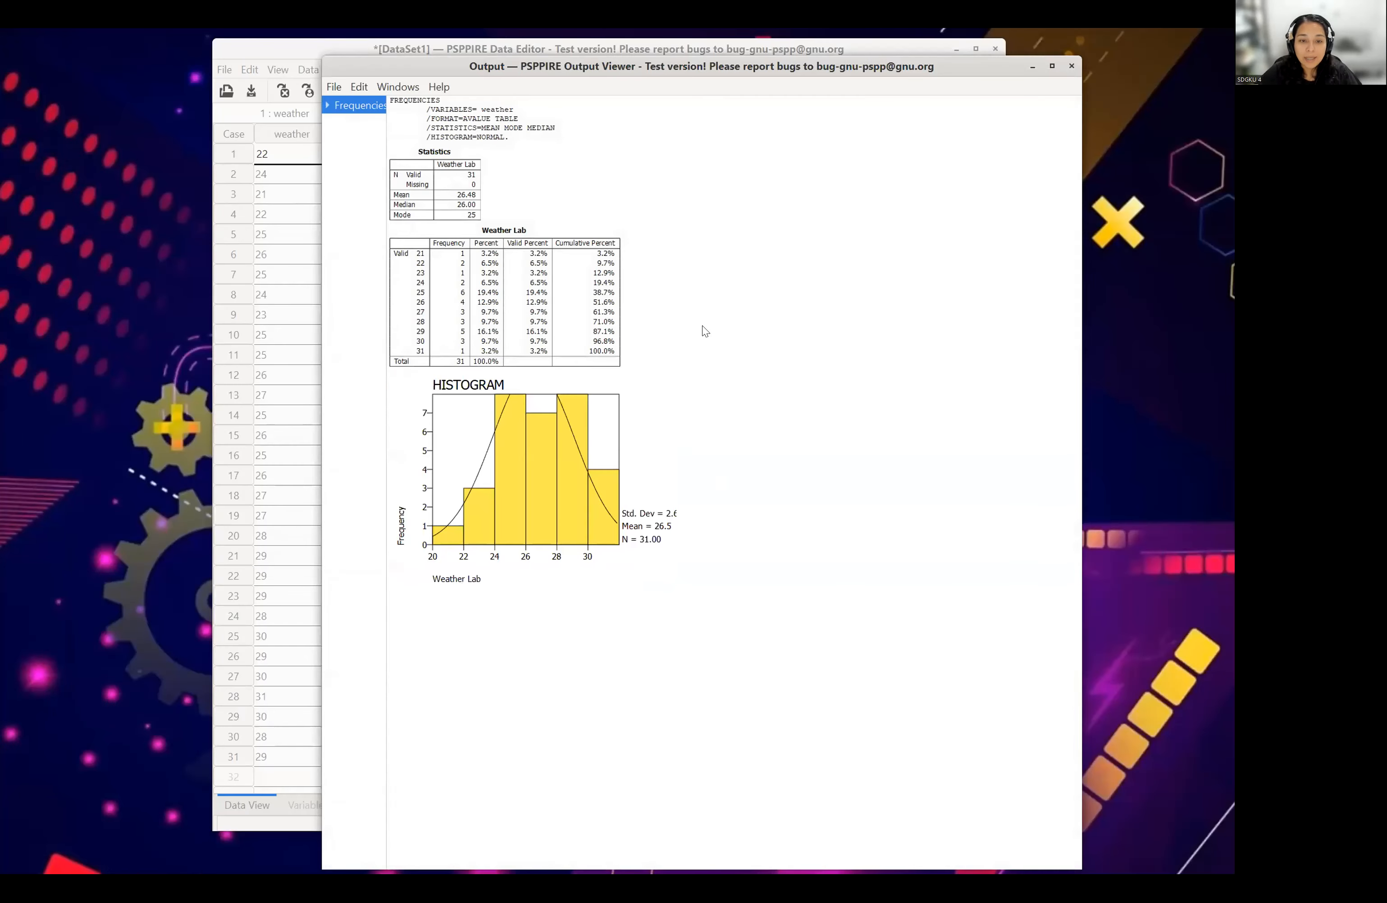
pyautogui.click(1071, 67)
# - Create a standalone histogram of the weather variable with the normal curve displayed
pyautogui.click(437, 68)
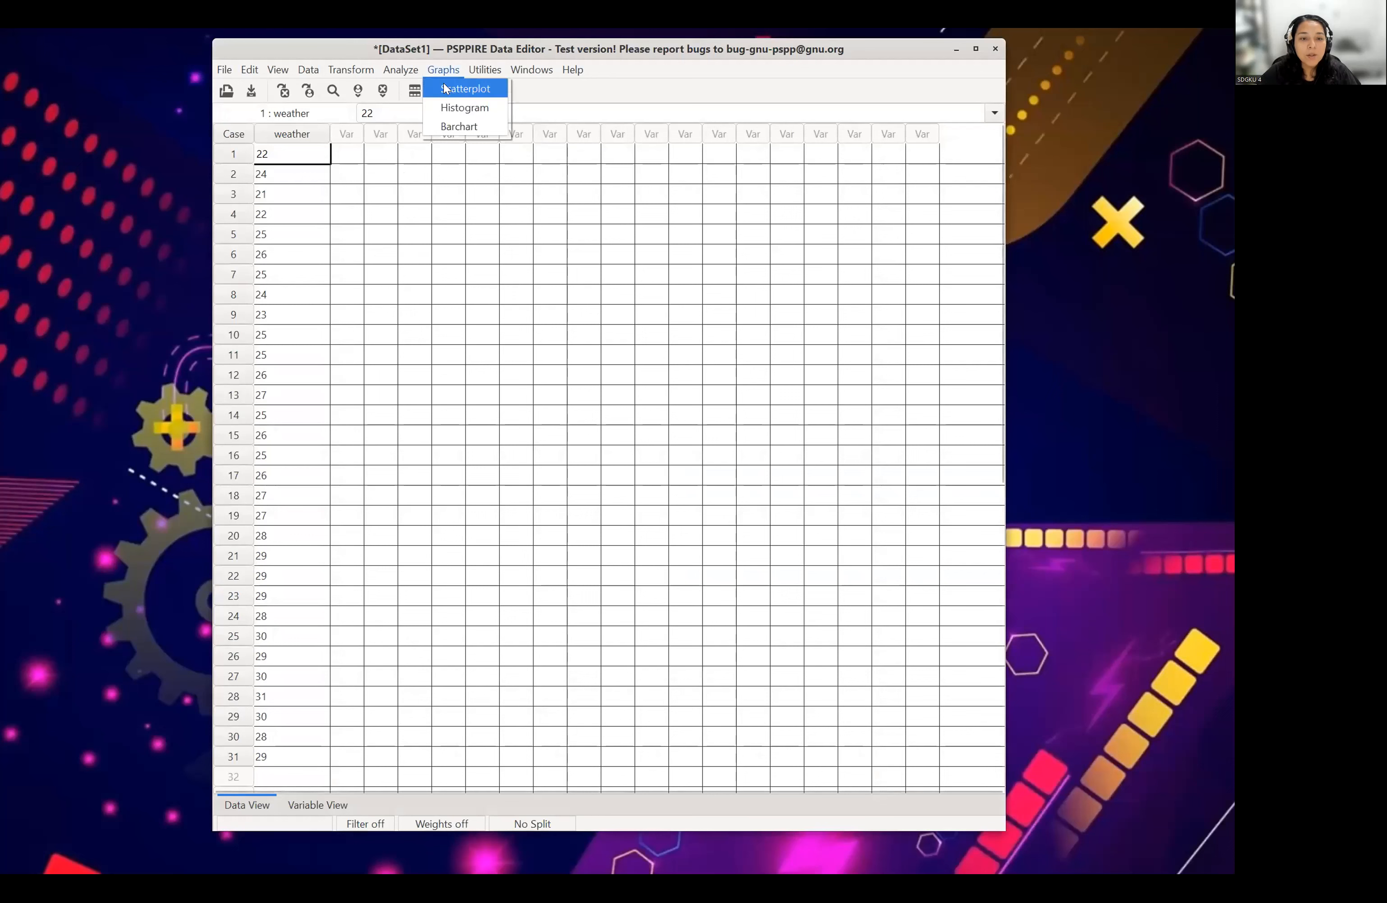
pyautogui.click(455, 109)
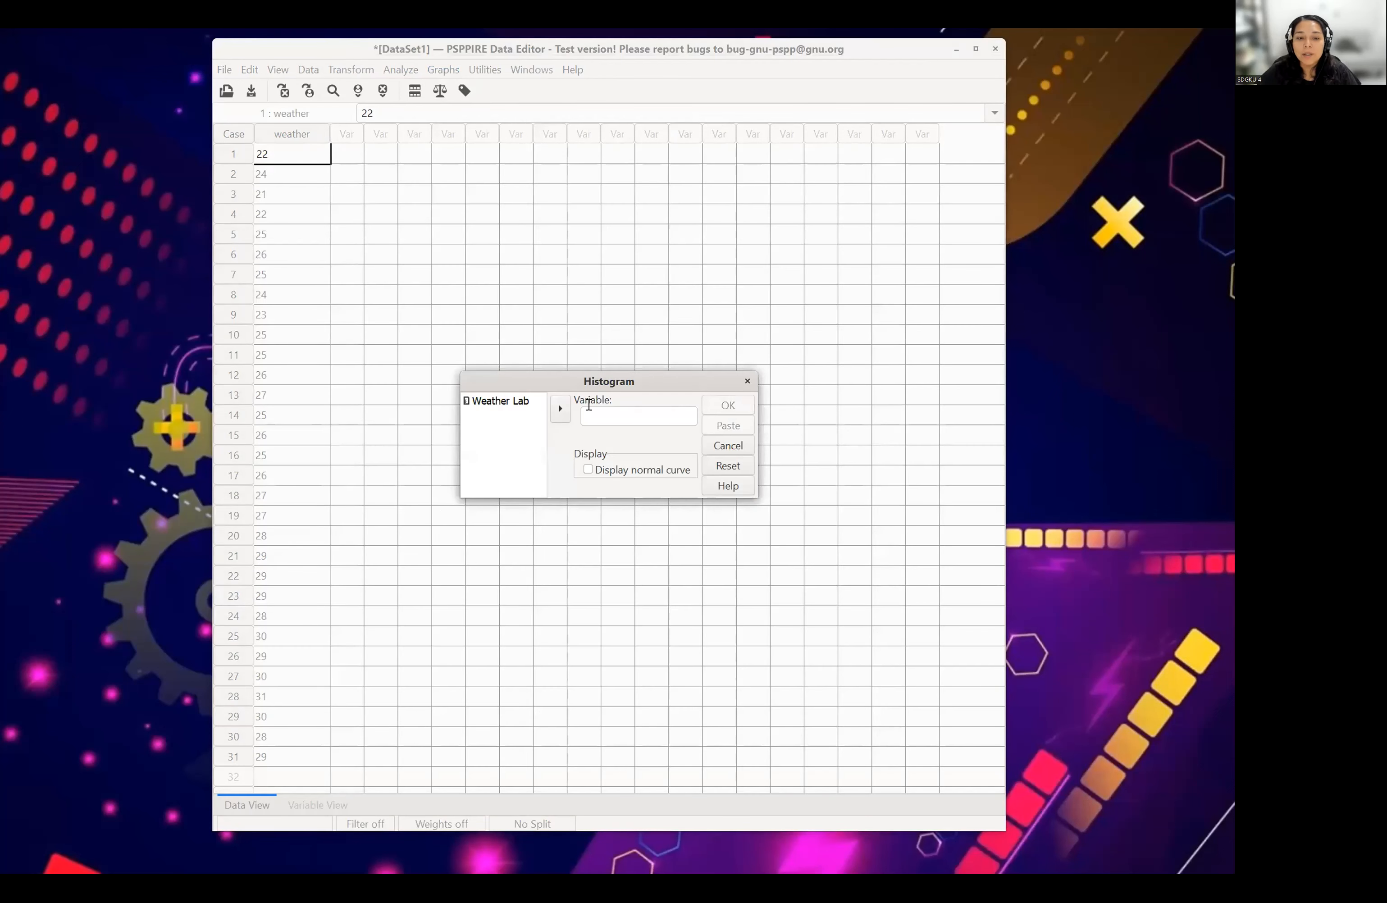
pyautogui.click(492, 401)
pyautogui.click(560, 409)
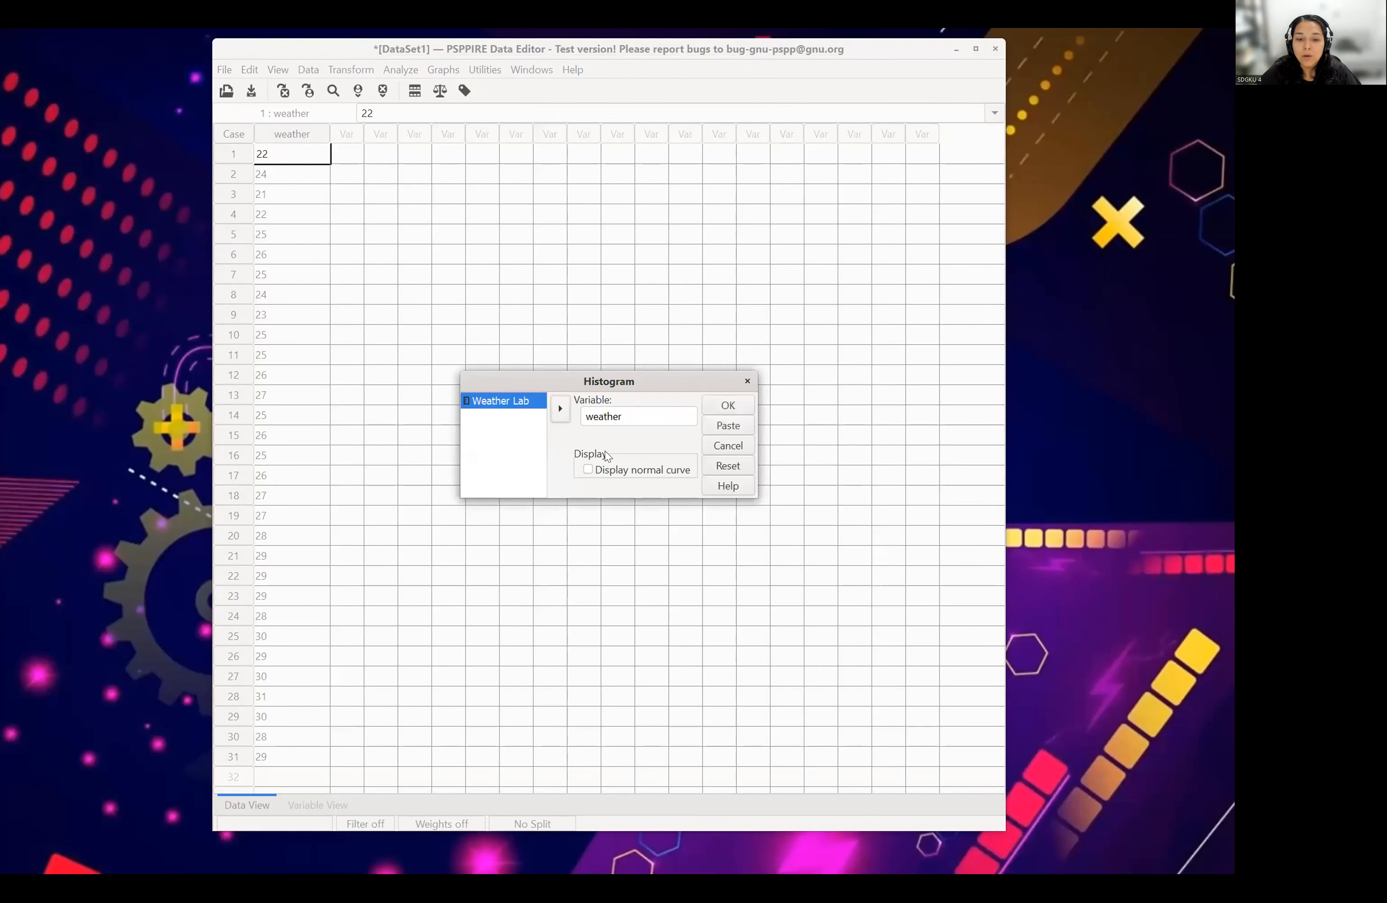
pyautogui.click(587, 470)
pyautogui.click(727, 405)
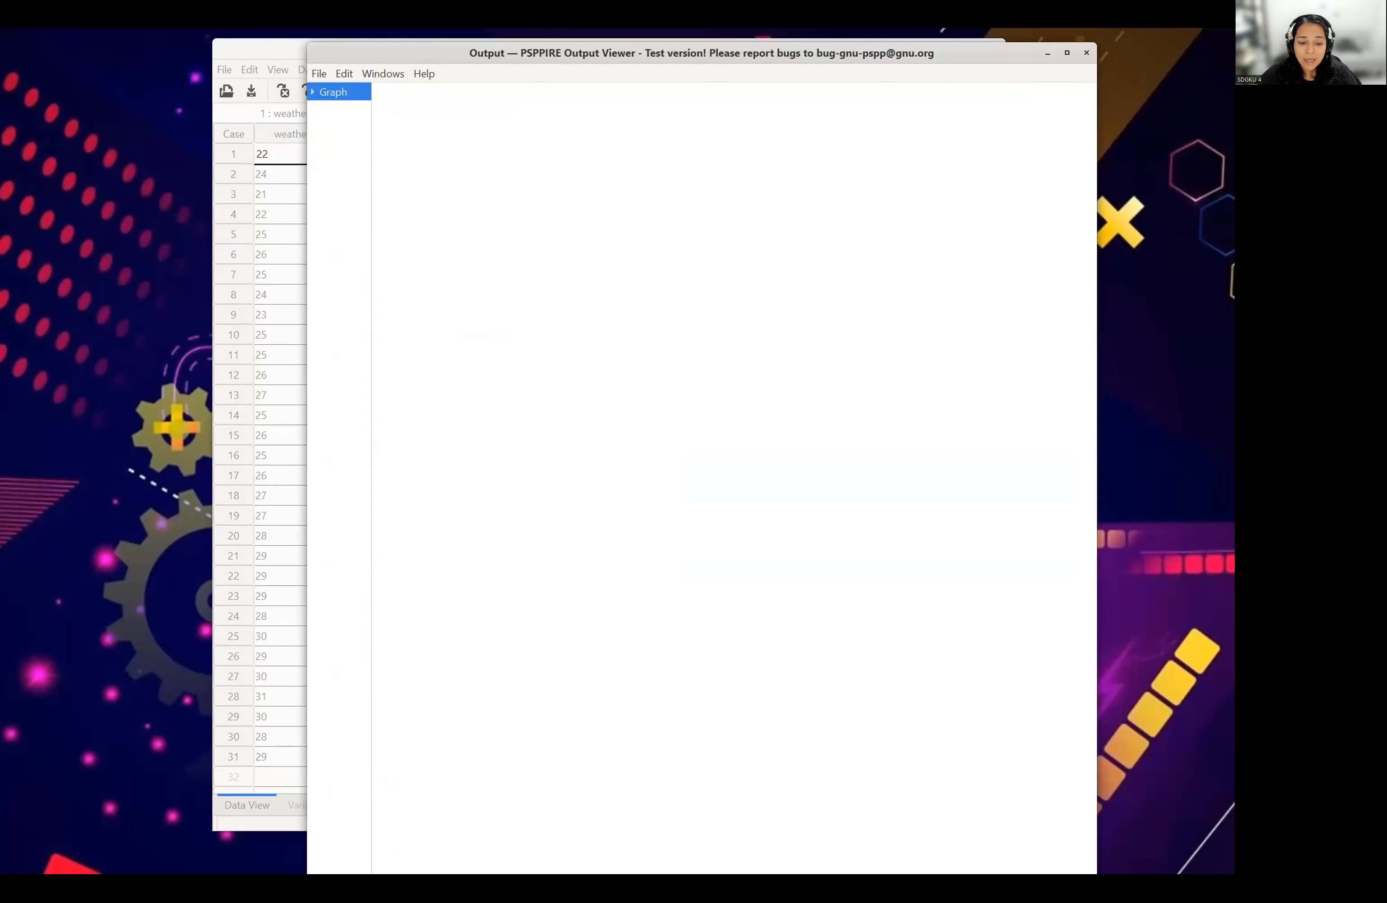
# - Shorten the Output Viewer window to fit the screen and select the Weather Lab histogram
pyautogui.moveTo(347, 873); pyautogui.dragTo(347, 705)
pyautogui.click(534, 136)
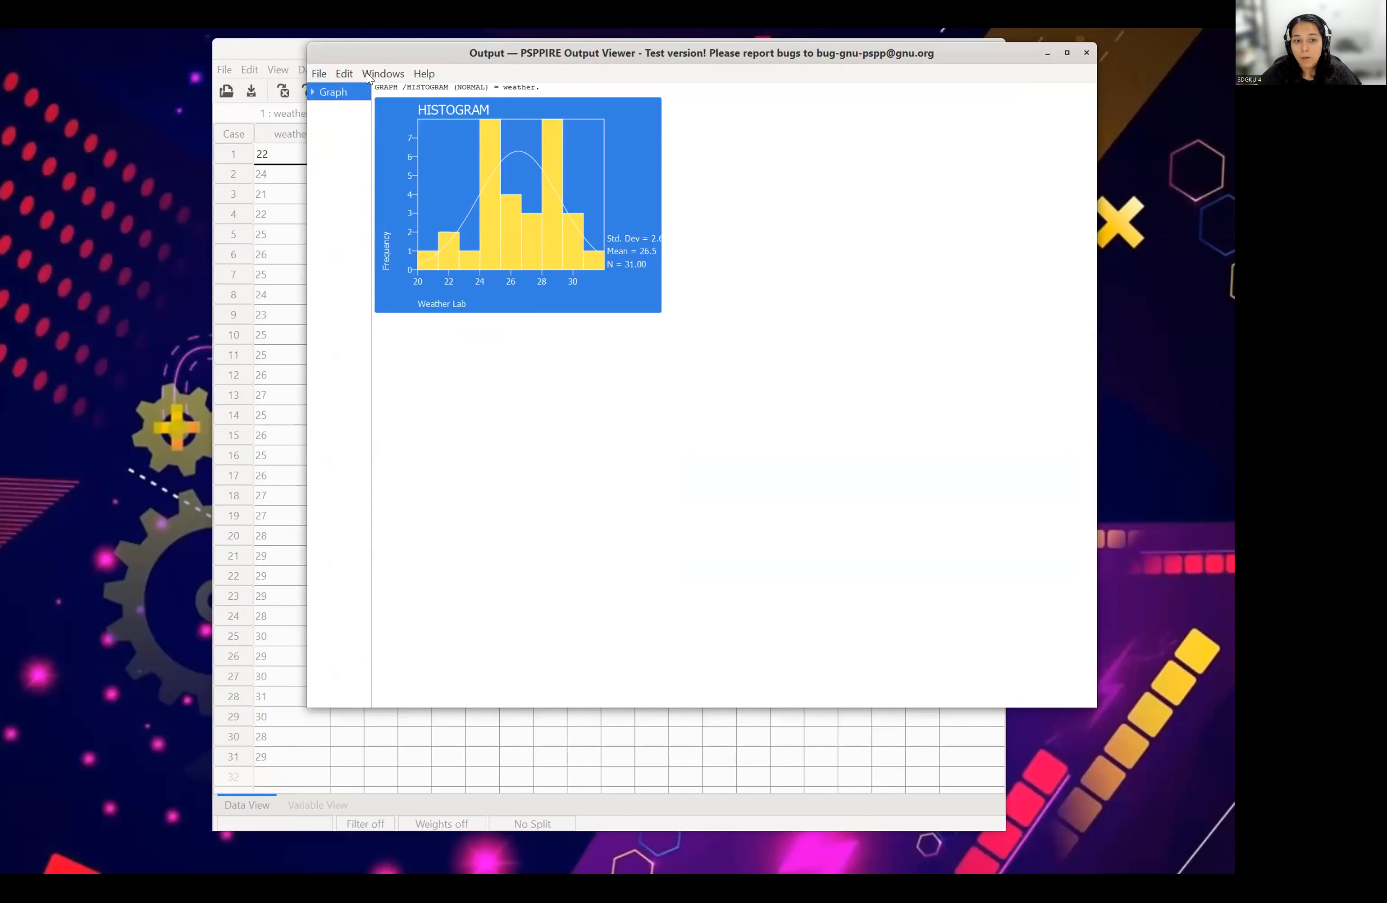
# - Open the export dialog for the output, dismiss it without exporting, and close the Output Viewer
pyautogui.click(318, 73)
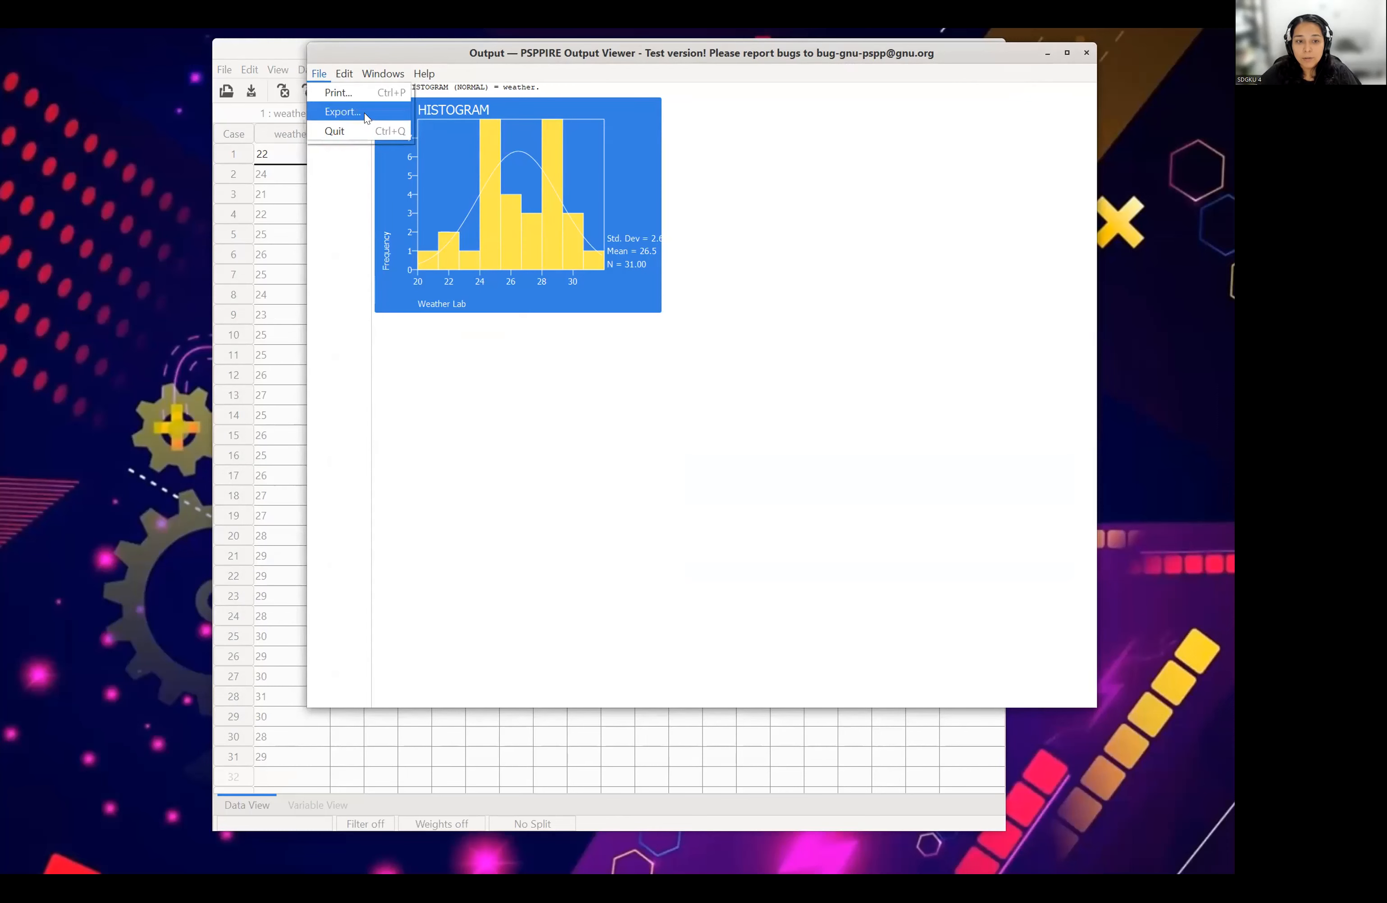
pyautogui.click(364, 113)
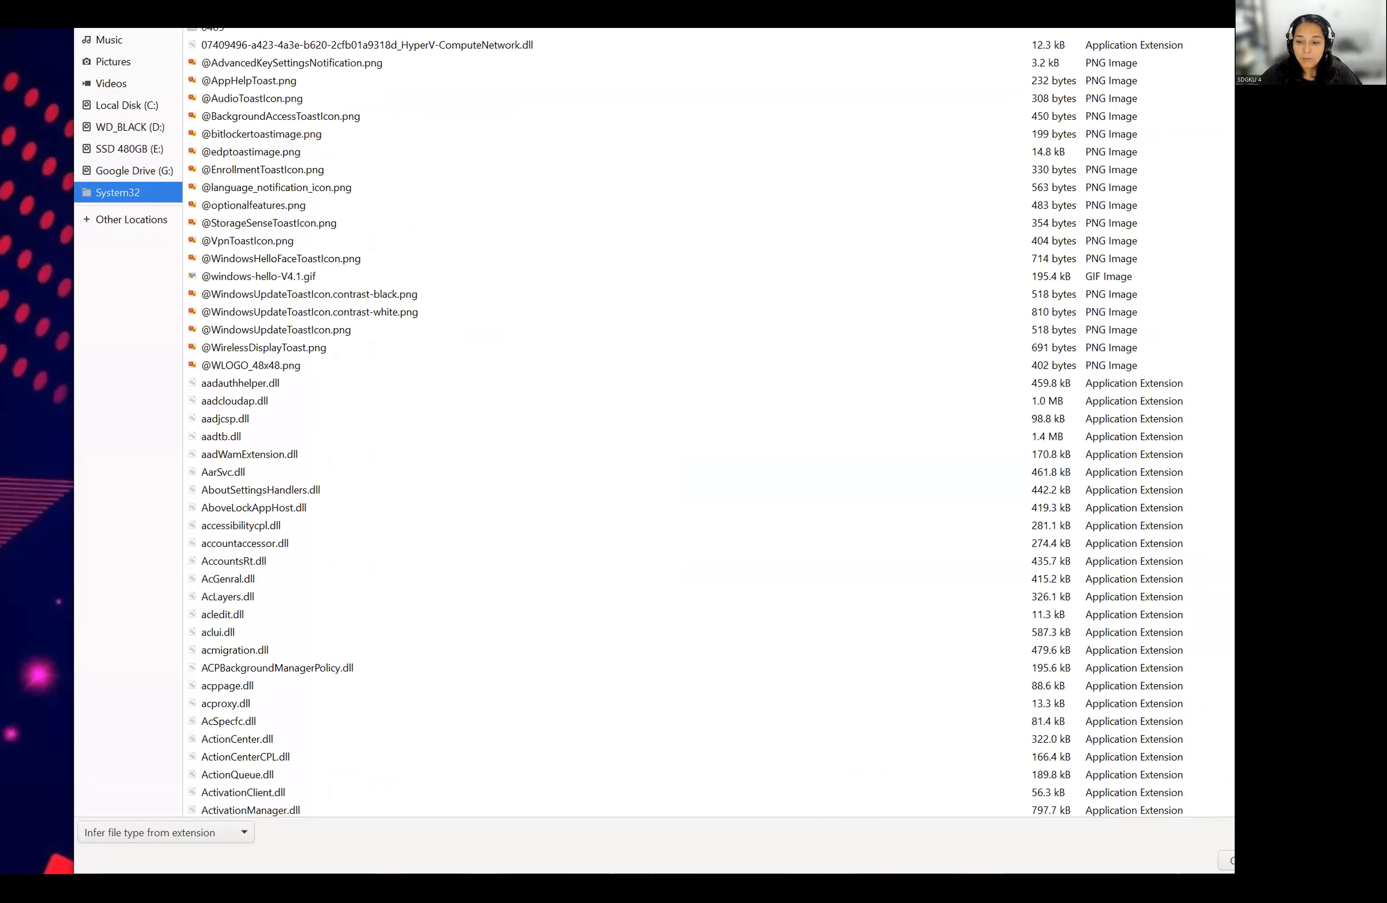
pyautogui.press('Escape')
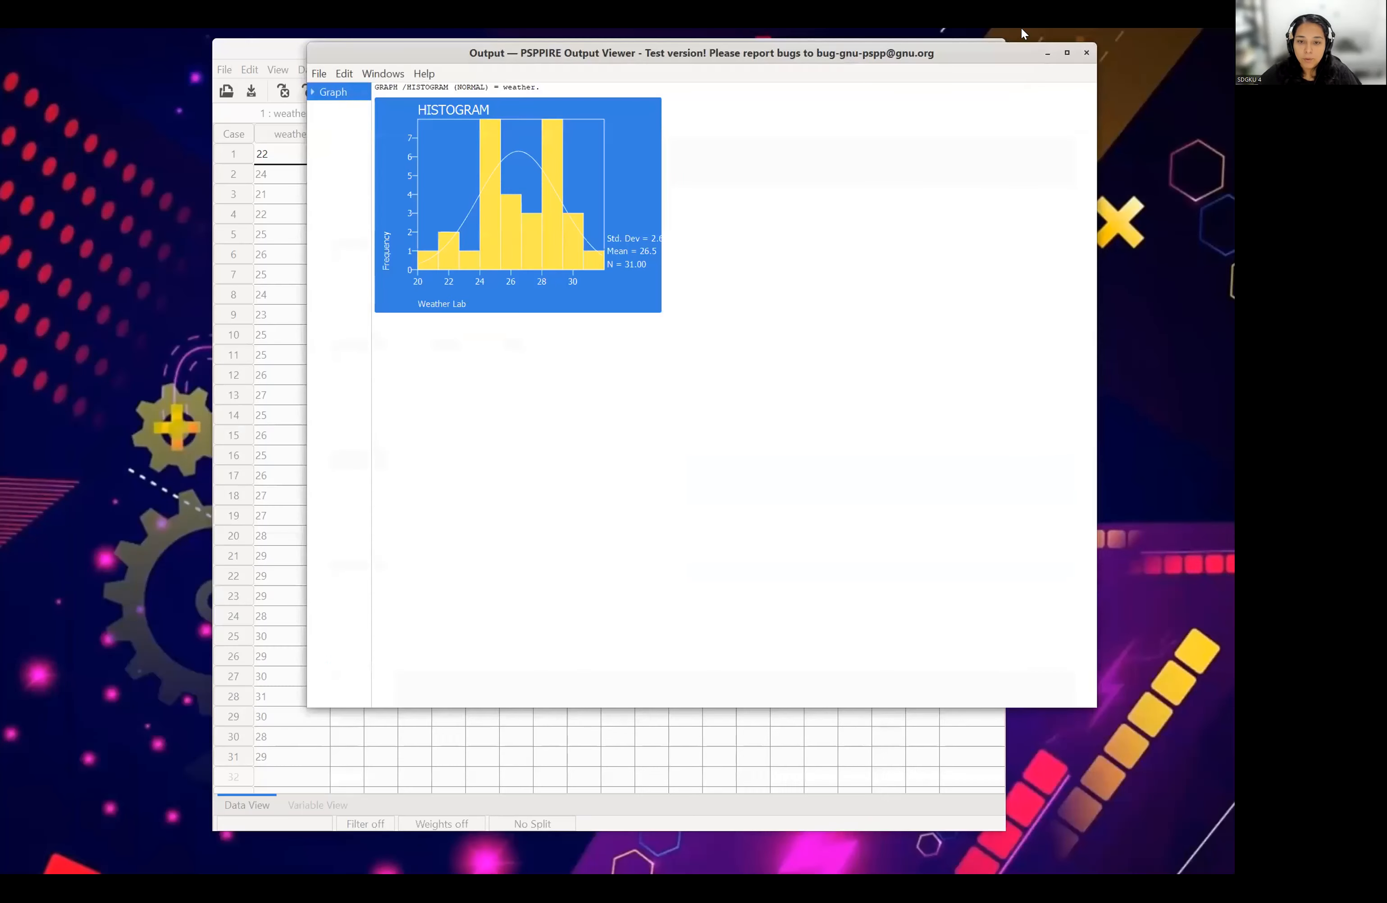
pyautogui.click(1087, 53)
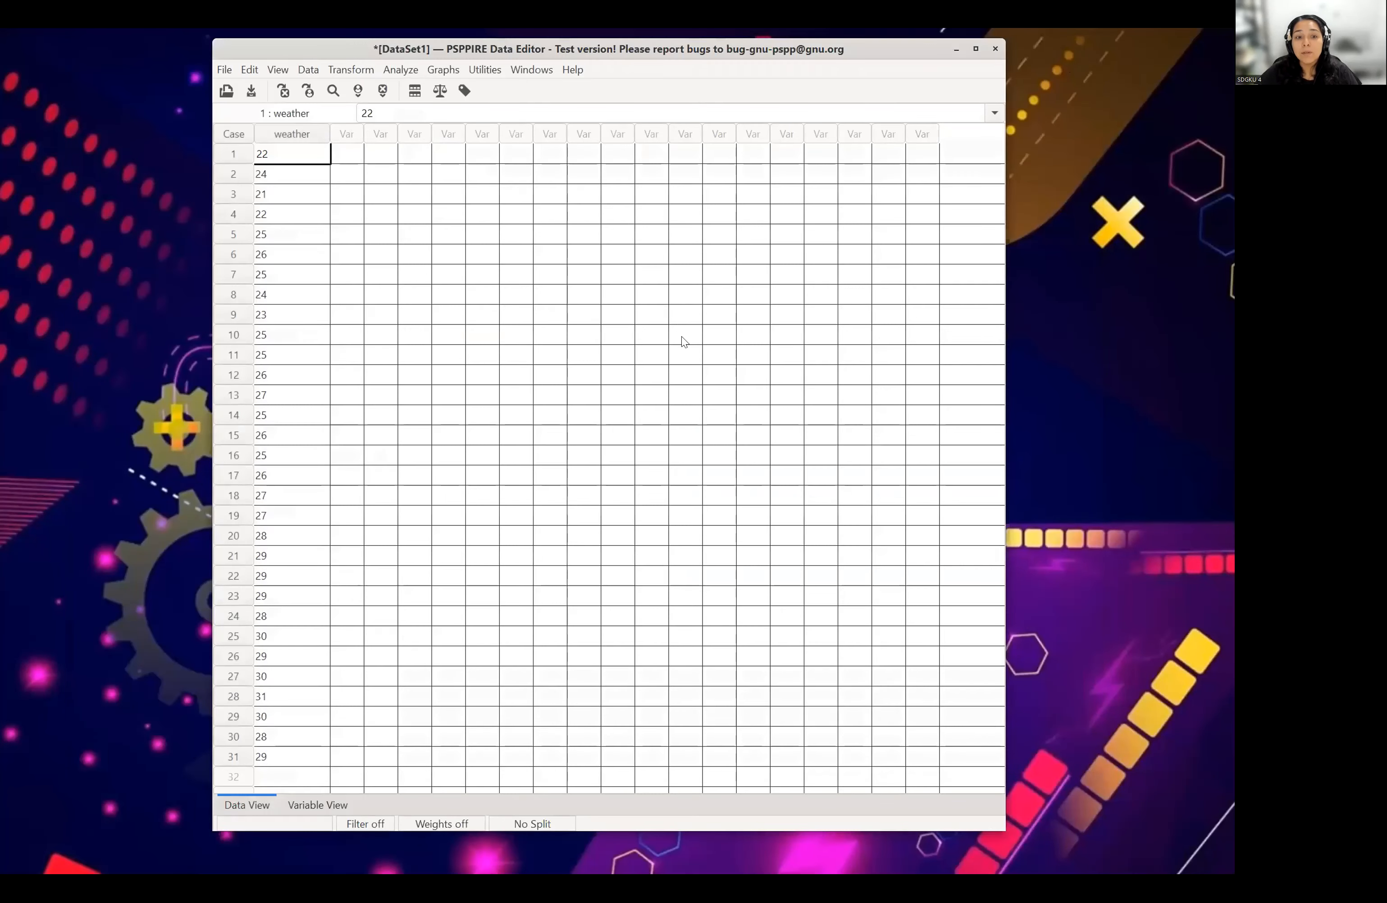
# - Look over the weather variable's definition and data, and switch to Acrobat Reader, moving the presentation window fully into view
pyautogui.click(322, 805)
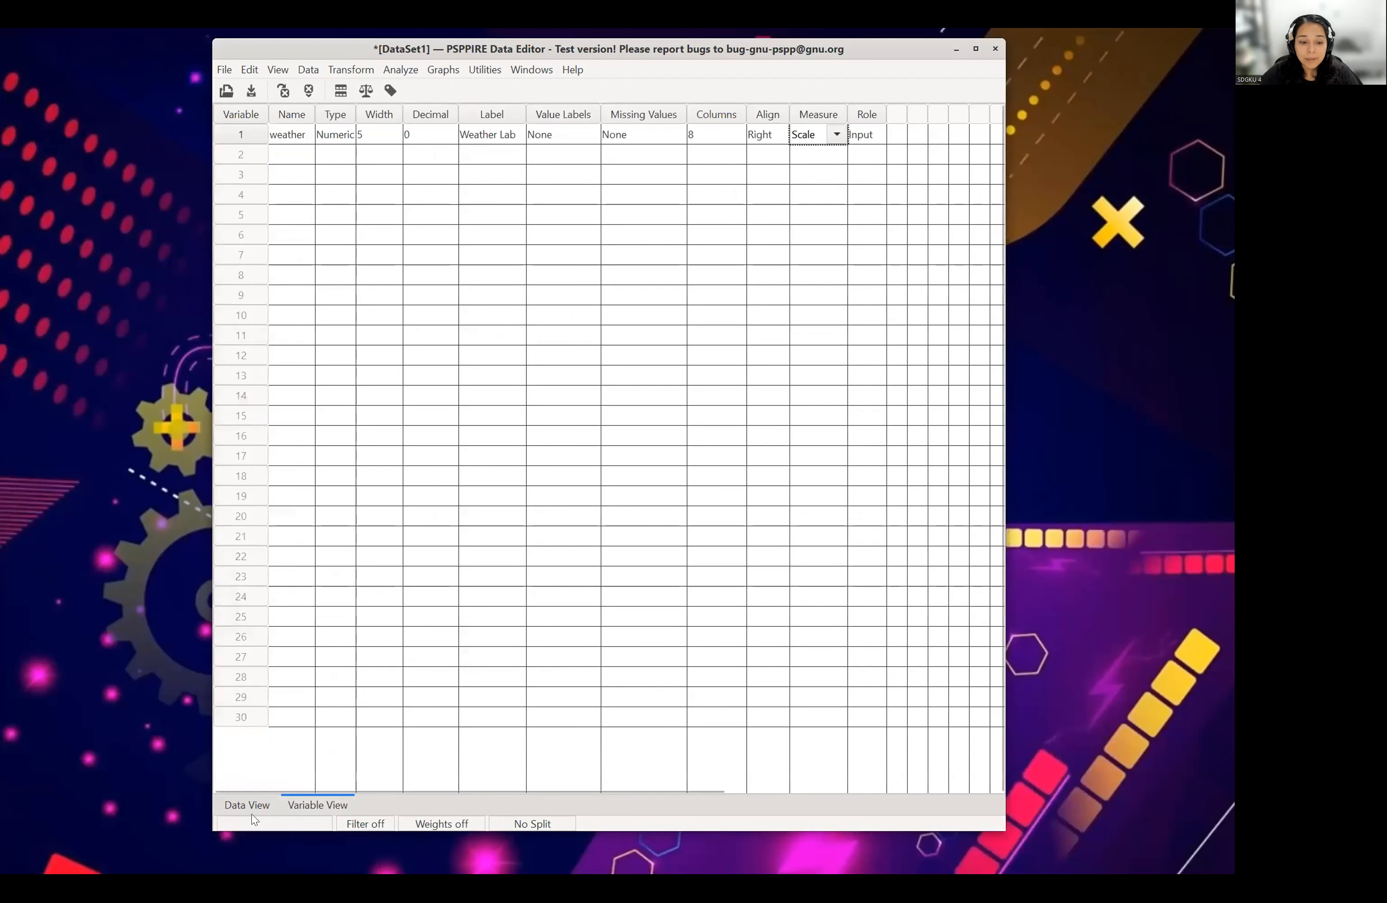
pyautogui.click(244, 802)
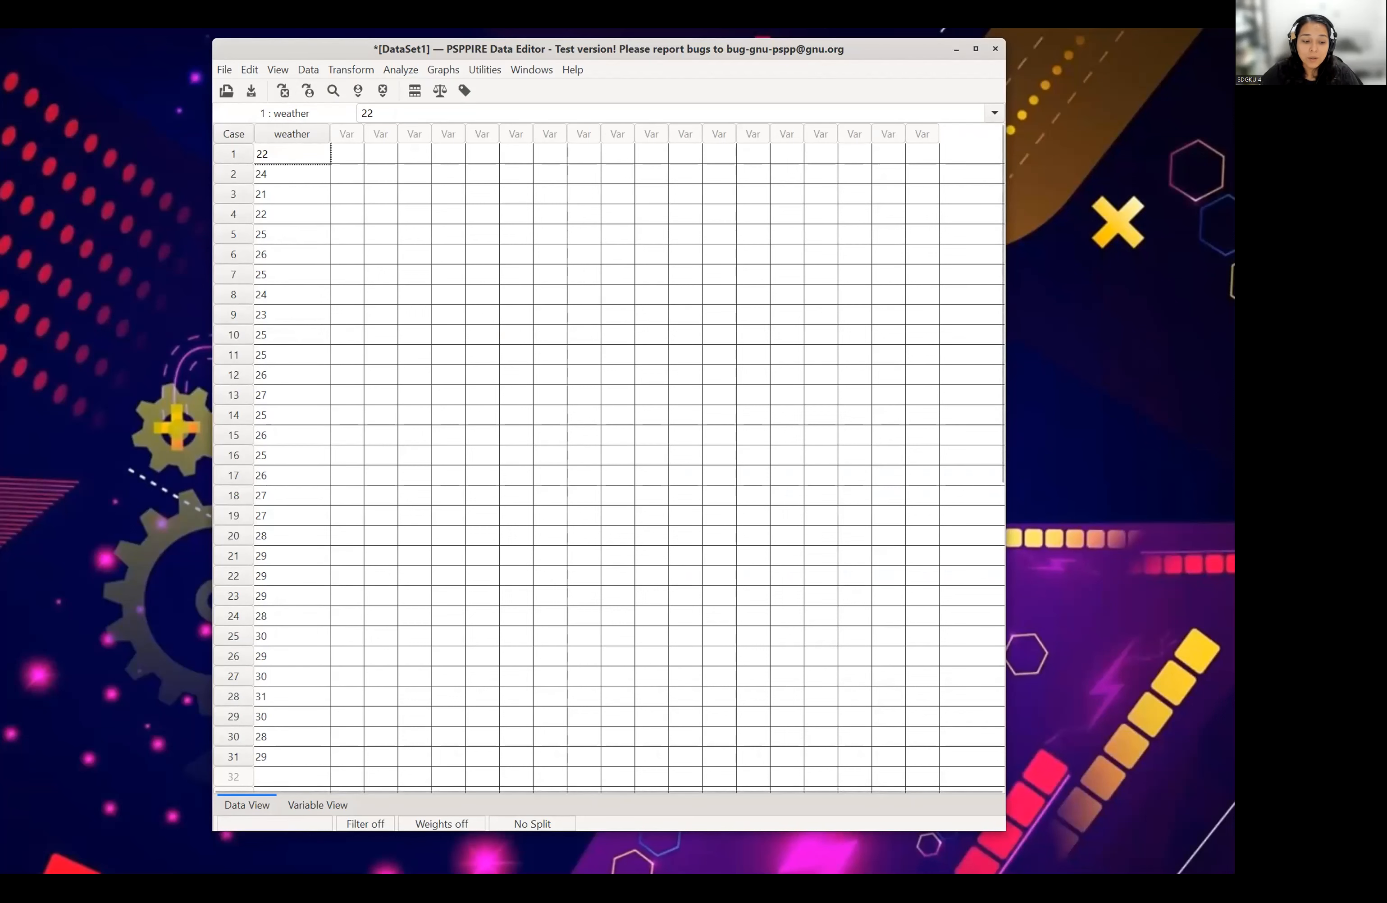
pyautogui.hotkey('alt', 'Tab')
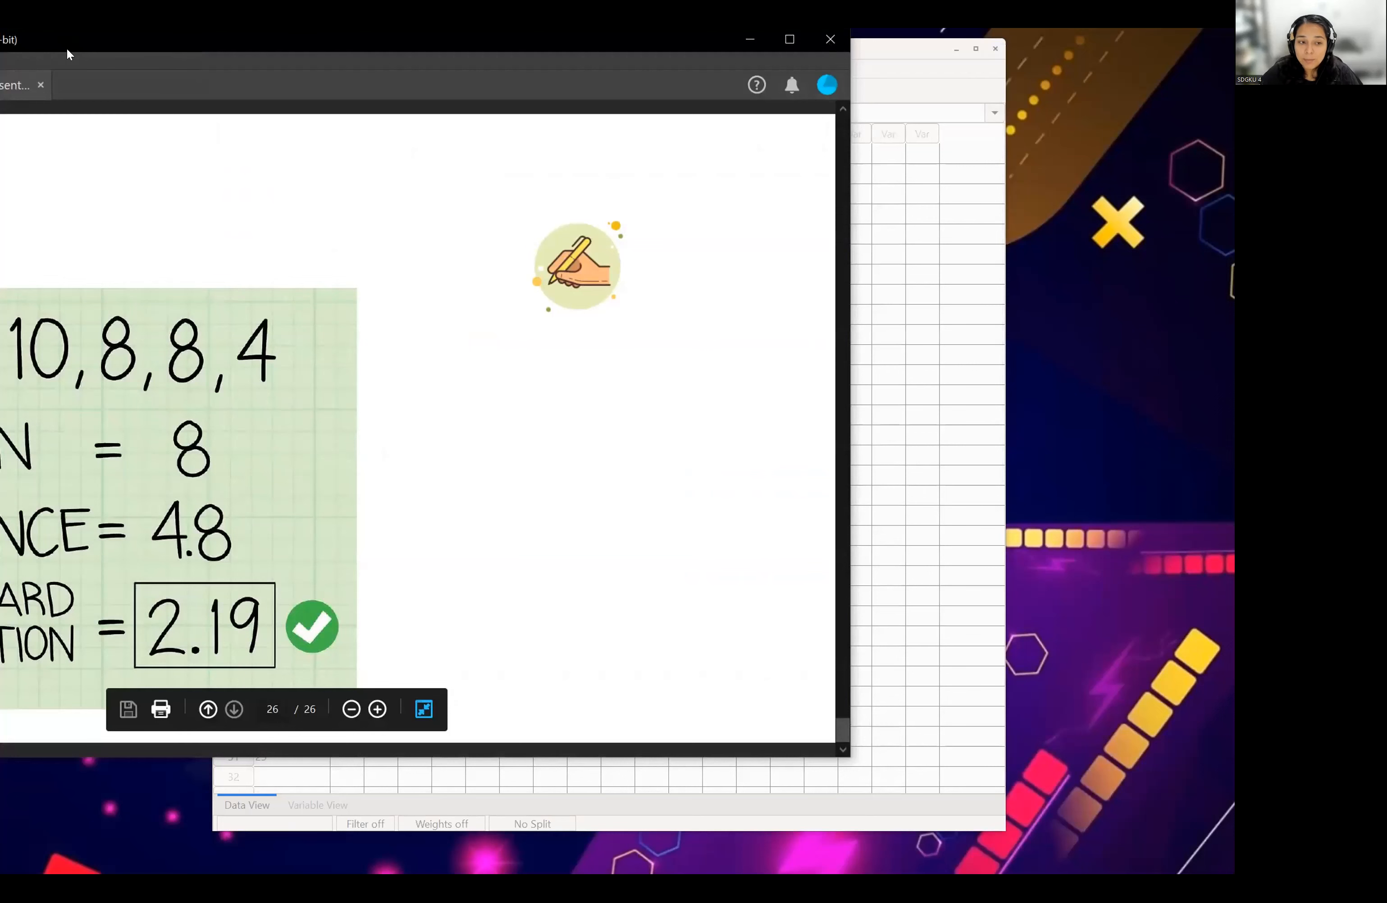
pyautogui.moveTo(67, 47); pyautogui.dragTo(365, 65)
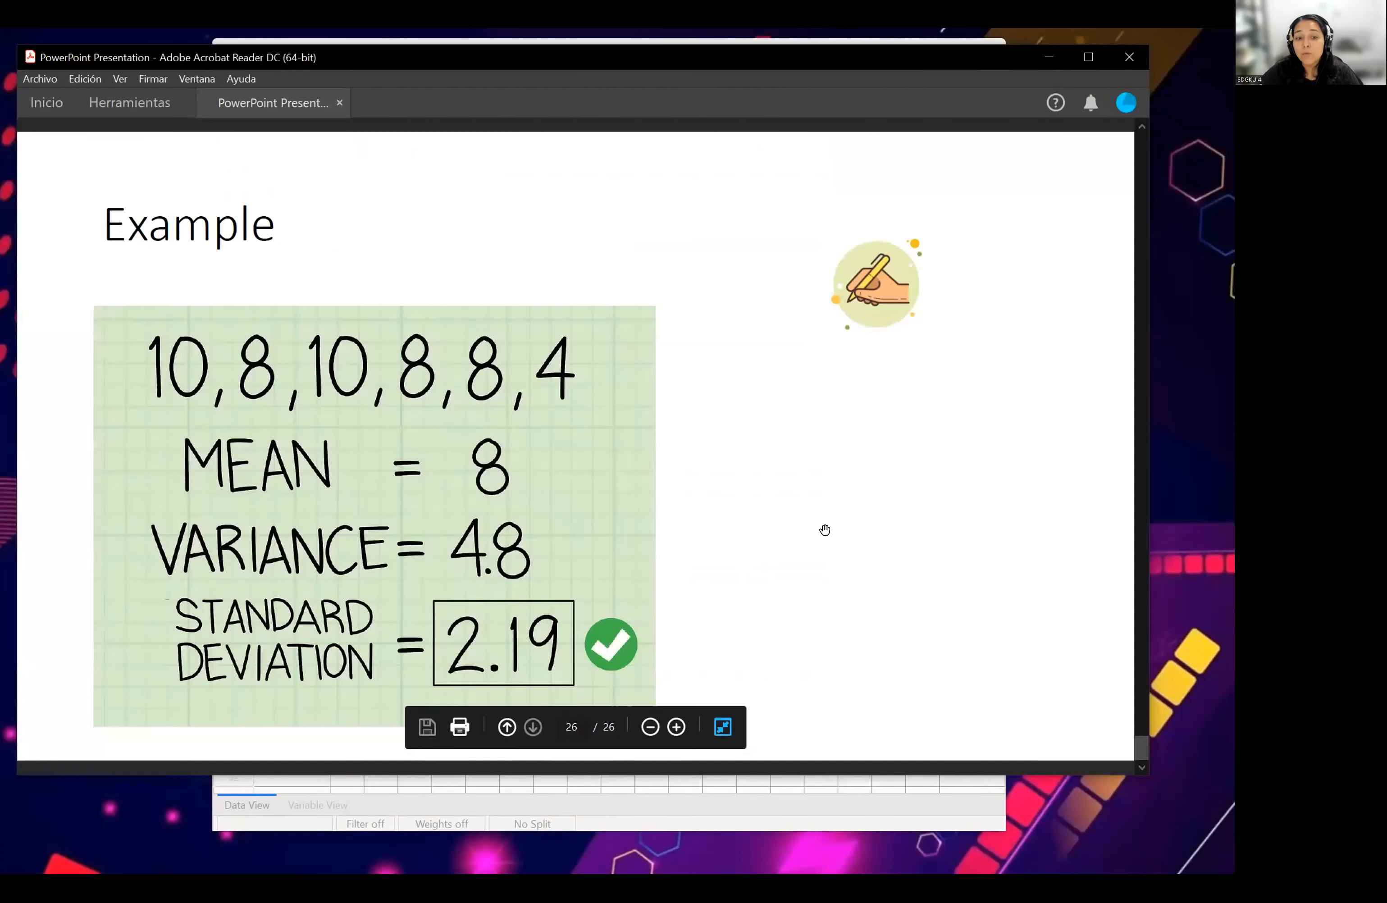